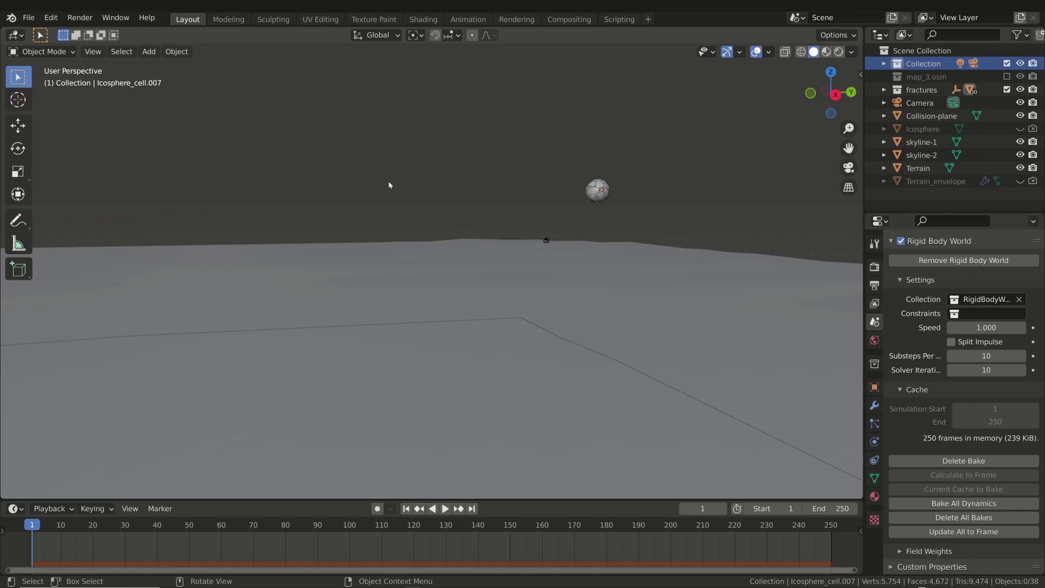
- Include the map_3.osm collection and orbit down over its buildings, roofs and walls
{"action": "middle_click_drag", "start_coordinate": [516, 231], "coordinate": [508, 247]}
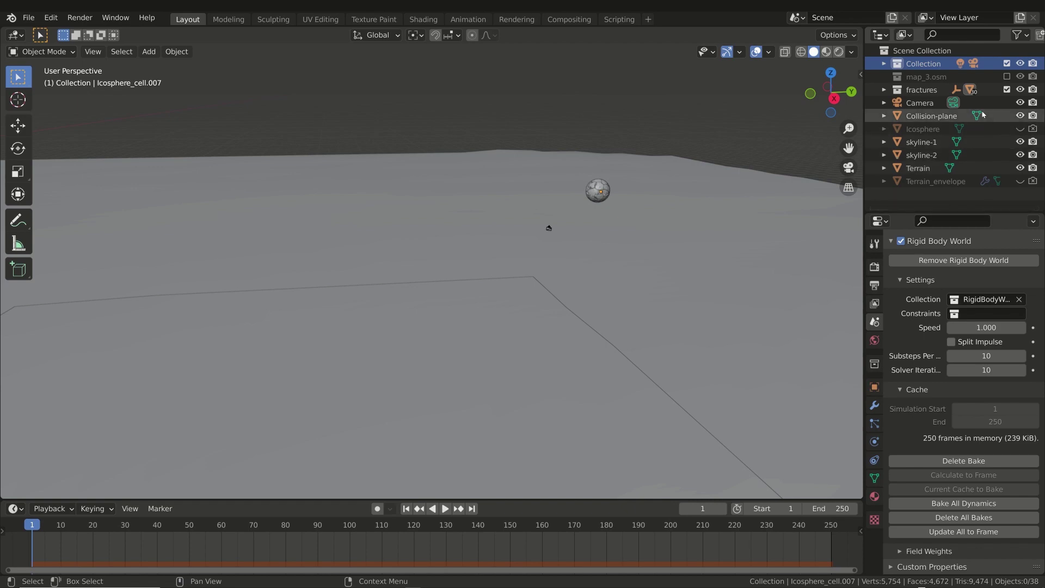
{"action": "left_click", "coordinate": [1006, 76]}
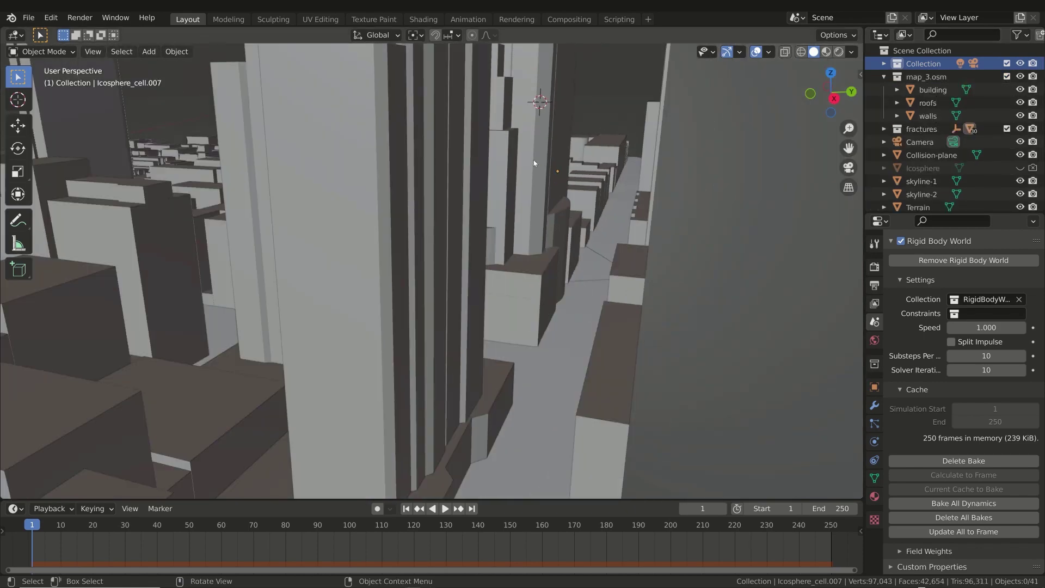
{"action": "middle_click_drag", "start_coordinate": [533, 163], "coordinate": [601, 188]}
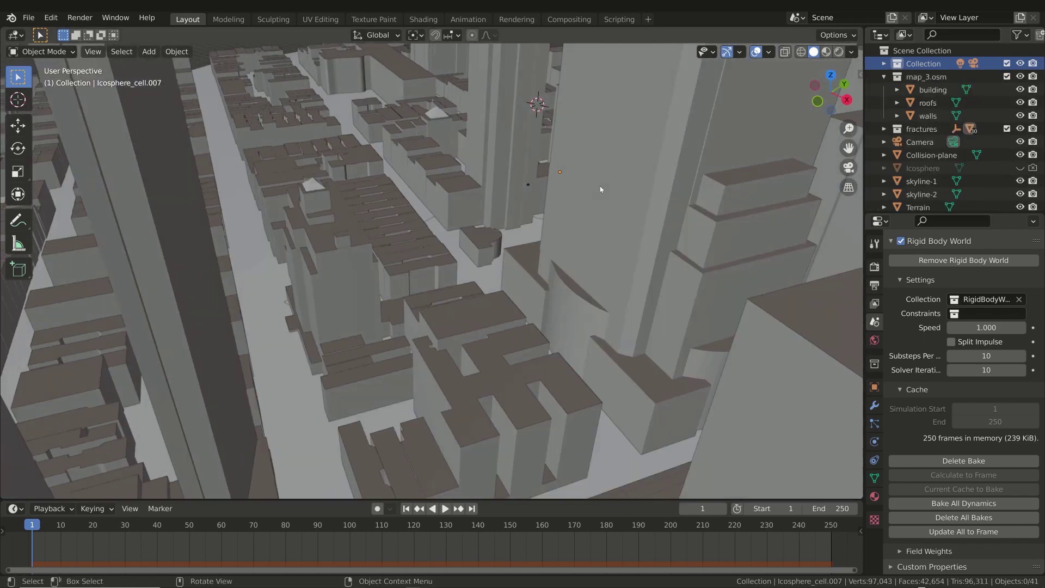
{"action": "middle_click_drag", "start_coordinate": [363, 113], "coordinate": [531, 186]}
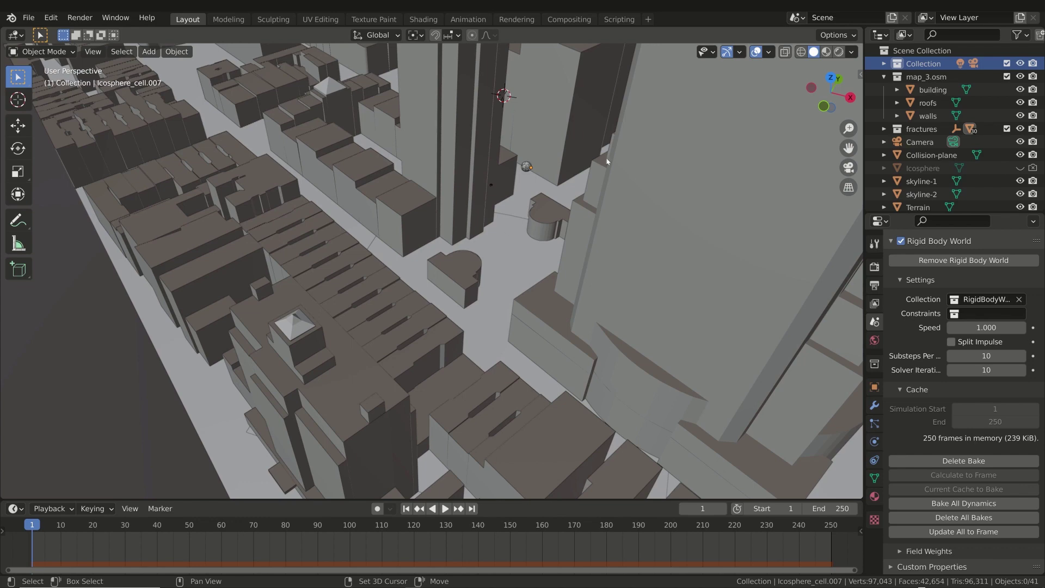
- Add a cube at the 3D cursor and scale it up
{"action": "key", "text": "shift+a"}
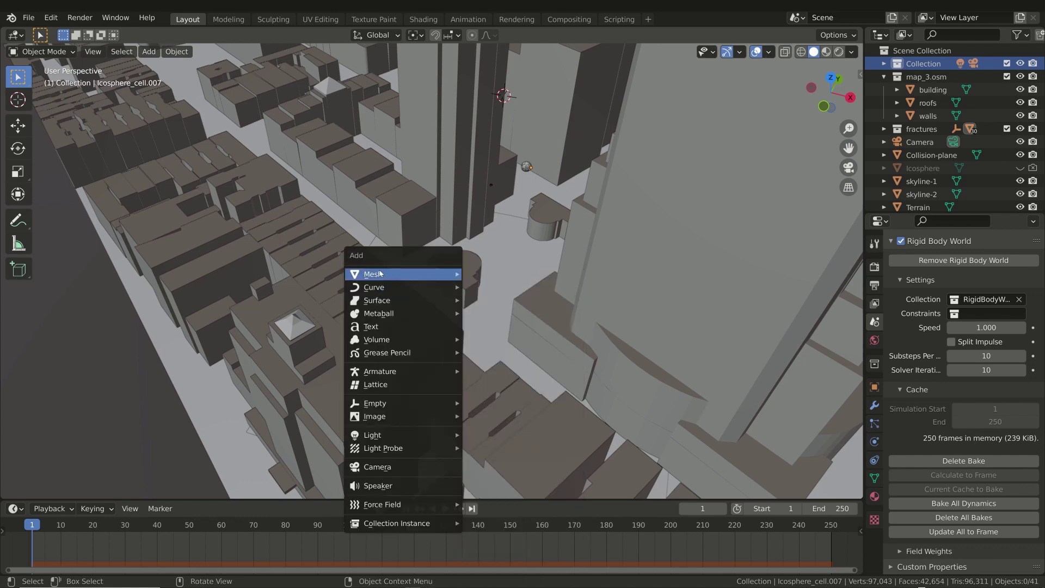
{"action": "mouse_move", "coordinate": [442, 275]}
{"action": "left_click", "coordinate": [483, 292]}
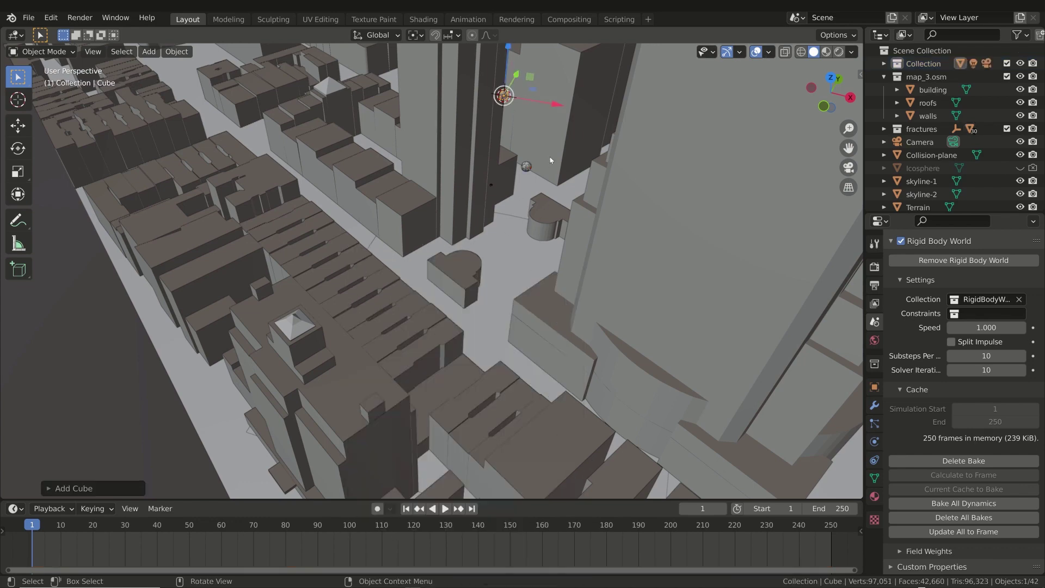
{"action": "middle_click_drag", "start_coordinate": [550, 161], "coordinate": [543, 158]}
{"action": "key", "text": "s"}
{"action": "left_click", "coordinate": [565, 226]}
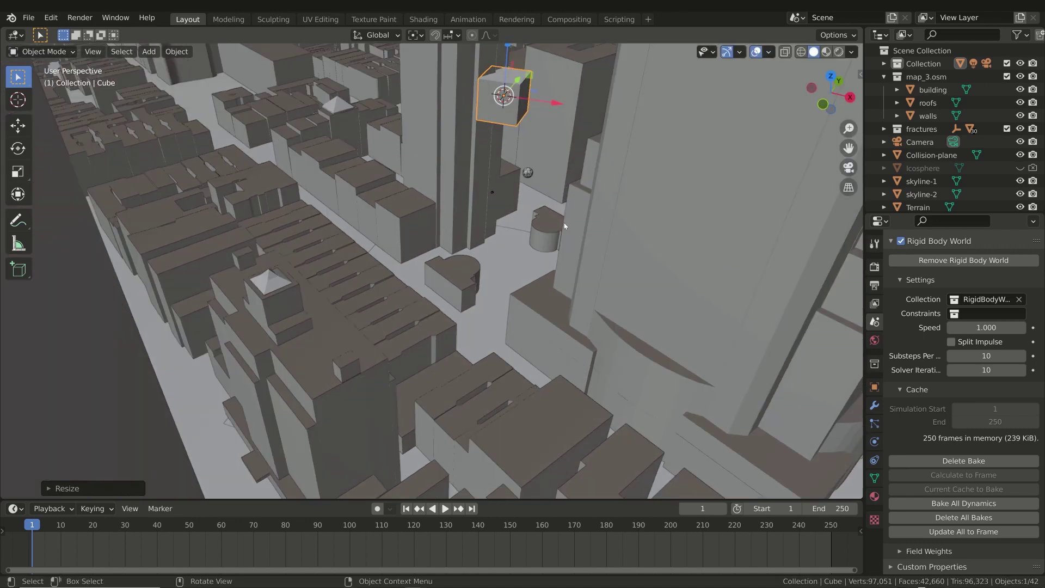
- In top view, rotate the cube, enlarge it further and move it over the plaza
{"action": "key", "text": "KP_7"}
{"action": "key", "text": "r"}
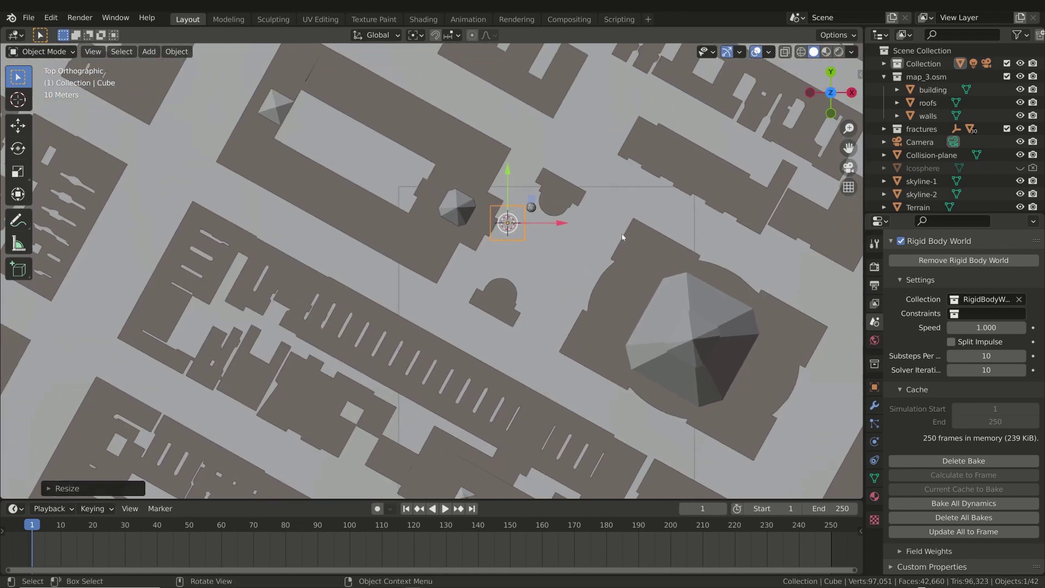
{"action": "left_click", "coordinate": [578, 267]}
{"action": "key", "text": "s"}
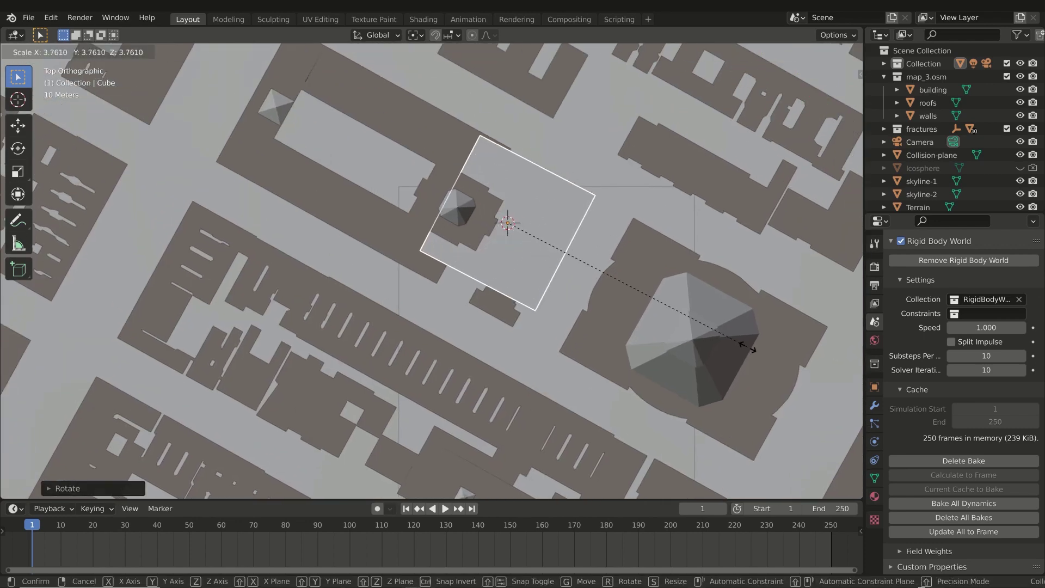
{"action": "left_click", "coordinate": [632, 201]}
{"action": "key", "text": "g"}
{"action": "left_click", "coordinate": [558, 284]}
- Lower the cube along Z toward the ground and apply its scale
{"action": "middle_click_drag", "start_coordinate": [557, 284], "coordinate": [560, 197]}
{"action": "key", "text": "g"}
{"action": "key", "text": "z"}
{"action": "left_click", "coordinate": [557, 275]}
{"action": "middle_click_drag", "start_coordinate": [586, 276], "coordinate": [452, 240]}
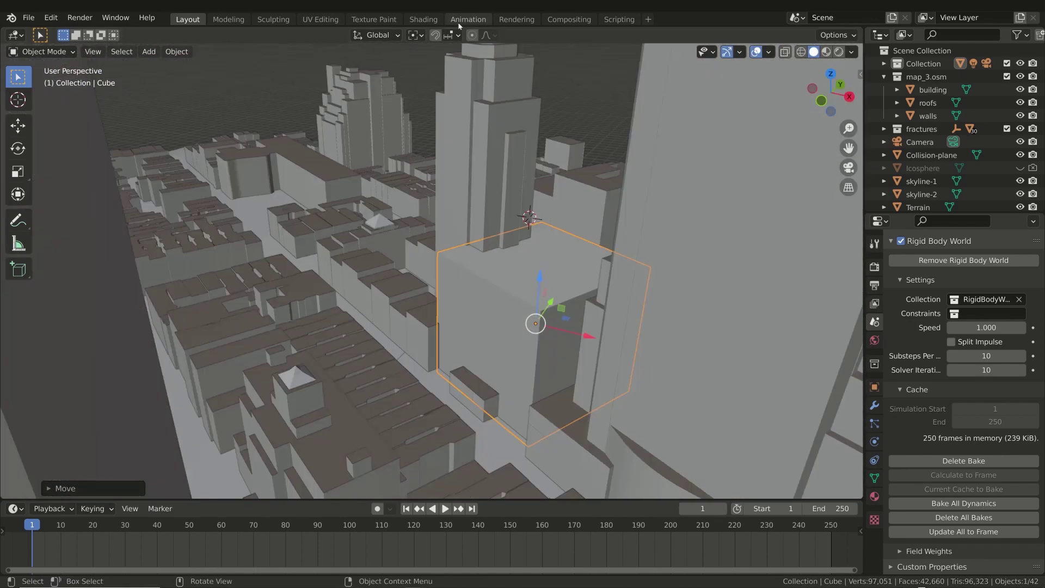
{"action": "key", "text": "ctrl+a"}
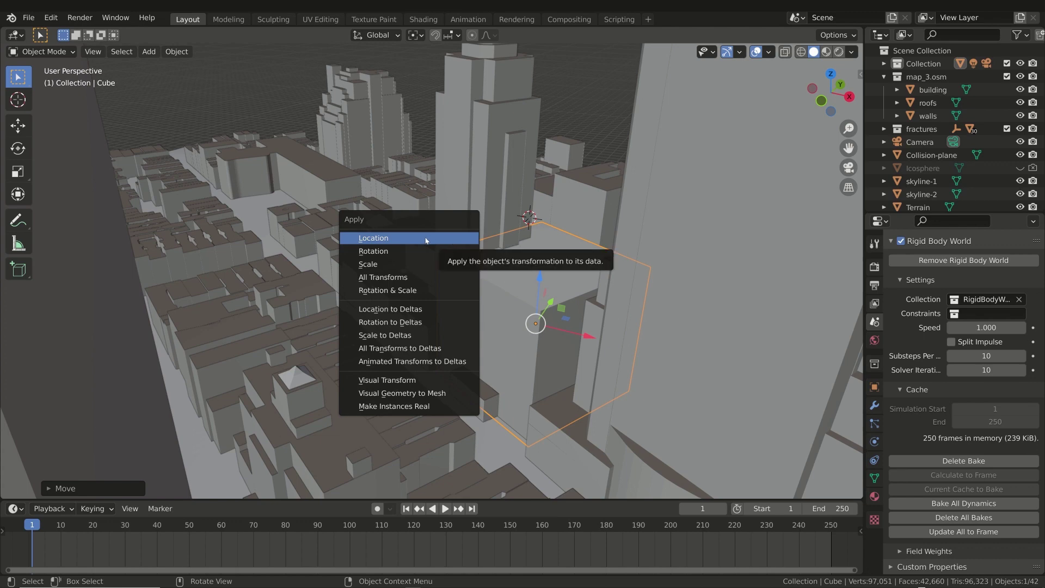
{"action": "left_click", "coordinate": [442, 267]}
{"action": "mouse_move", "coordinate": [566, 318]}
{"action": "middle_mouse_down"}
{"action": "mouse_move", "coordinate": [609, 302]}
{"action": "mouse_move", "coordinate": [583, 311]}
{"action": "middle_mouse_up"}
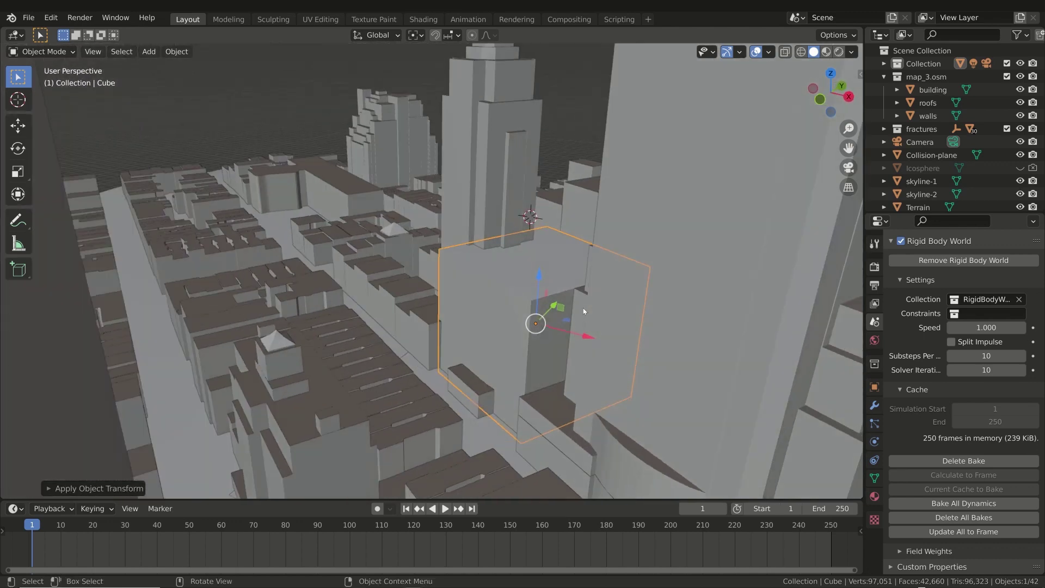
- Give the cube Fluid physics of type Domain and scroll down to its Cache settings
{"action": "left_click", "coordinate": [875, 442]}
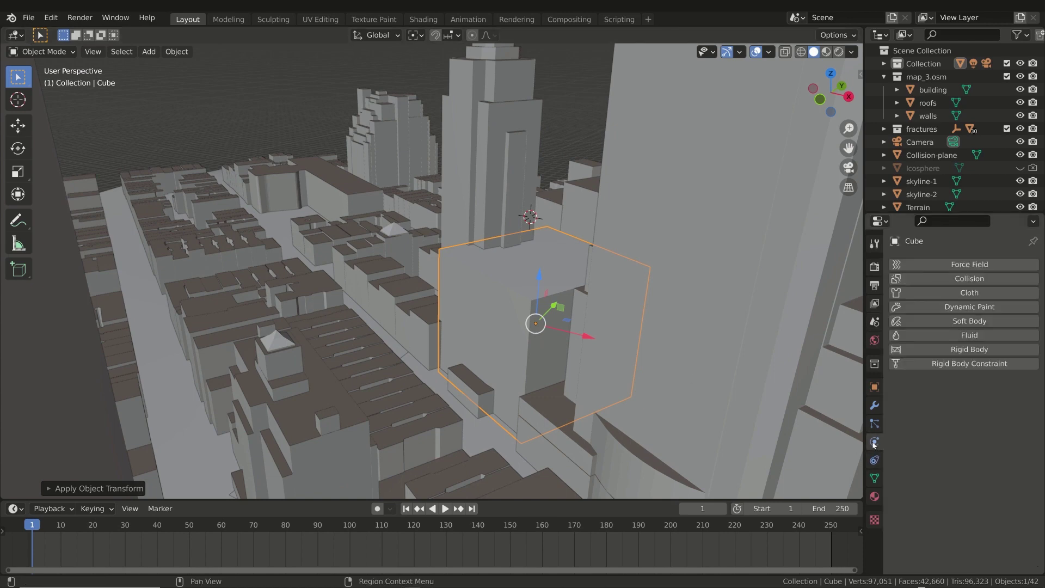
{"action": "left_click", "coordinate": [978, 340]}
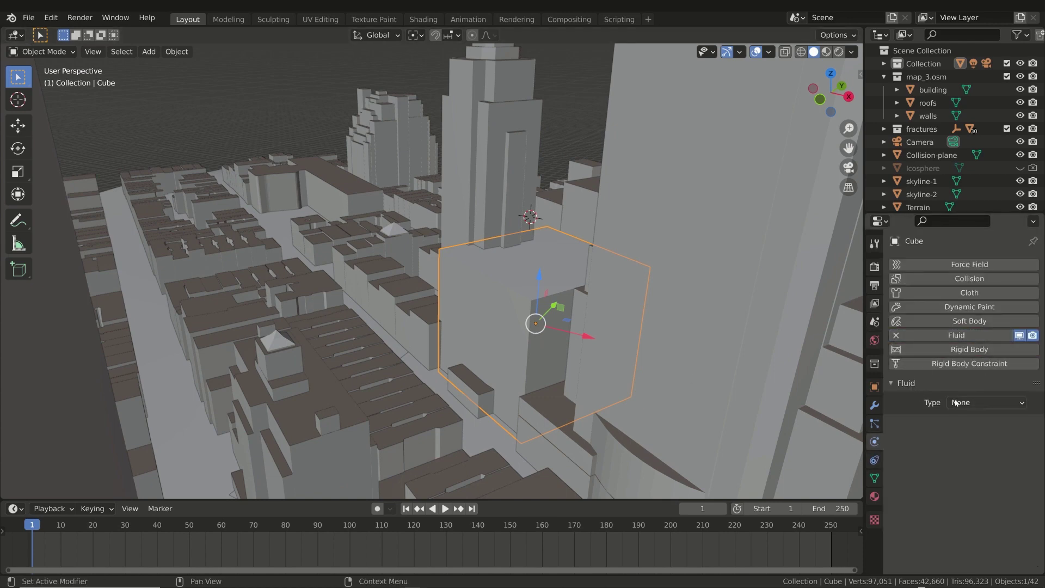
{"action": "left_click", "coordinate": [975, 403]}
{"action": "left_click", "coordinate": [988, 431]}
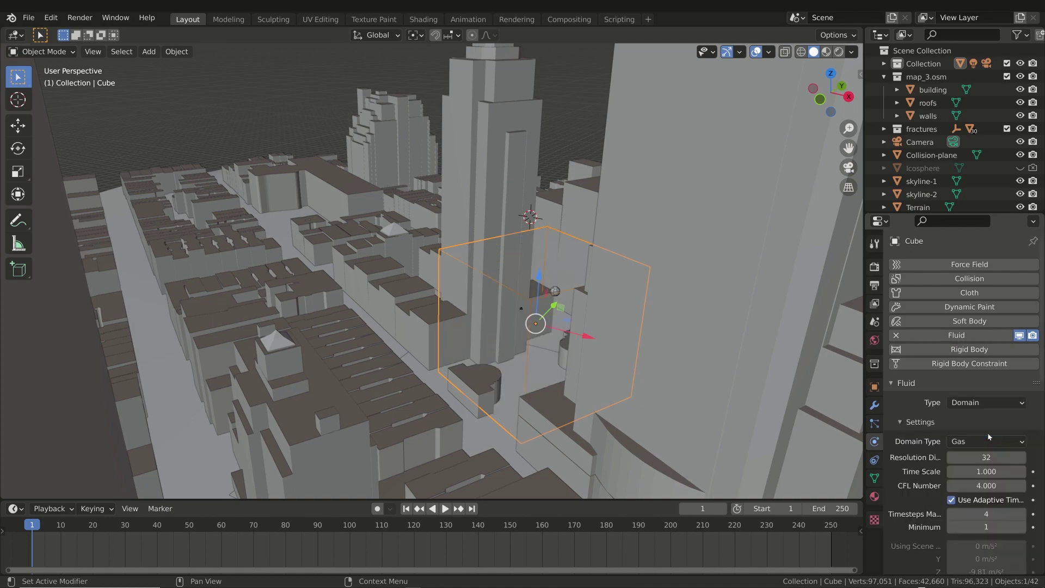
{"action": "middle_click_drag", "start_coordinate": [515, 305], "coordinate": [609, 354]}
{"action": "scroll", "coordinate": [1034, 508], "scroll_direction": "down", "scroll_amount": 10}
{"action": "scroll", "coordinate": [1034, 509], "scroll_direction": "down", "scroll_amount": 1}
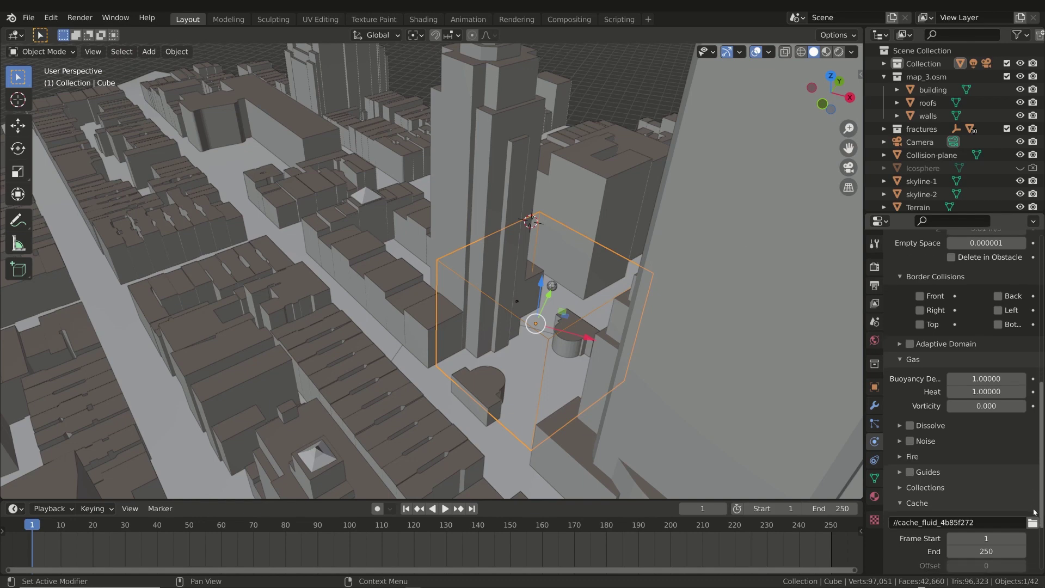
{"action": "scroll", "coordinate": [1034, 511], "scroll_direction": "down", "scroll_amount": 4}
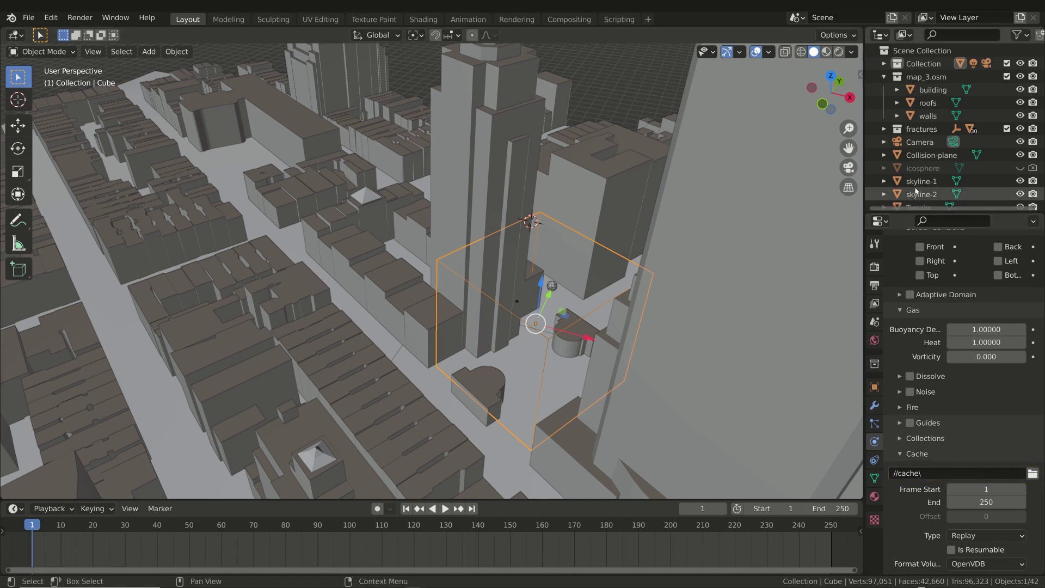
- Add Fluid physics to Icosphere_cell and set its type to Flow
{"action": "left_click", "coordinate": [970, 129]}
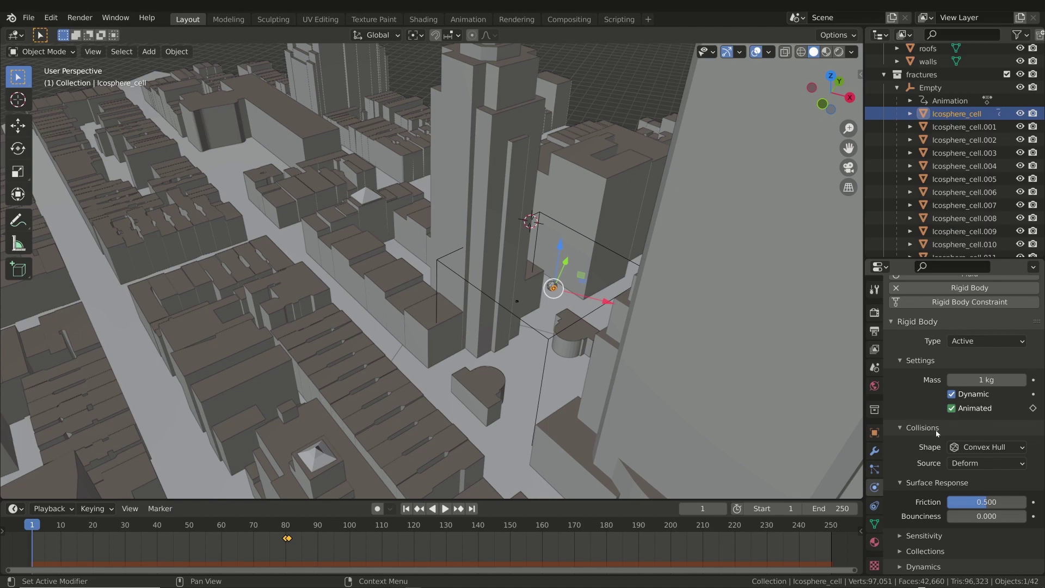
{"action": "scroll", "coordinate": [967, 374], "scroll_direction": "up", "scroll_amount": 2}
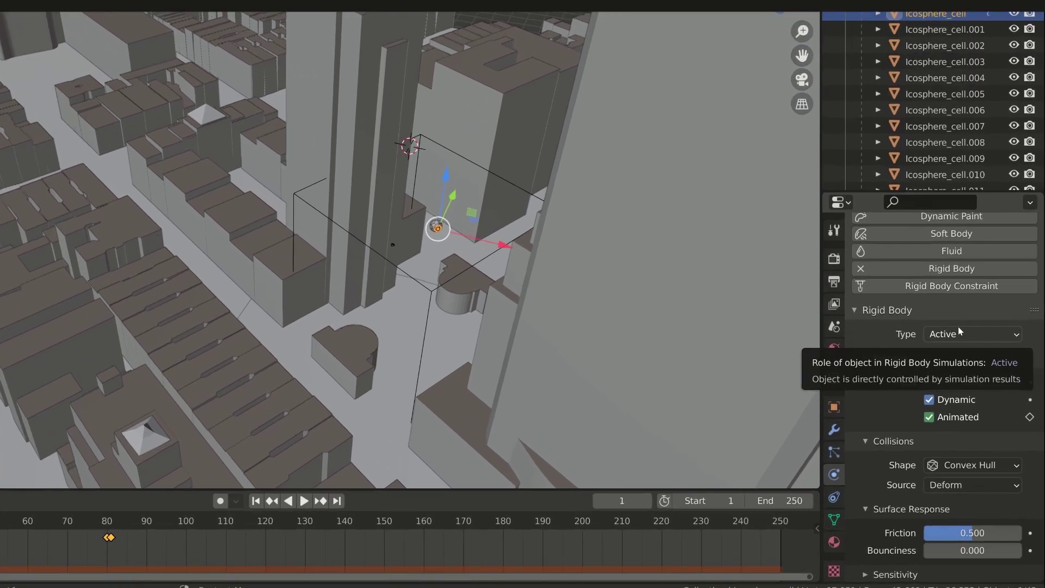
{"action": "scroll", "coordinate": [952, 237], "scroll_direction": "up", "scroll_amount": 1}
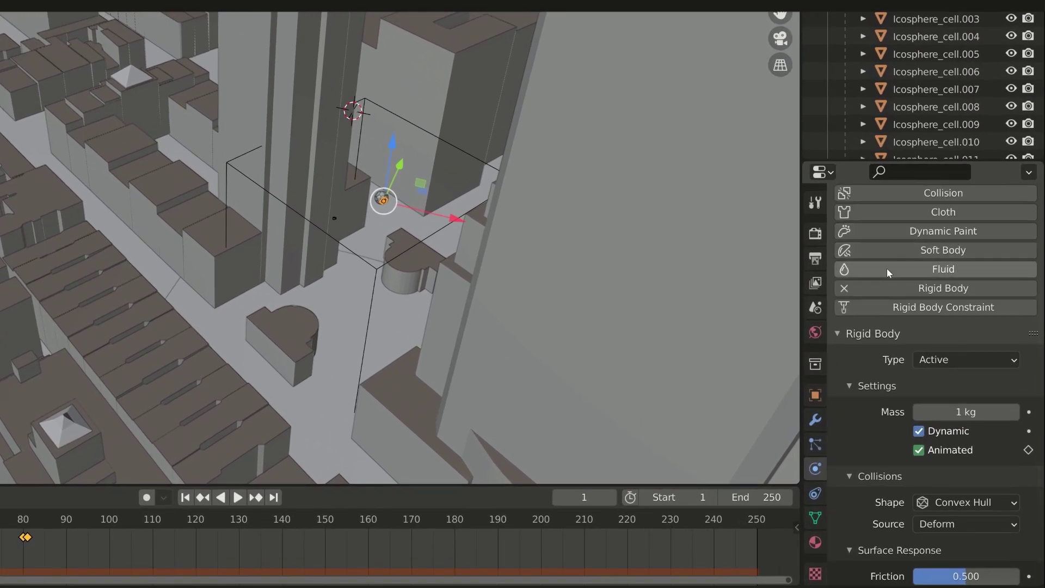
{"action": "left_click", "coordinate": [984, 270]}
{"action": "scroll", "coordinate": [898, 304], "scroll_direction": "down", "scroll_amount": 1}
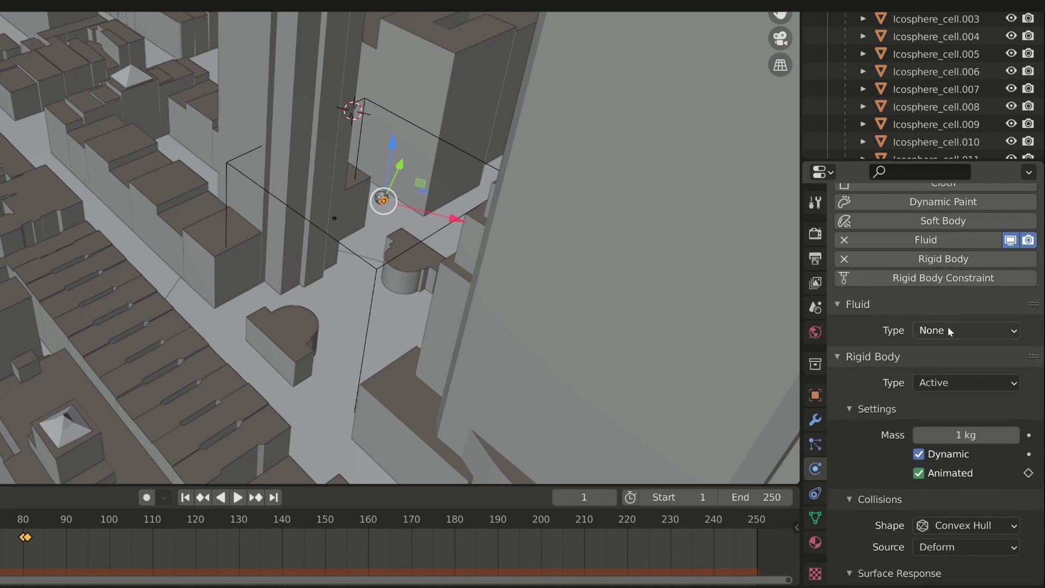
{"action": "left_click", "coordinate": [961, 331]}
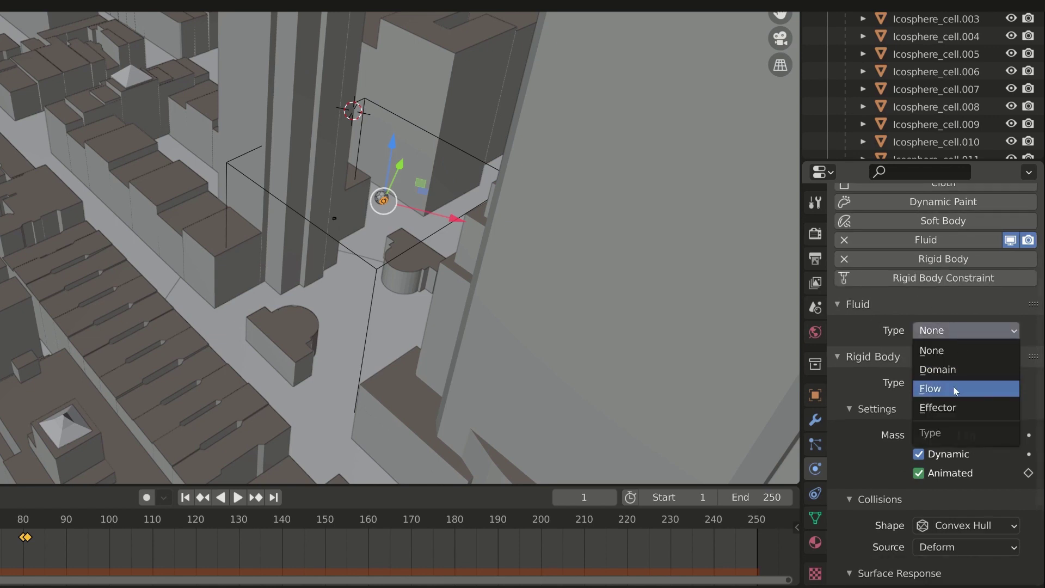
{"action": "left_click", "coordinate": [956, 389]}
- Set Icosphere_cell's flow type to Fire + Smoke and its behaviour to Inflow
{"action": "scroll", "coordinate": [983, 315], "scroll_direction": "down", "scroll_amount": 3}
{"action": "left_click", "coordinate": [957, 310]}
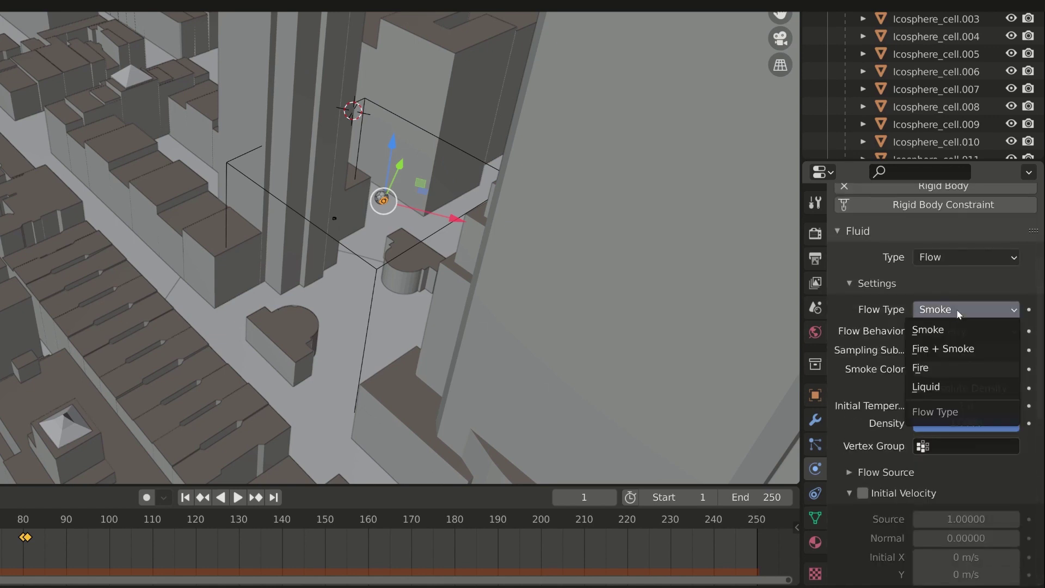
{"action": "left_click", "coordinate": [962, 351]}
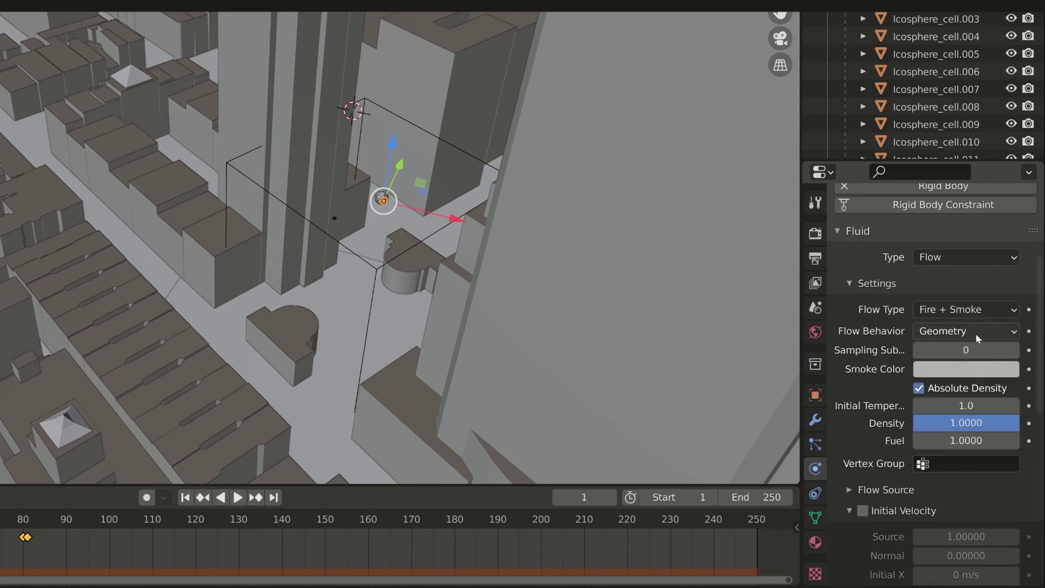
{"action": "left_click", "coordinate": [965, 334]}
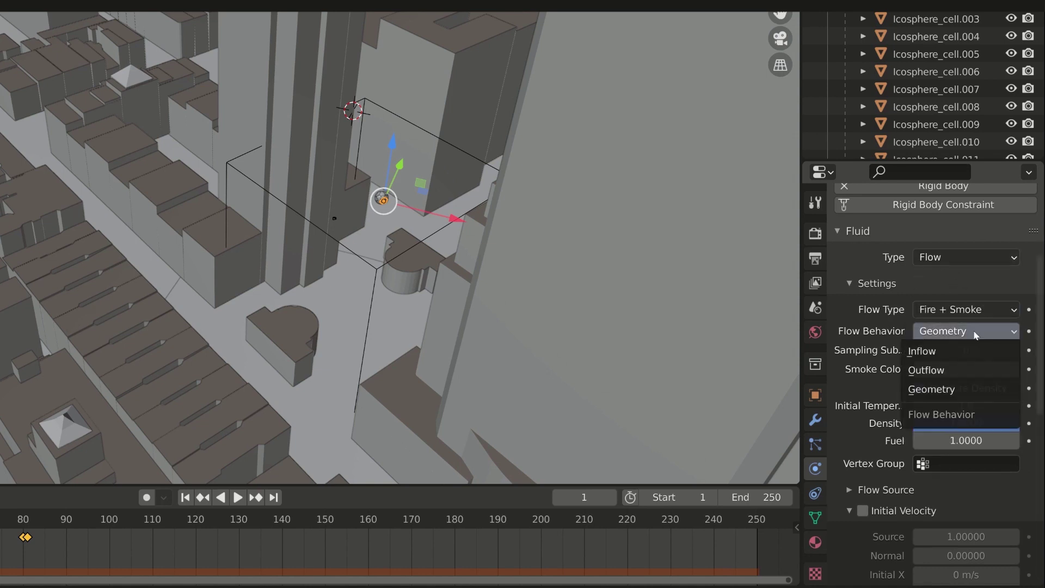
{"action": "left_click", "coordinate": [958, 351]}
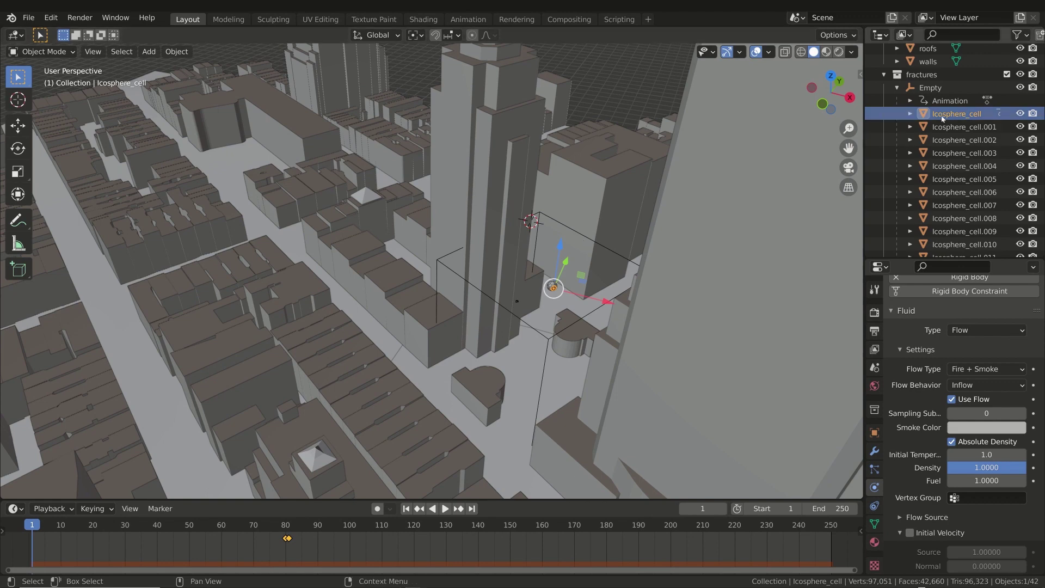
- Shift-select all the other Icosphere_cell fragments along with Icosphere_cell
{"action": "scroll", "coordinate": [948, 128], "scroll_direction": "down", "scroll_amount": 12}
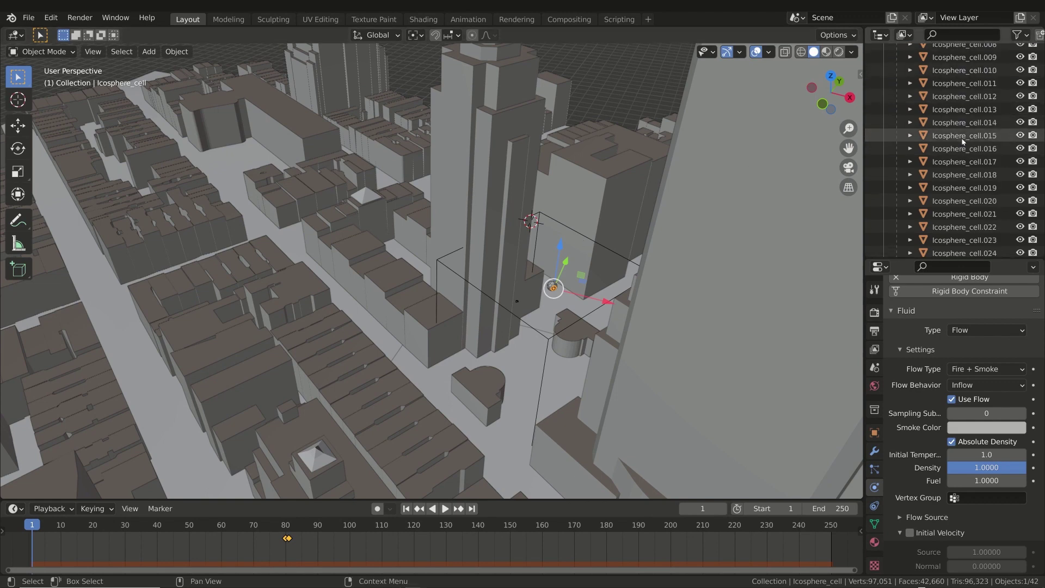
{"action": "left_click", "coordinate": [953, 198], "text": "shift"}
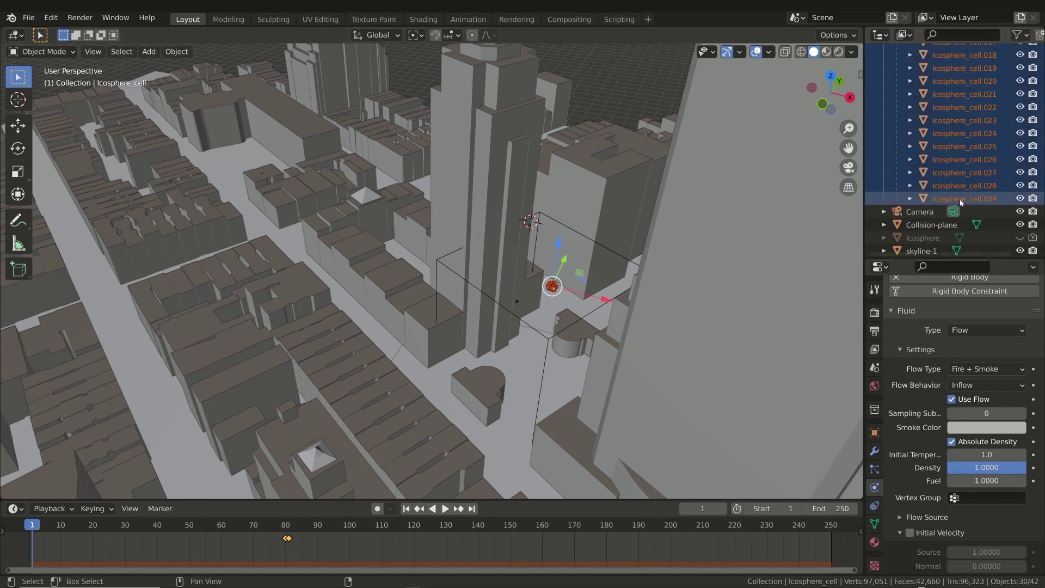
{"action": "left_click_drag", "start_coordinate": [1041, 219], "coordinate": [1041, 109]}
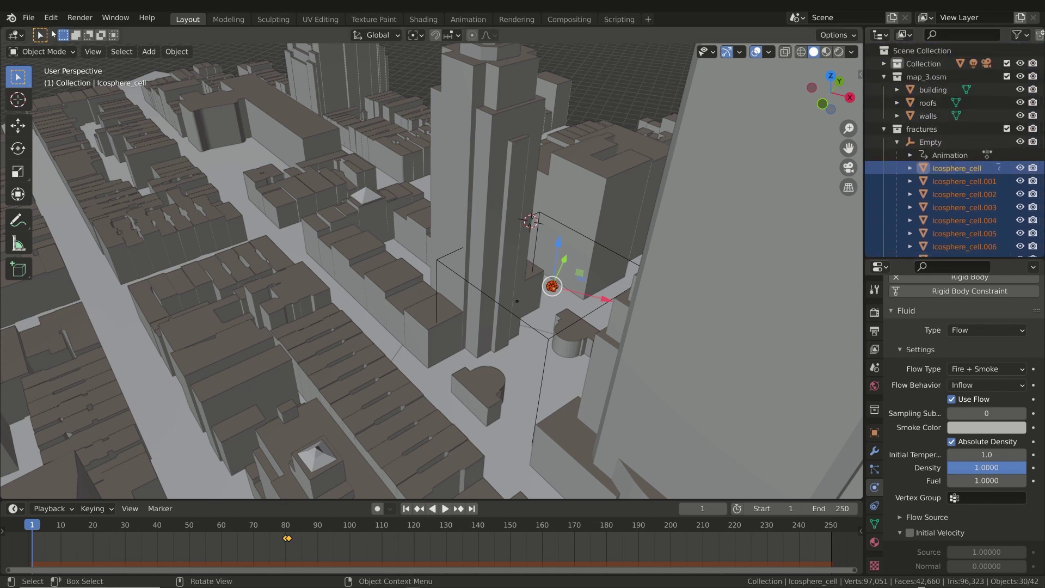
{"action": "left_click", "coordinate": [31, 18]}
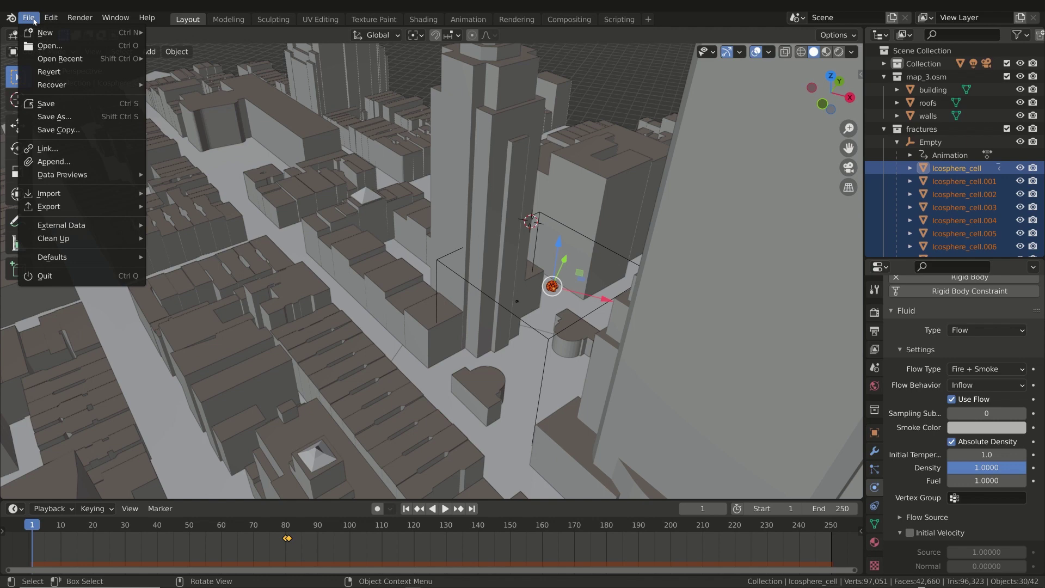
- Search add-ons for 'copy', enable Copy Attributes Menu, and close Preferences
{"action": "mouse_move", "coordinate": [51, 17]}
{"action": "left_click", "coordinate": [99, 203]}
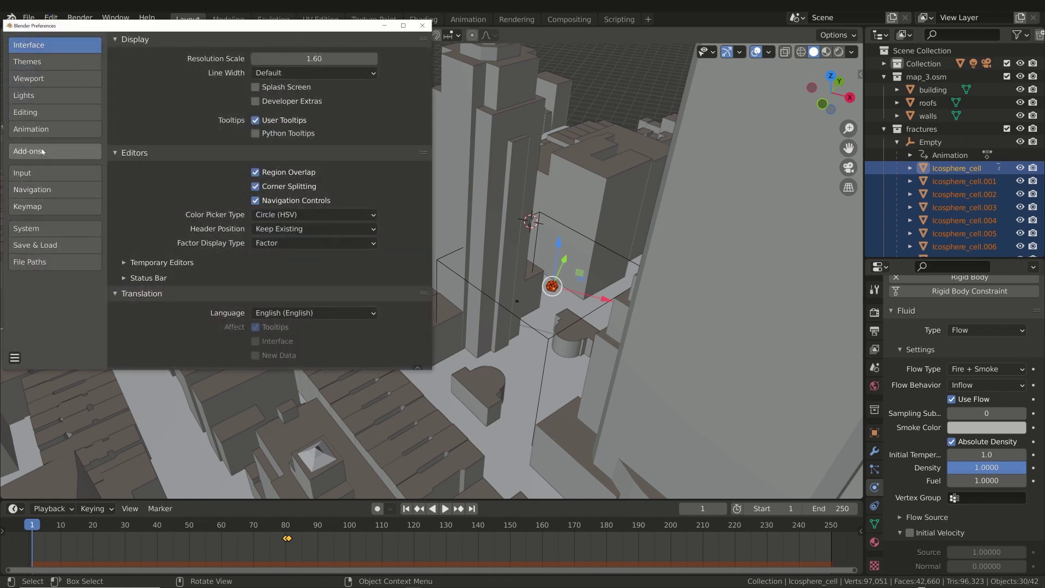
{"action": "left_click", "coordinate": [42, 152]}
{"action": "left_click", "coordinate": [348, 59]}
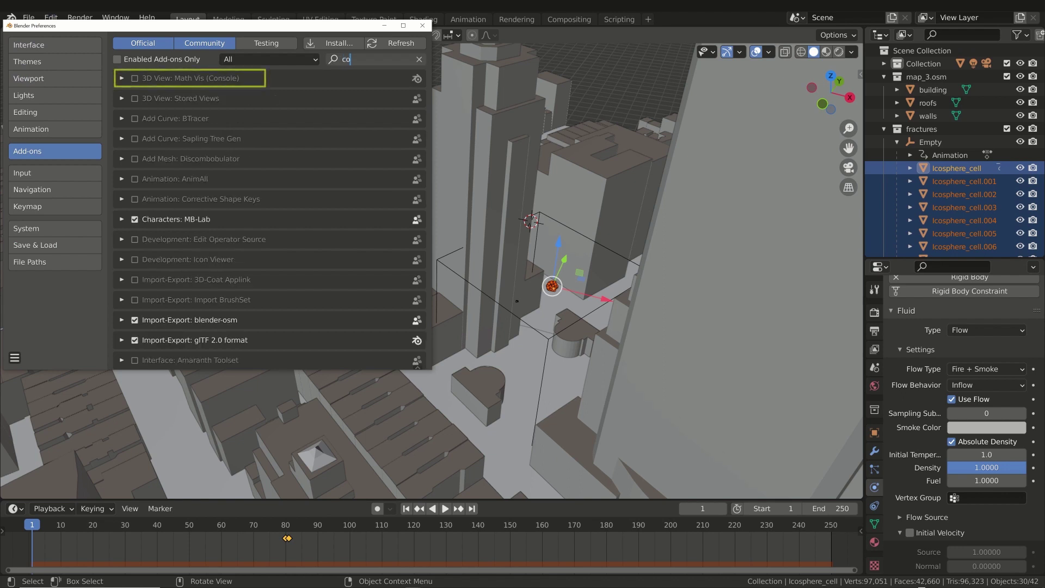
{"action": "type", "text": "copy"}
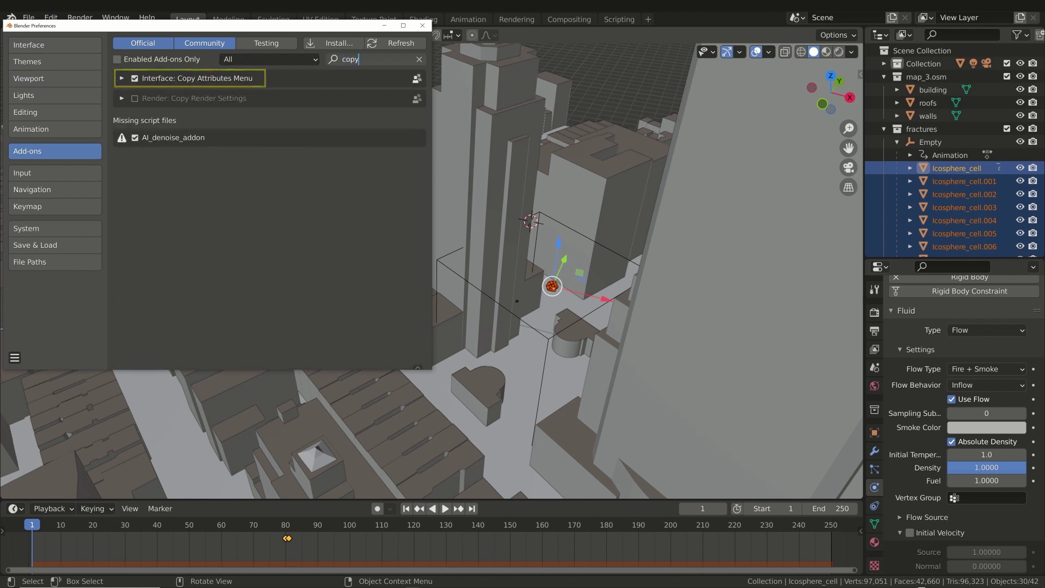
{"action": "left_click", "coordinate": [423, 26]}
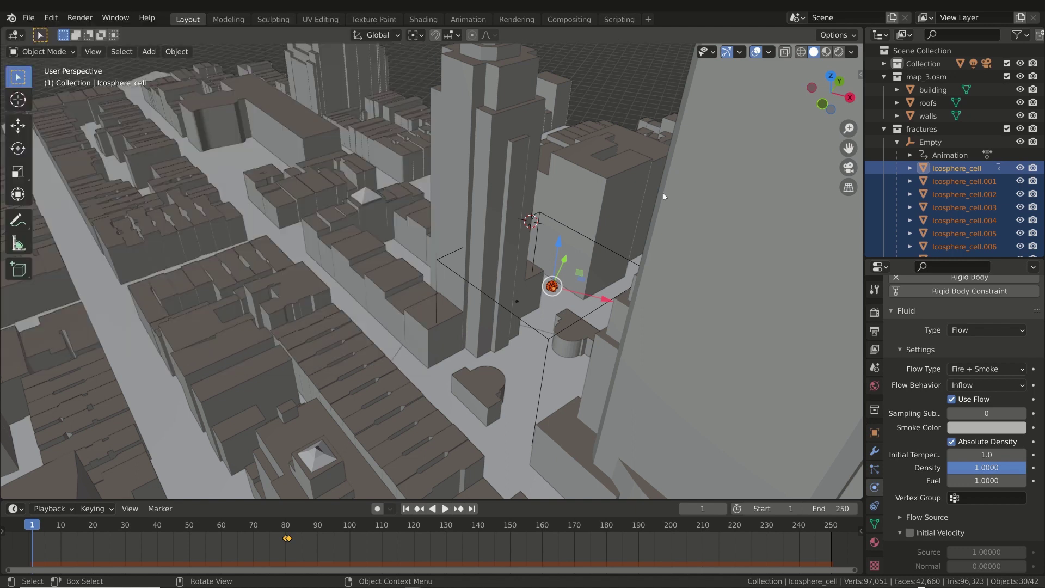
- Copy Icosphere_cell's Fluid modifier to all selected cells with Copy Selected Modifiers
{"action": "key", "text": "ctrl+c"}
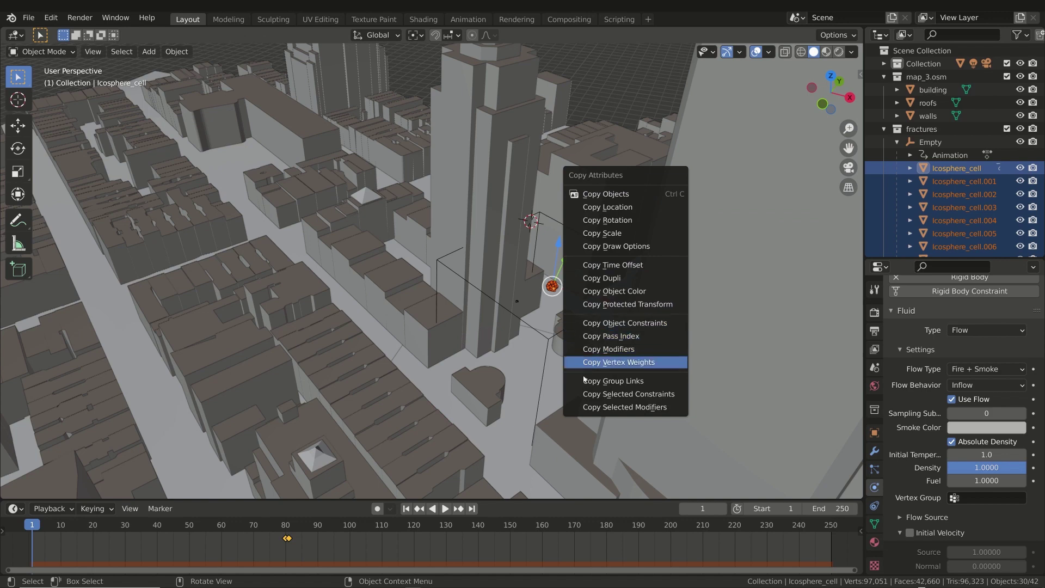
{"action": "left_click", "coordinate": [678, 412]}
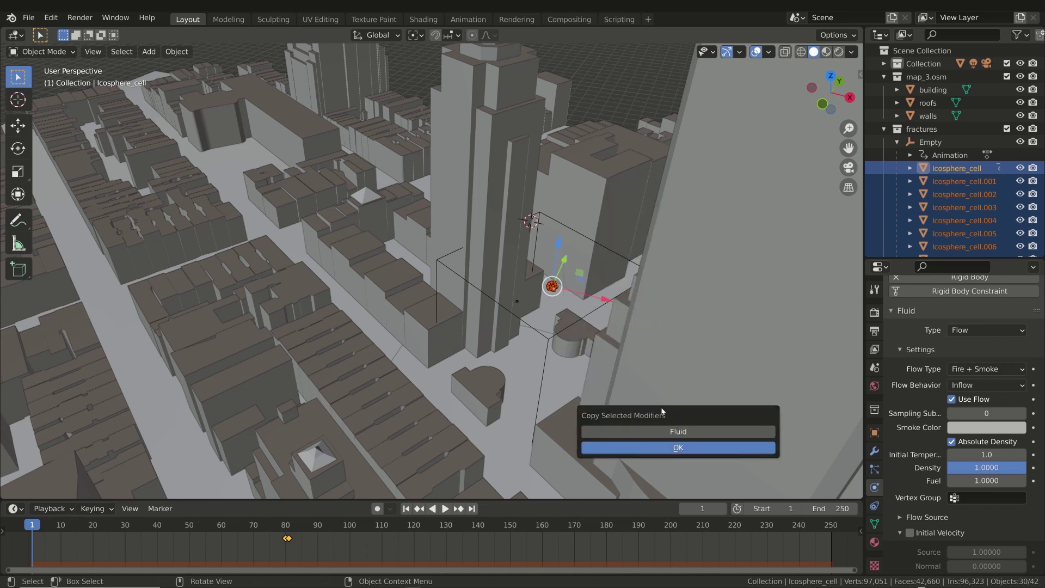
{"action": "left_click", "coordinate": [690, 431]}
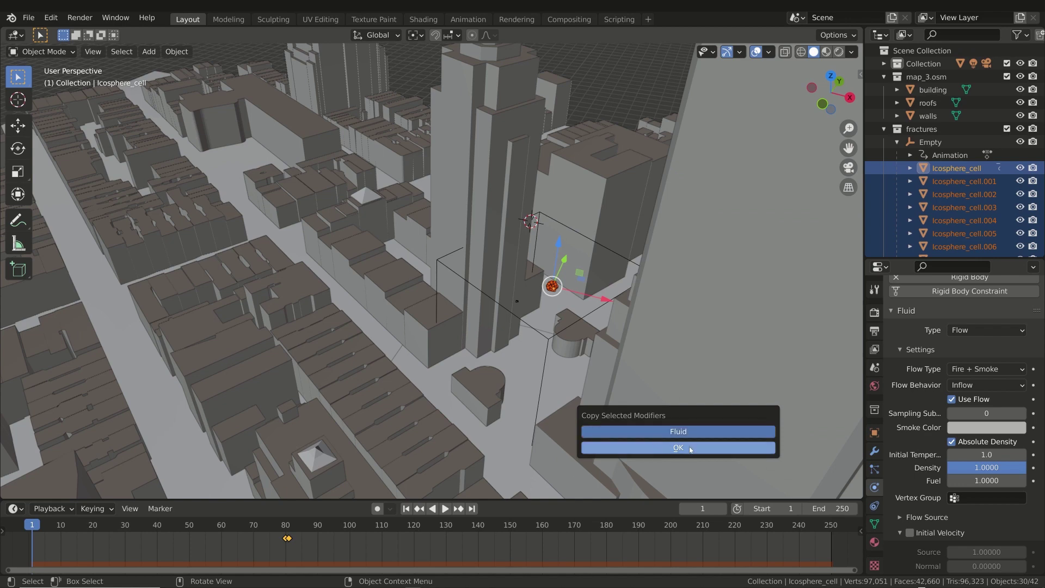
{"action": "left_click", "coordinate": [678, 448]}
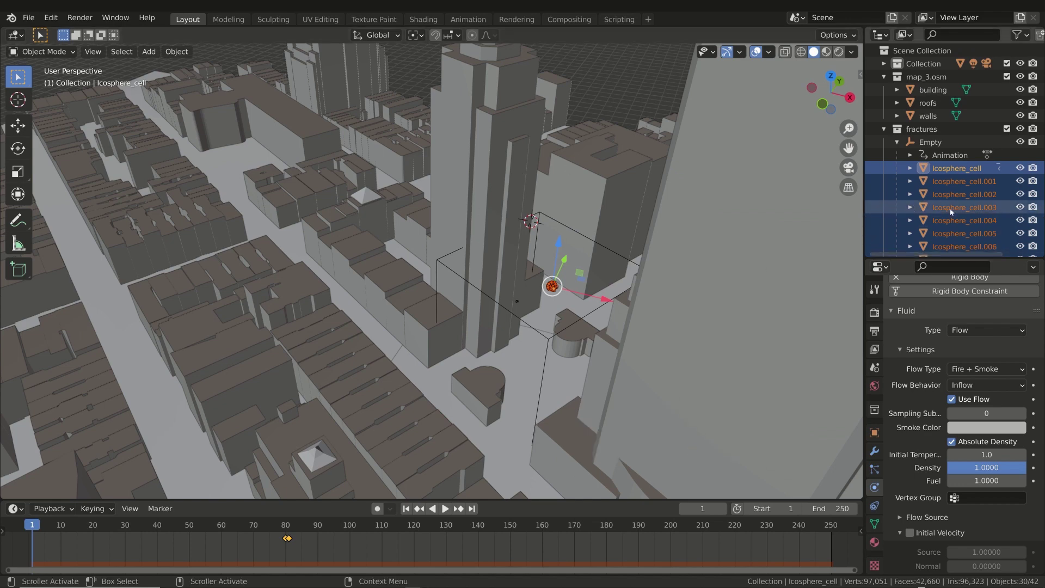
- Inspect cells .002 and .008, then reselect Icosphere_cell through Icosphere_cell.029
{"action": "left_click", "coordinate": [960, 195]}
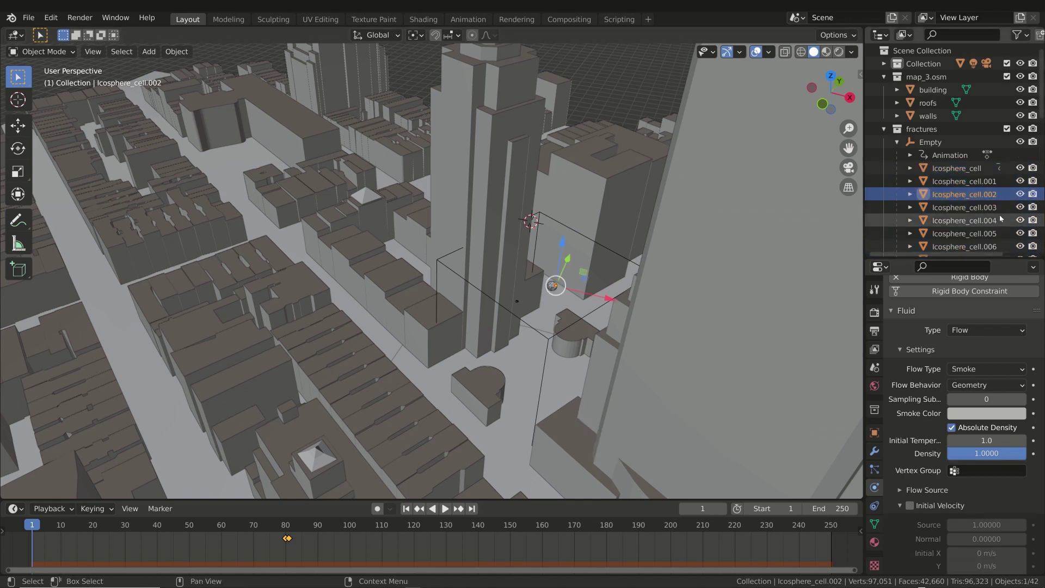
{"action": "left_click", "coordinate": [971, 234]}
{"action": "scroll", "coordinate": [971, 235], "scroll_direction": "down", "scroll_amount": 3}
{"action": "left_click", "coordinate": [972, 234]}
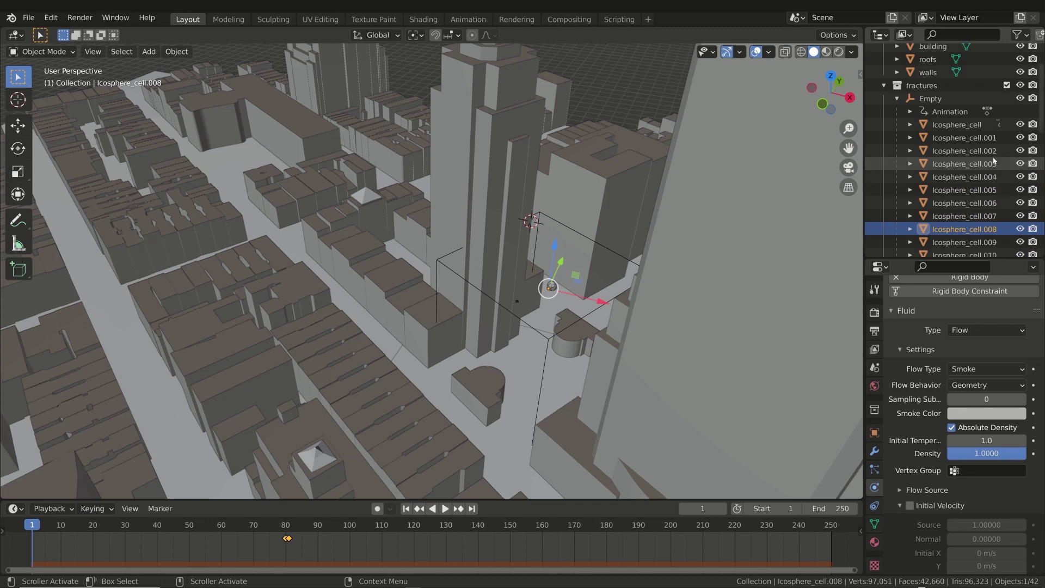
{"action": "left_click", "coordinate": [968, 126]}
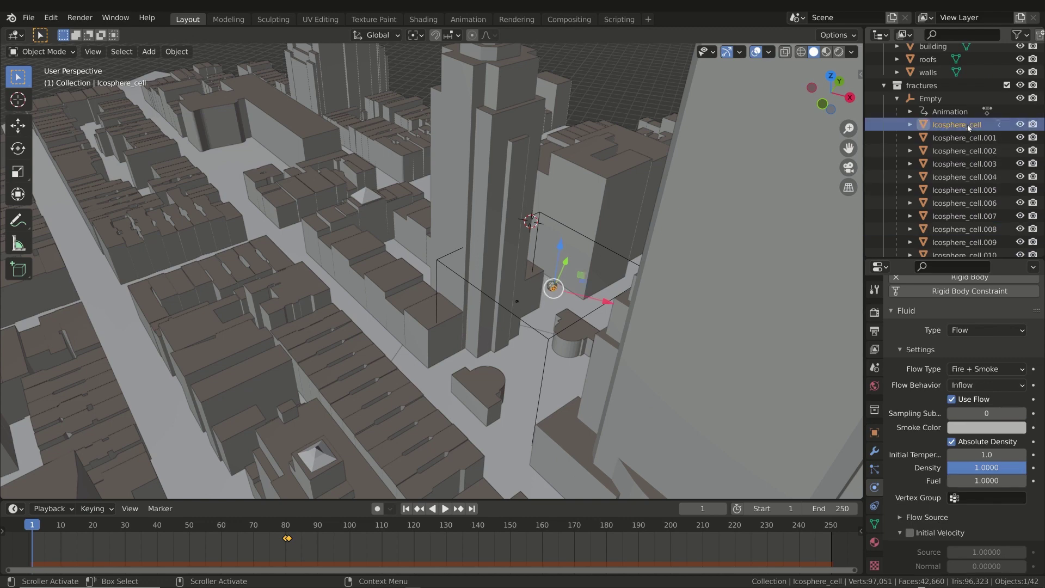
{"action": "scroll", "coordinate": [967, 130], "scroll_direction": "down", "scroll_amount": 10}
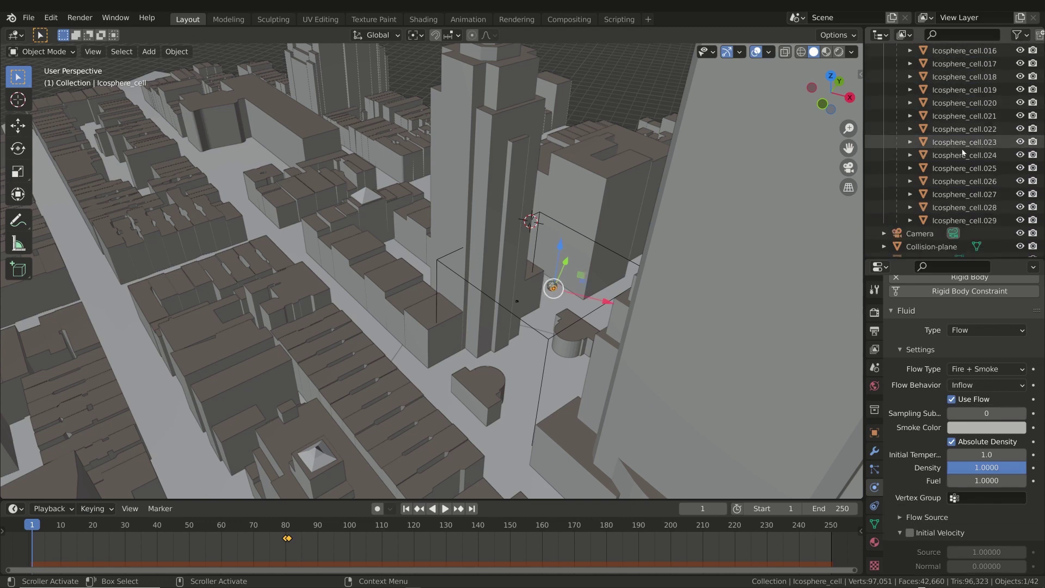
{"action": "left_click", "coordinate": [964, 220], "text": "shift"}
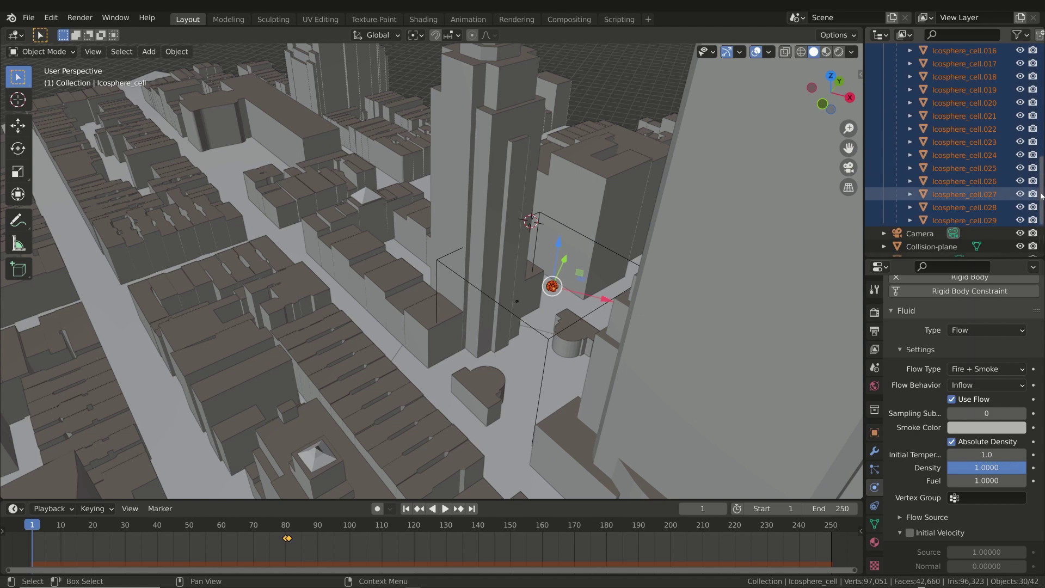
{"action": "scroll", "coordinate": [1041, 196], "scroll_direction": "up", "scroll_amount": 10}
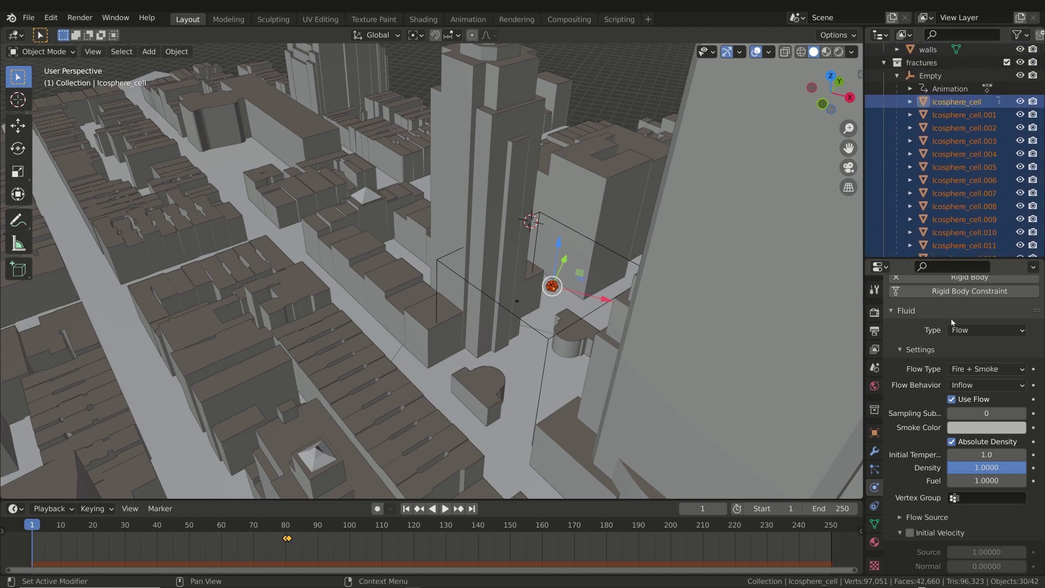
- Copy the Fire + Smoke flow type and Inflow behaviour to all selected cells
{"action": "right_click", "coordinate": [987, 369]}
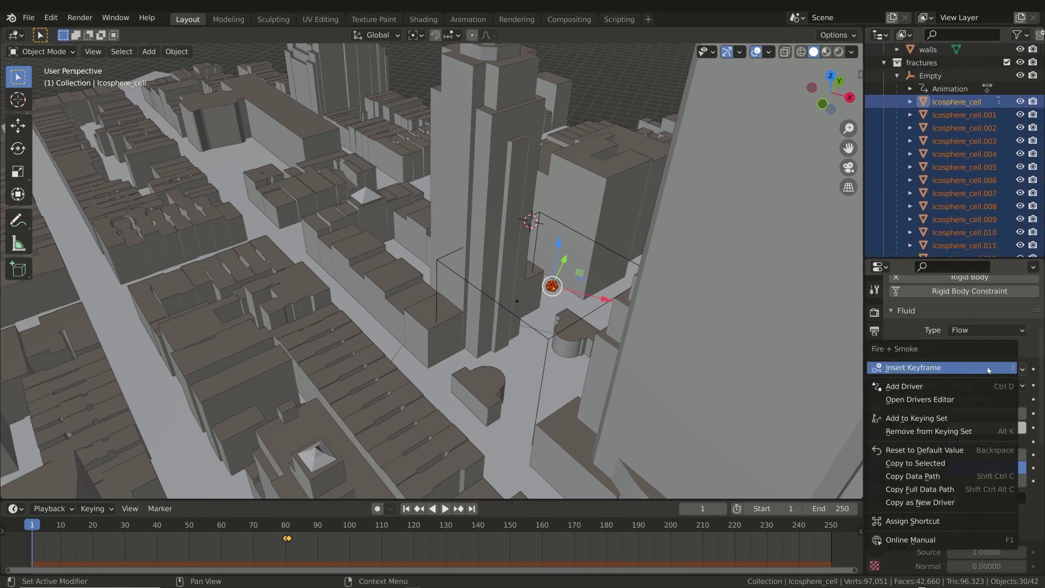
{"action": "left_click", "coordinate": [920, 462]}
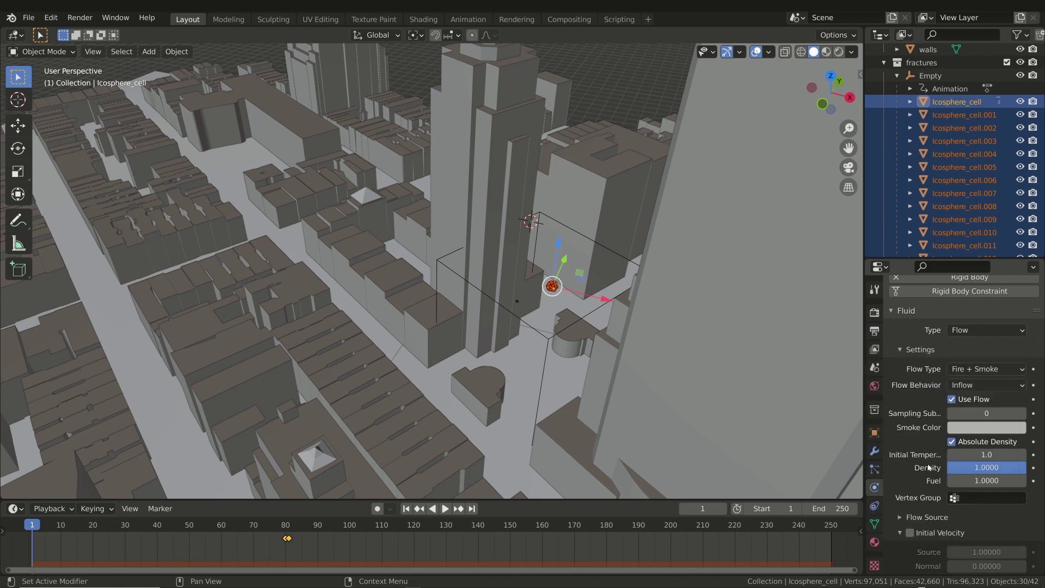
{"action": "right_click", "coordinate": [978, 383]}
{"action": "left_click", "coordinate": [932, 480]}
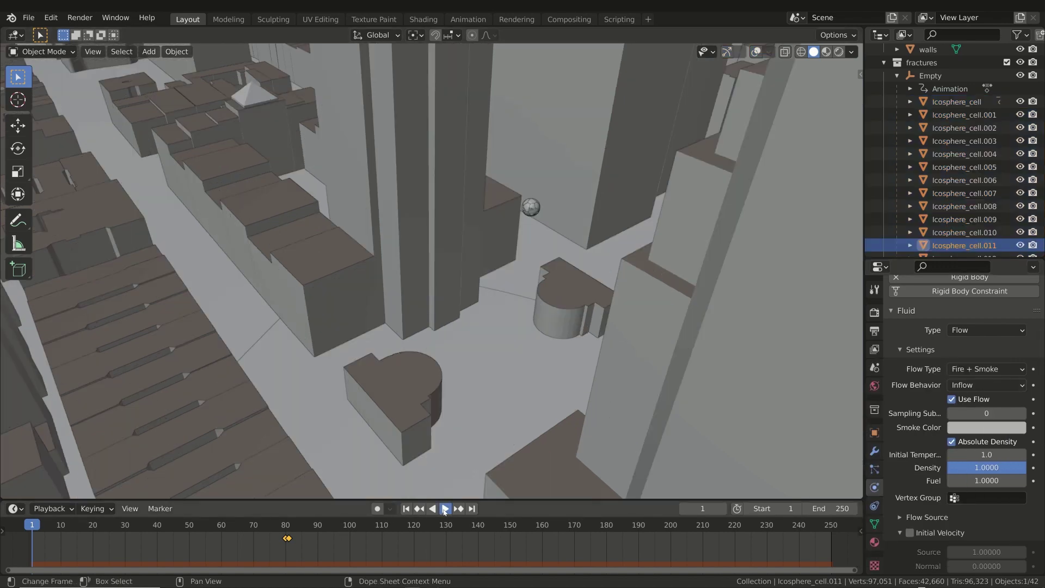
- Play the fire and smoke simulation, then rewind to frame 1 and replay it
{"action": "left_click", "coordinate": [444, 508]}
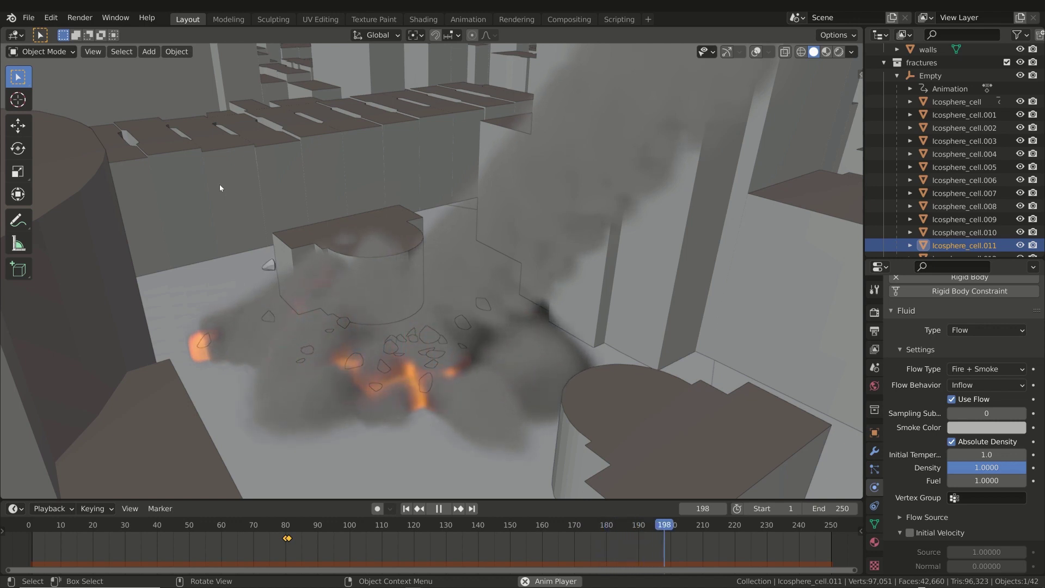
{"action": "left_click", "coordinate": [406, 508]}
{"action": "key", "text": "space"}
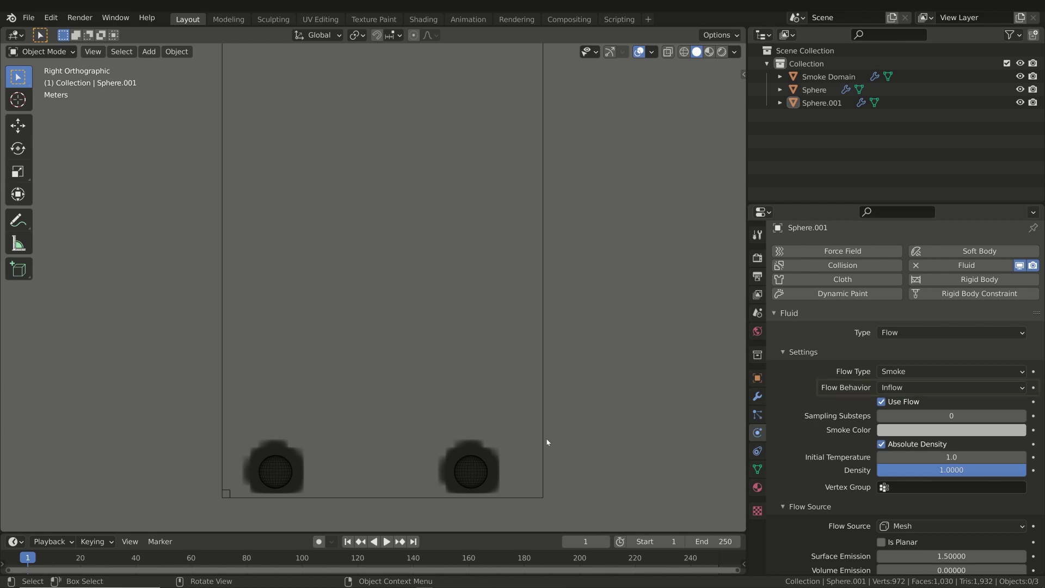
- Compare Sphere.001's Inflow with the left Sphere's Geometry behaviour, then deselect
{"action": "left_click", "coordinate": [469, 470]}
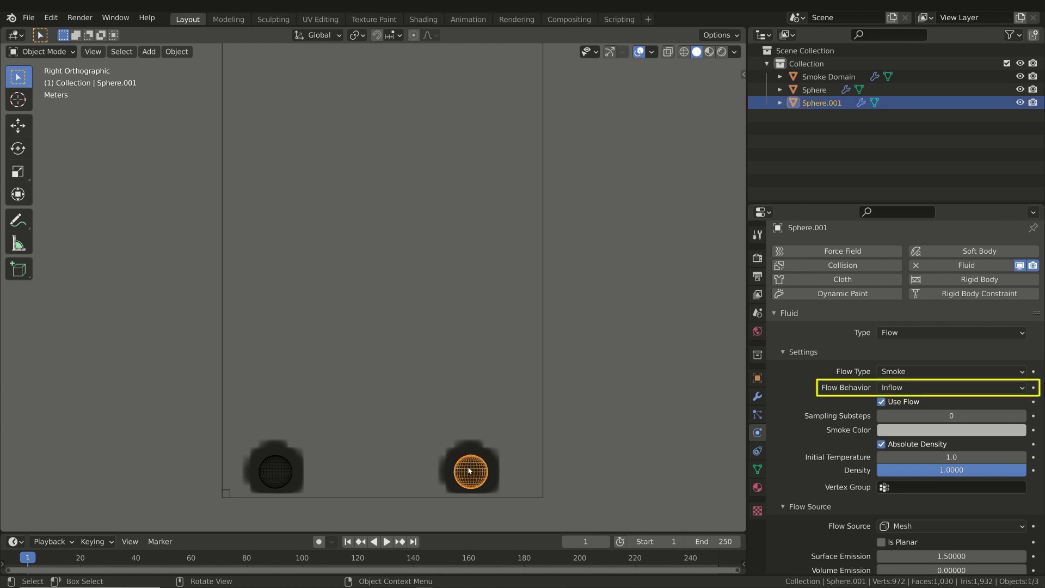
{"action": "left_click", "coordinate": [278, 469]}
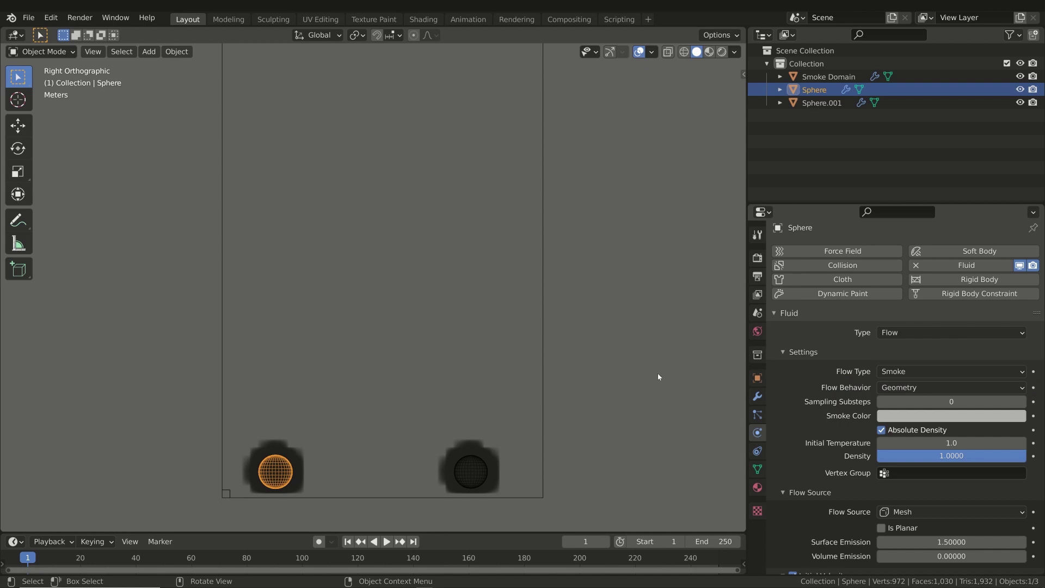
{"action": "left_click", "coordinate": [657, 375]}
- Play the two-sphere animation twice to compare the puff and continuous plume
{"action": "key", "text": "space"}
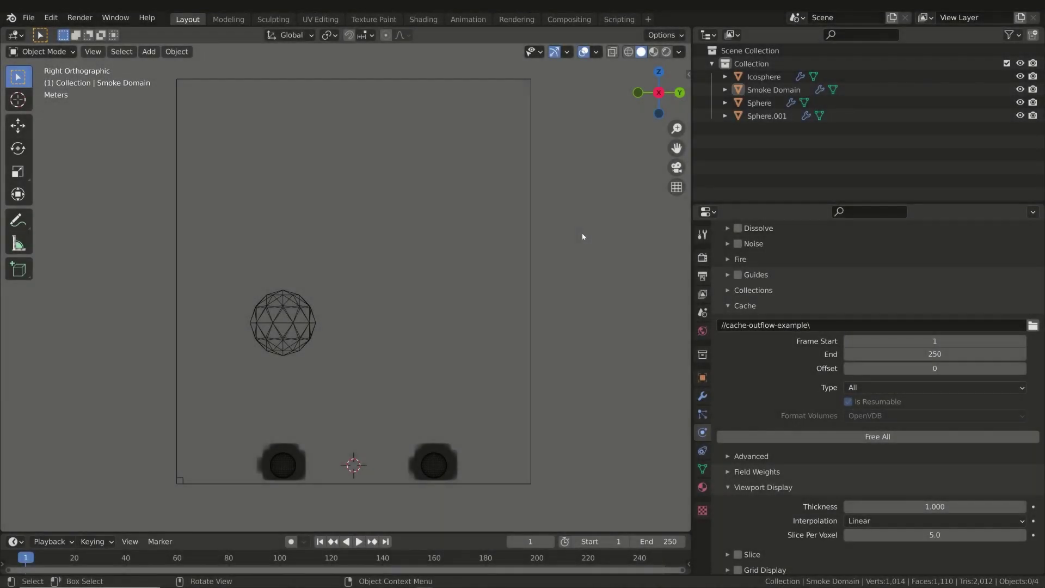
{"action": "key", "text": "space"}
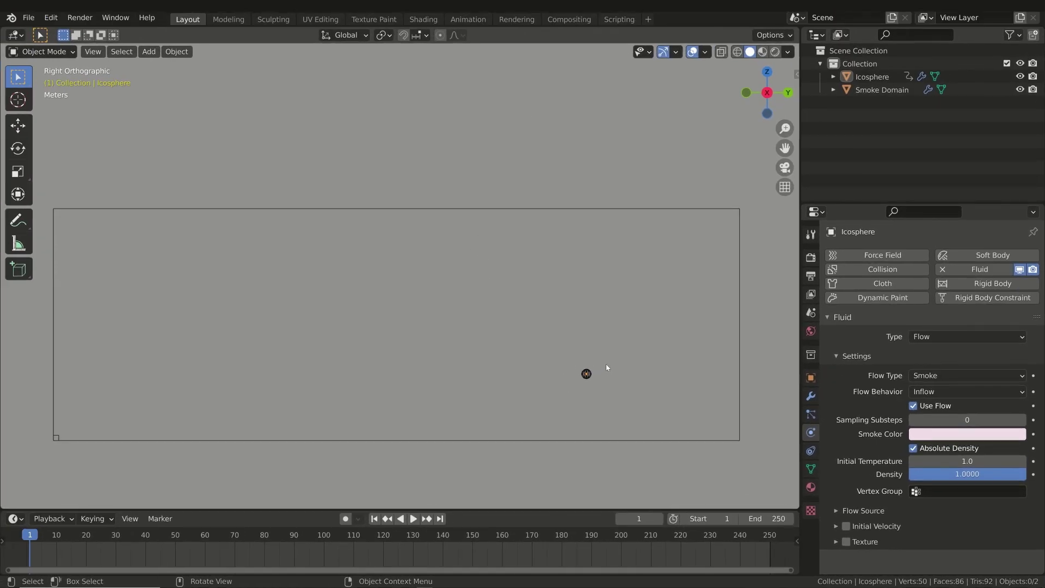
- Calculate the Icosphere's motion path for frames 1–250
{"action": "left_click", "coordinate": [586, 374]}
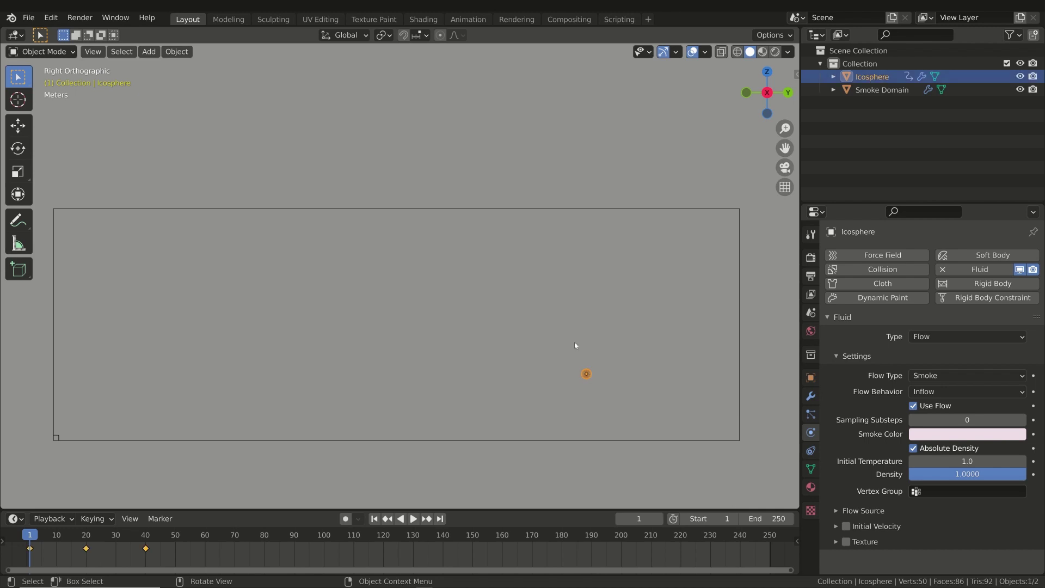
{"action": "left_click", "coordinate": [172, 51]}
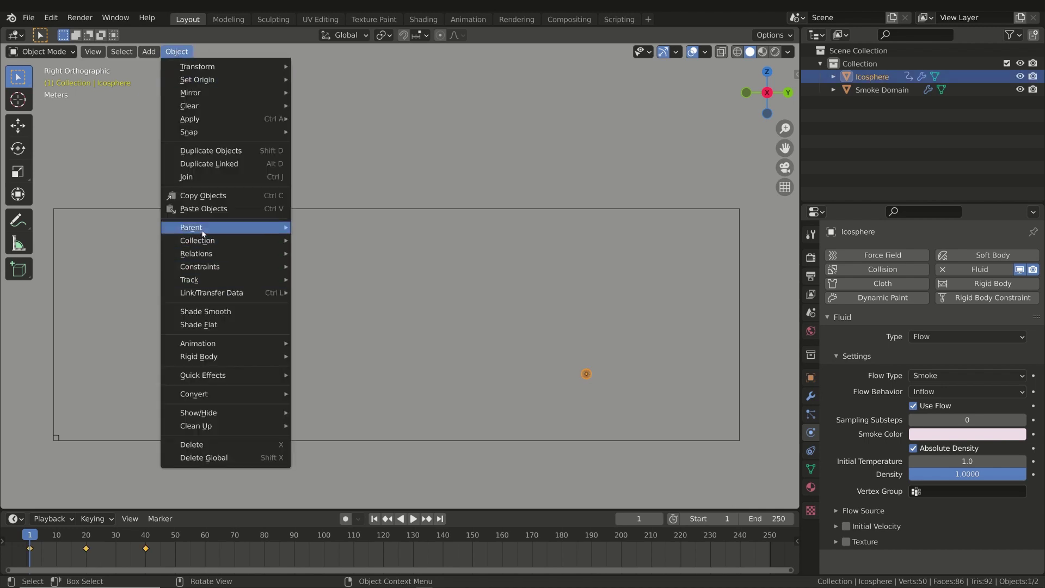
{"action": "mouse_move", "coordinate": [216, 255]}
{"action": "mouse_move", "coordinate": [238, 375]}
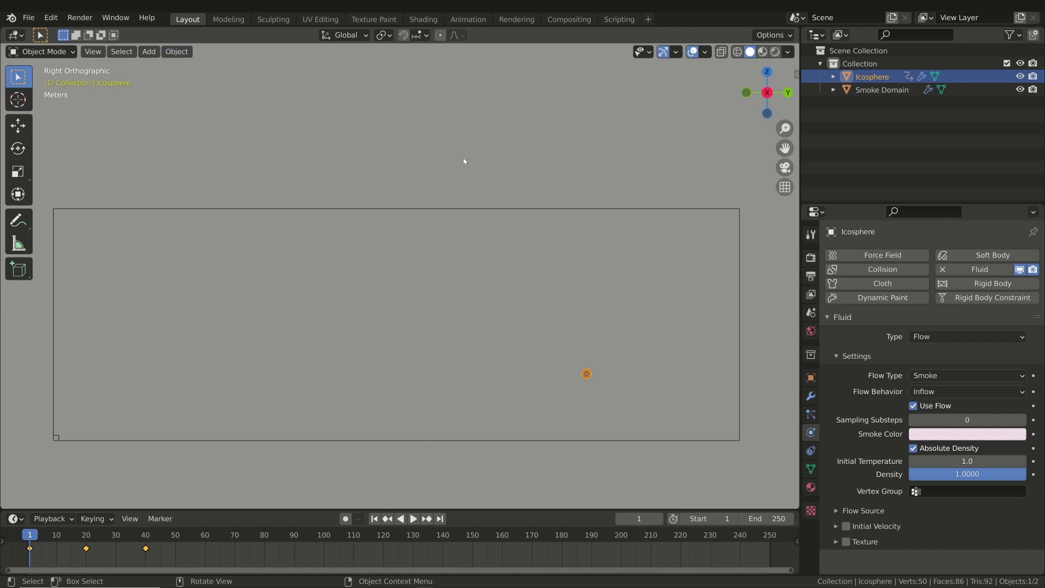
{"action": "left_click", "coordinate": [463, 153]}
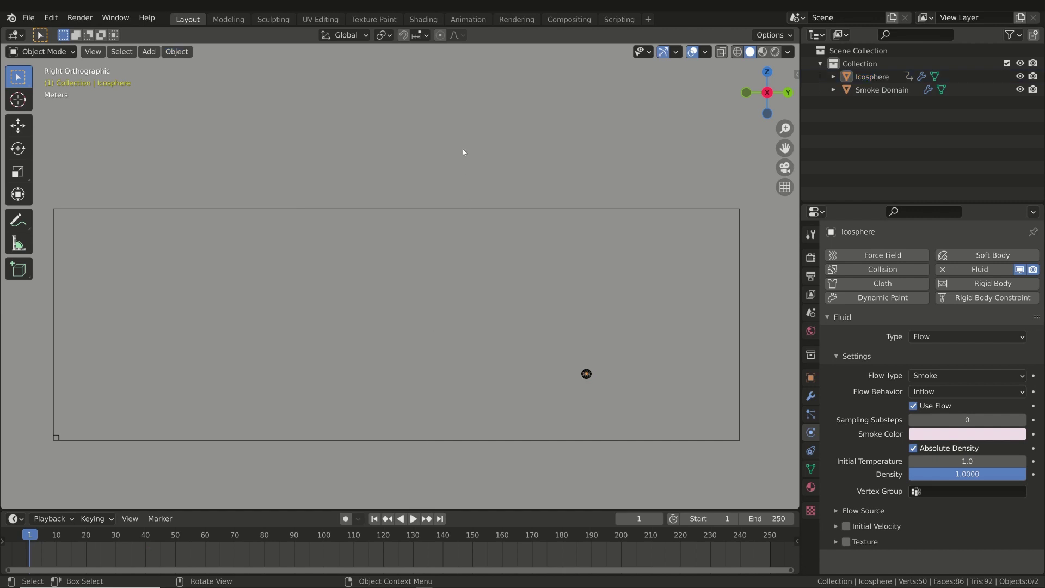
{"action": "left_click", "coordinate": [586, 373]}
{"action": "left_click", "coordinate": [810, 377]}
{"action": "scroll", "coordinate": [938, 484], "scroll_direction": "down", "scroll_amount": 5}
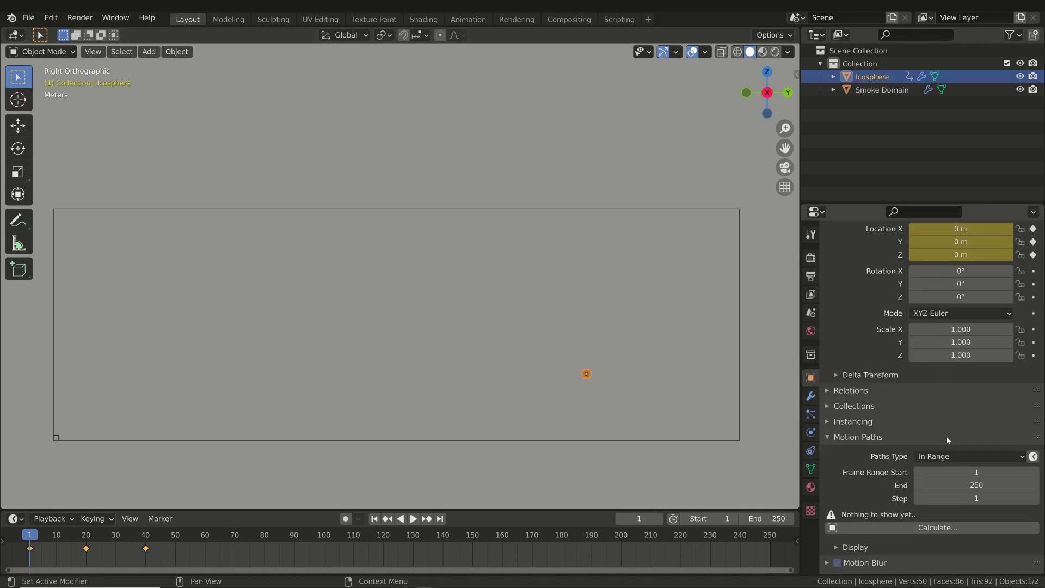
{"action": "left_click", "coordinate": [937, 495]}
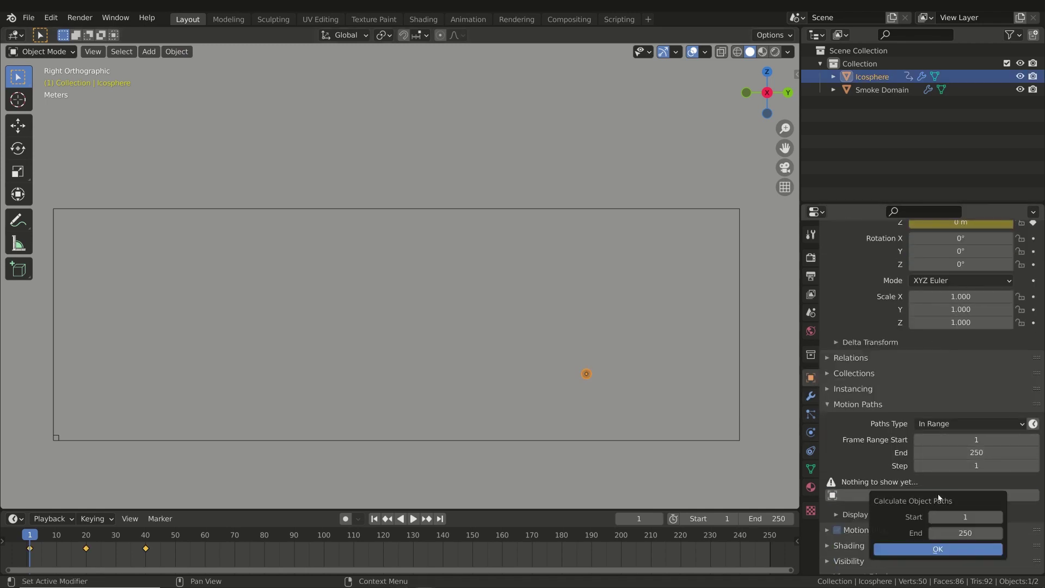
{"action": "left_click", "coordinate": [937, 548]}
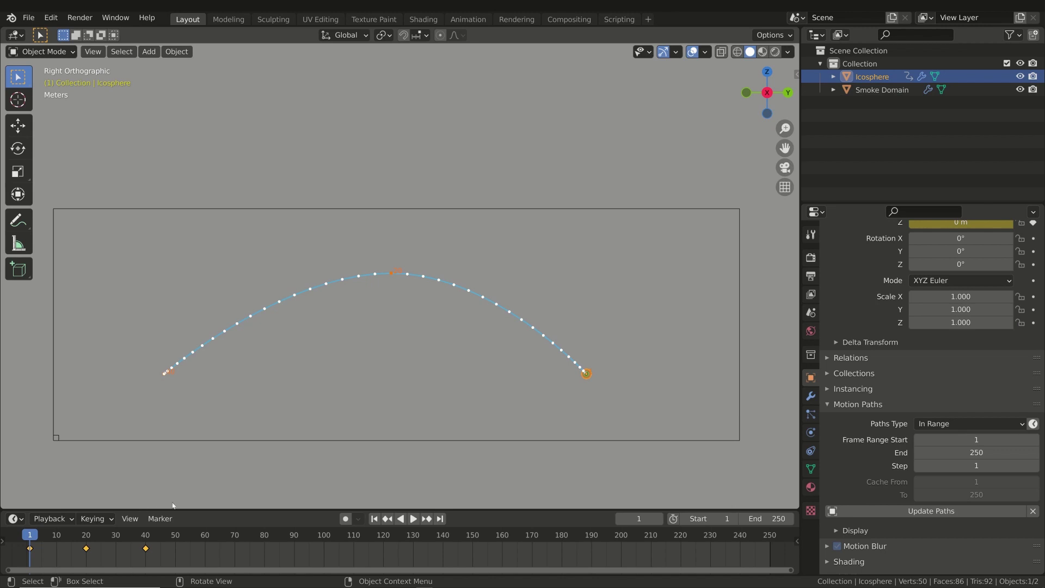
- Show the Smoke Domain's fluid physics: a Gas domain at resolution 128
{"action": "left_click", "coordinate": [739, 416]}
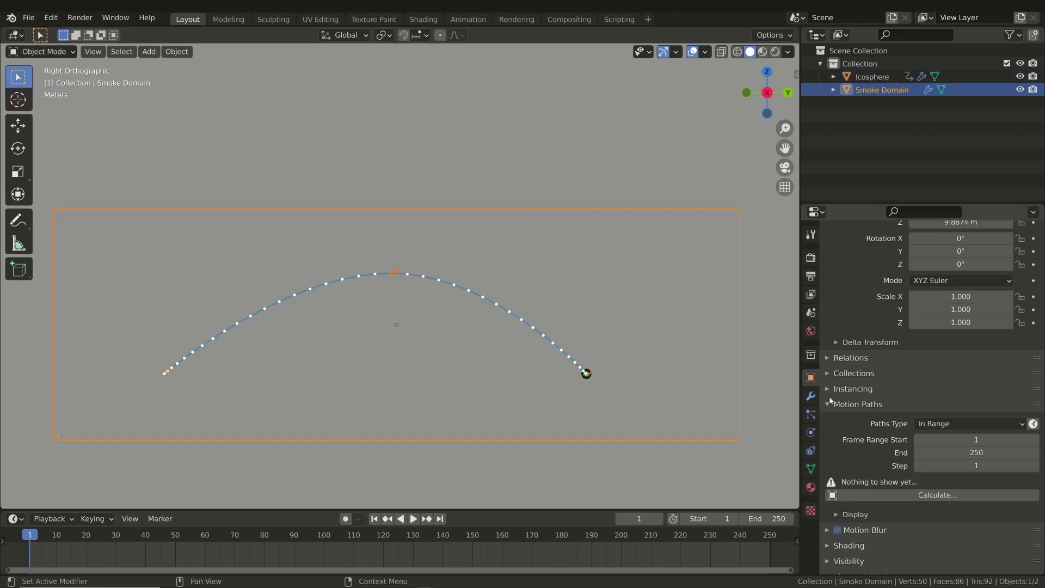
{"action": "left_click", "coordinate": [811, 433]}
{"action": "scroll", "coordinate": [958, 375], "scroll_direction": "up", "scroll_amount": 2}
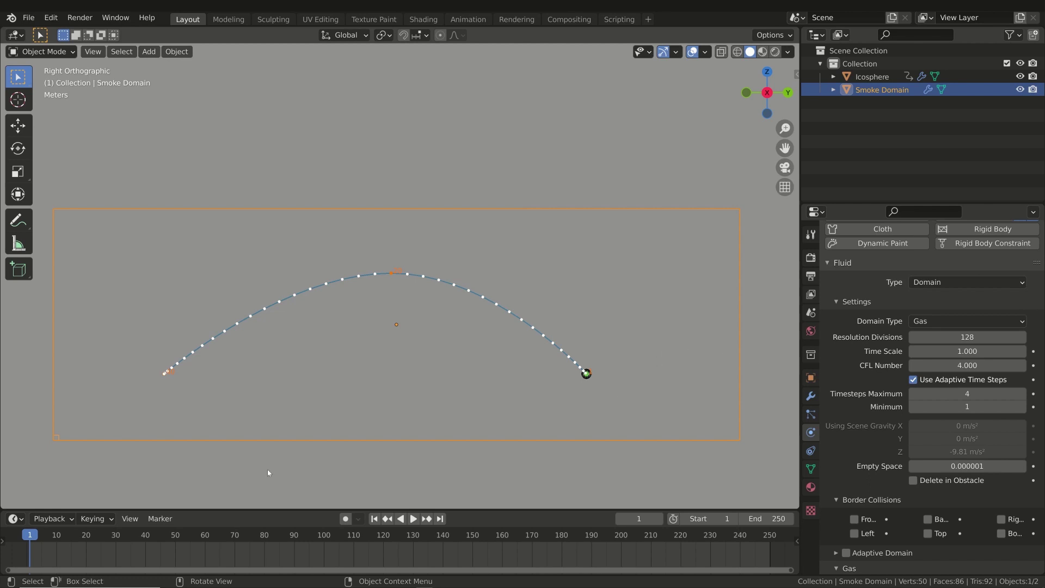
- Raise the Icosphere's Sampling Substeps to 20, then replay the smoke with the Smoke Domain selected
{"action": "left_click", "coordinate": [549, 491]}
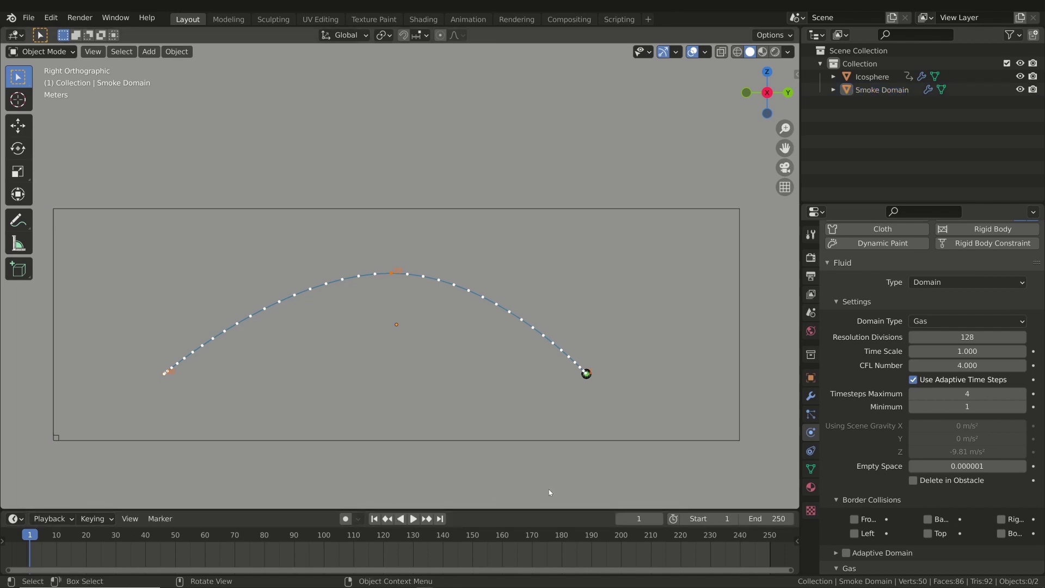
{"action": "key", "text": "space"}
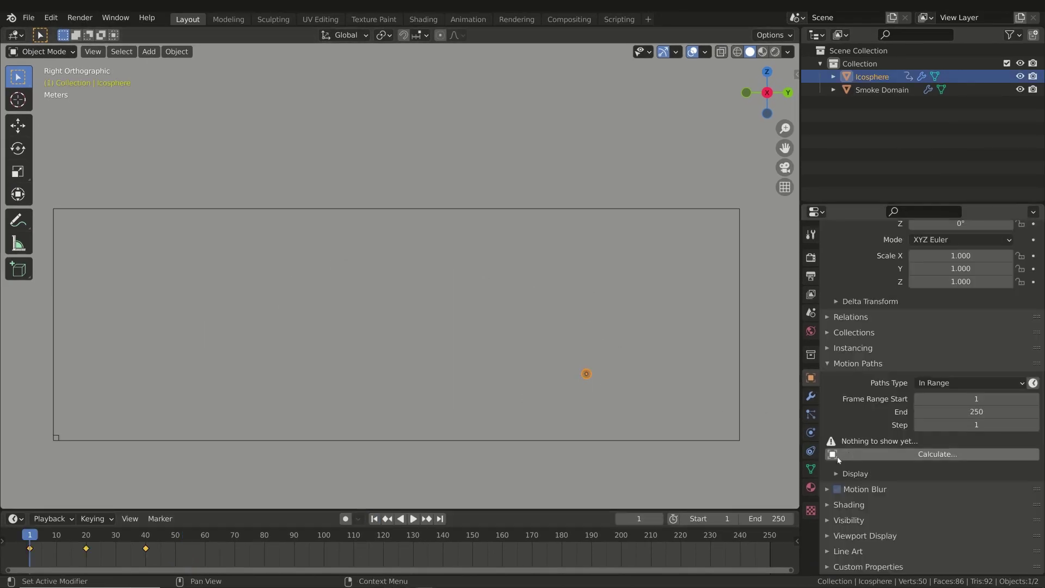
{"action": "left_click", "coordinate": [811, 433]}
{"action": "left_click", "coordinate": [953, 420]}
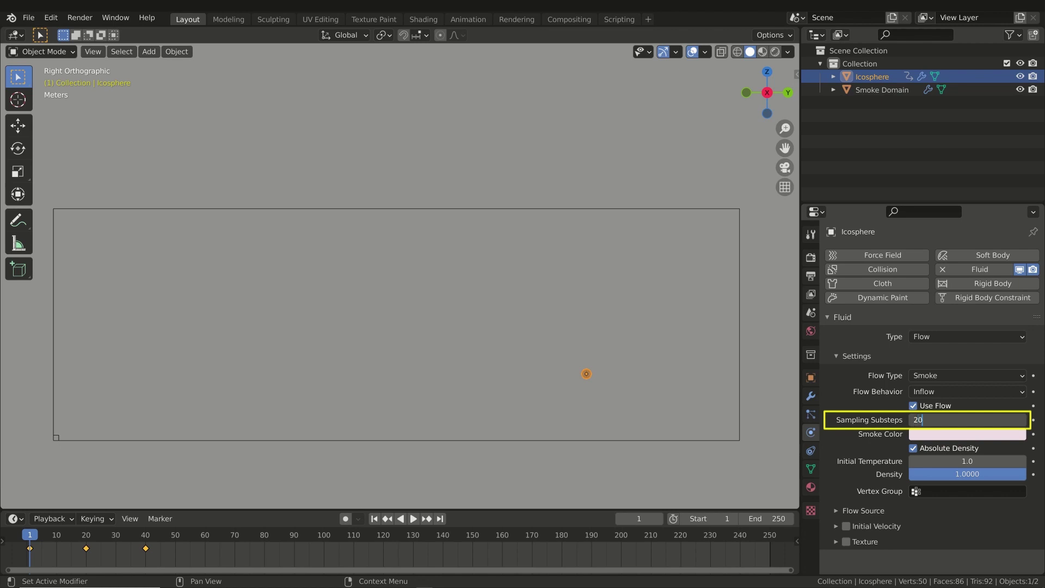
{"action": "left_click", "coordinate": [582, 213]}
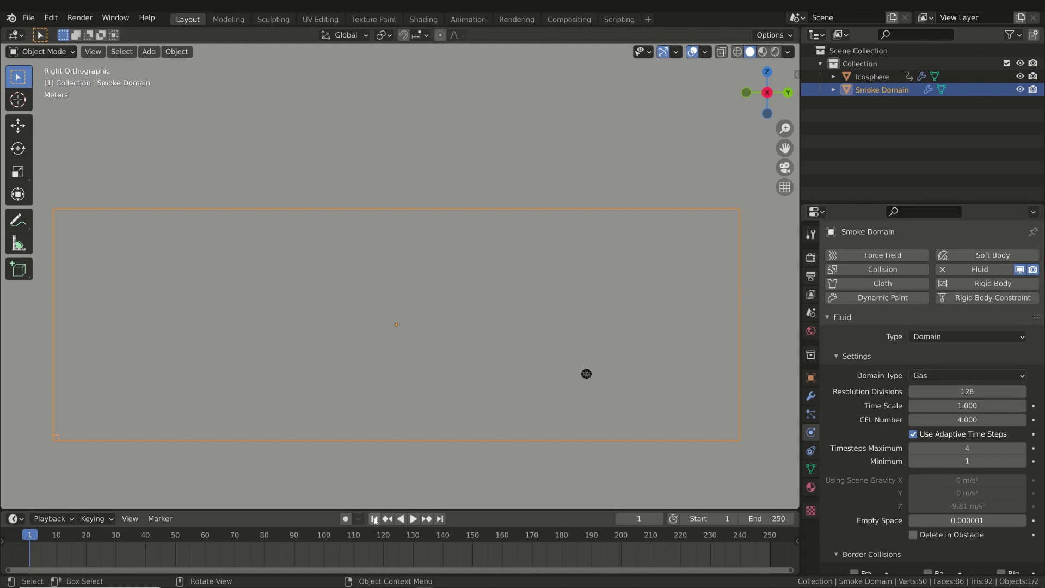
{"action": "key", "text": "space"}
- Let the continuous smoke trail play along the arc with nothing selected, then stop playback
{"action": "left_click", "coordinate": [464, 483]}
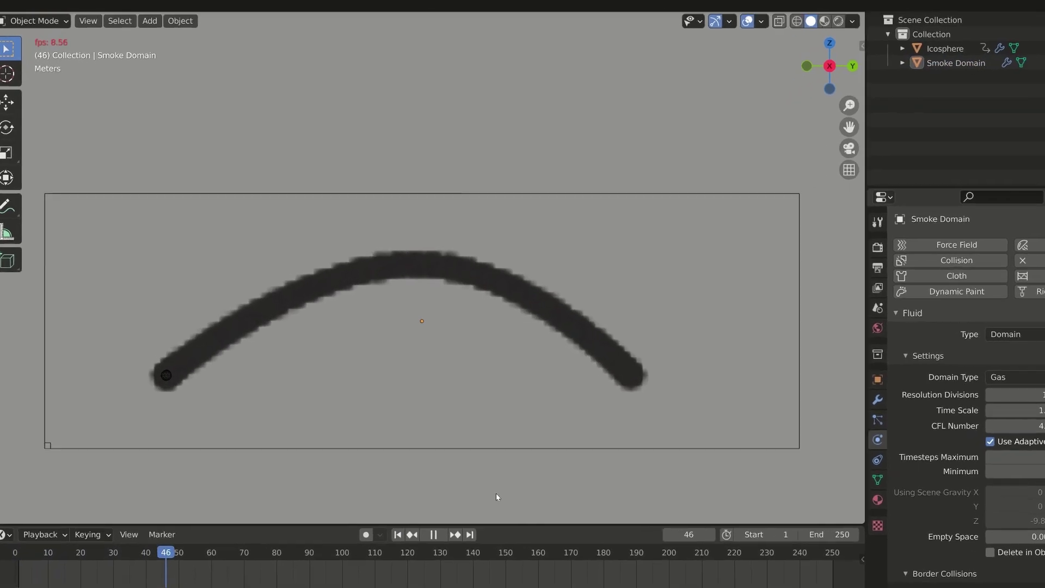
{"action": "key", "text": "space"}
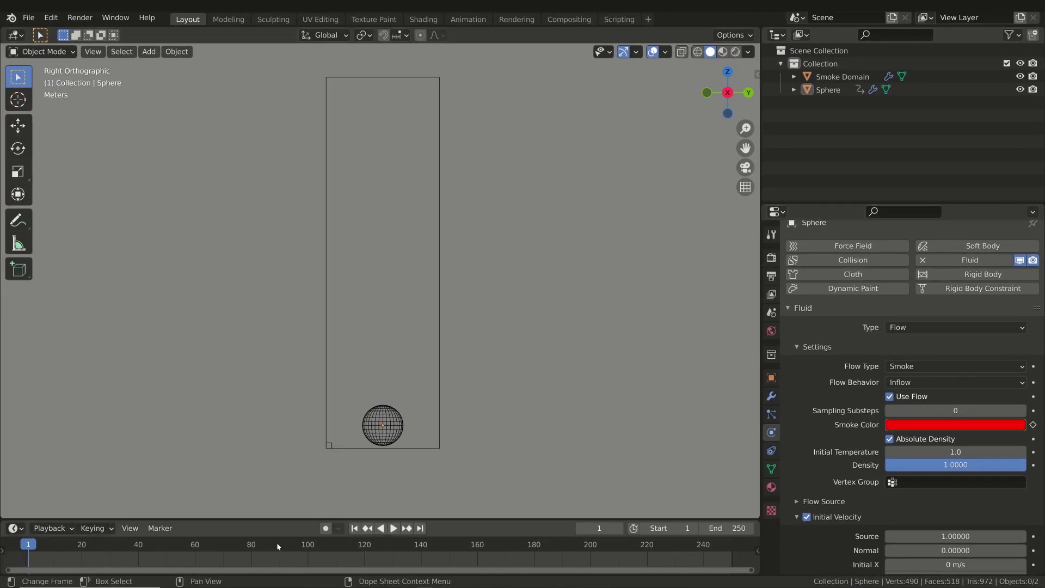
- Select the sphere to view its colour keyframes, then replay its red, green and blue plume from frame 1
{"action": "left_click", "coordinate": [395, 415]}
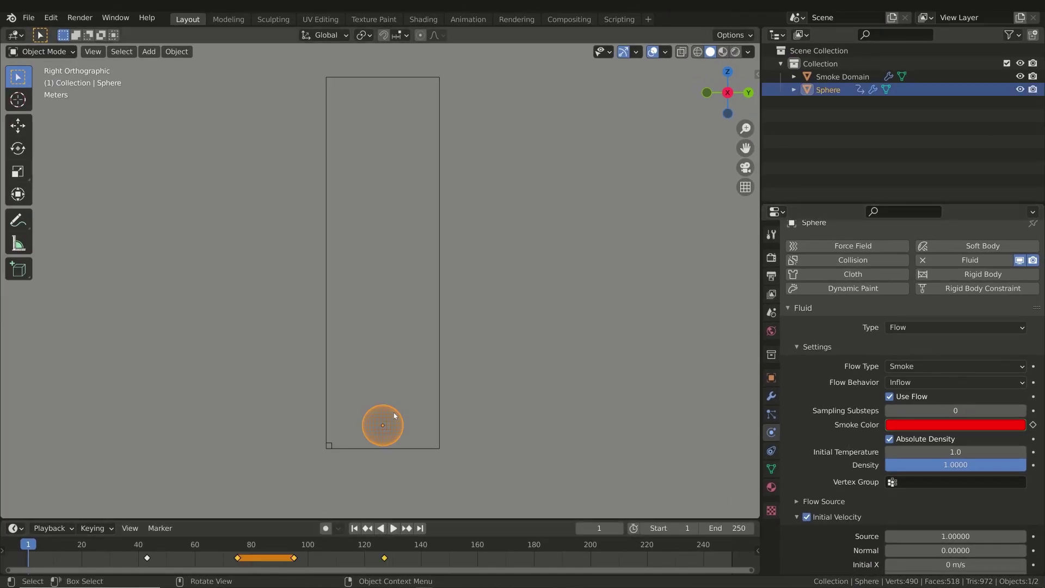
{"action": "key", "text": "space"}
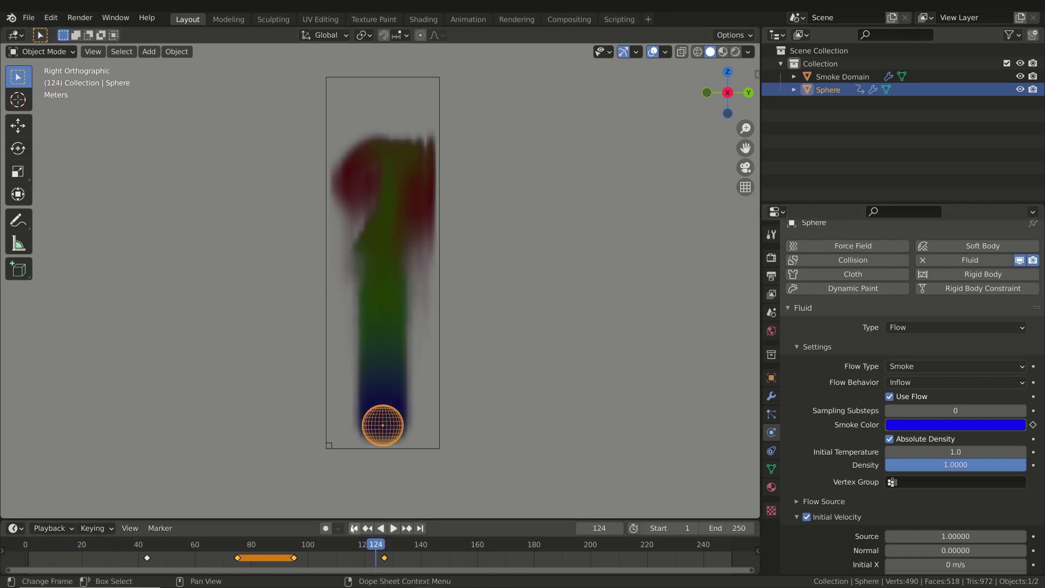
{"action": "key", "text": "shift+Left"}
{"action": "left_click", "coordinate": [191, 415]}
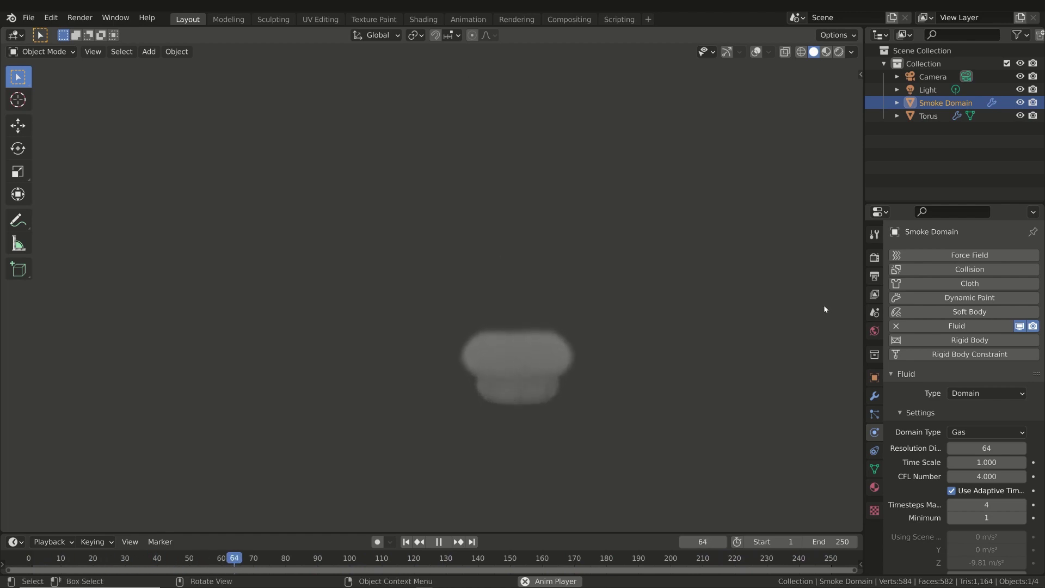
- Show overlays, stop the torus smoke at frame 84, and inspect the torus flow and domain settings
{"action": "key", "text": "shift+alt+z"}
{"action": "key", "text": "space"}
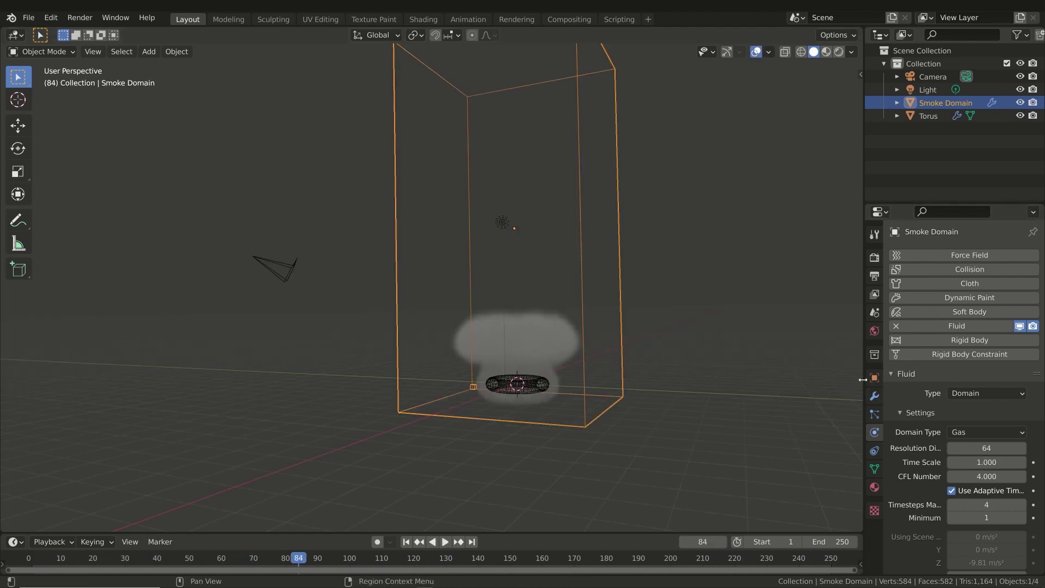
{"action": "left_click_drag", "start_coordinate": [863, 379], "coordinate": [817, 381]}
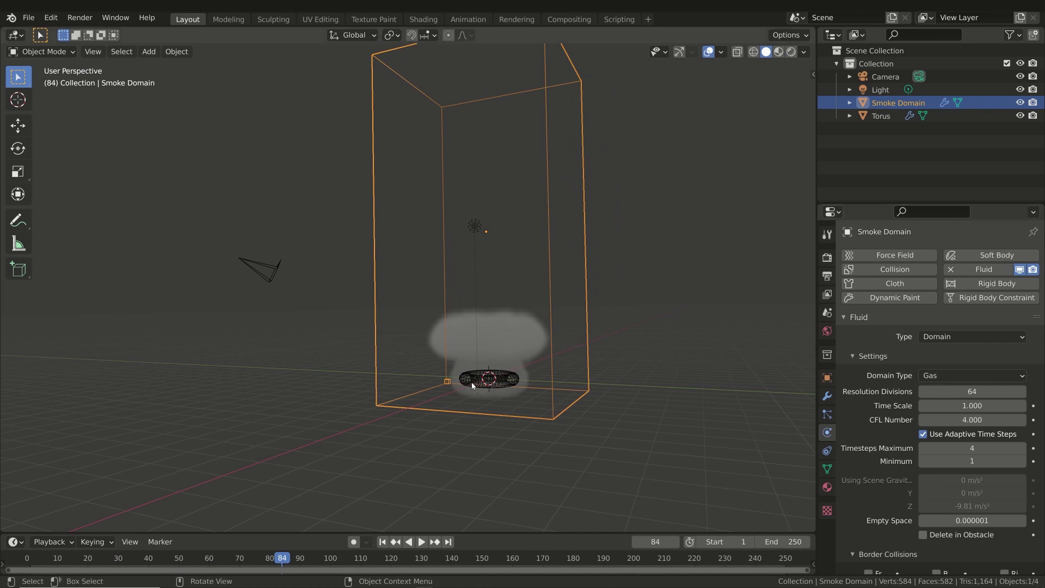
{"action": "left_click", "coordinate": [508, 379]}
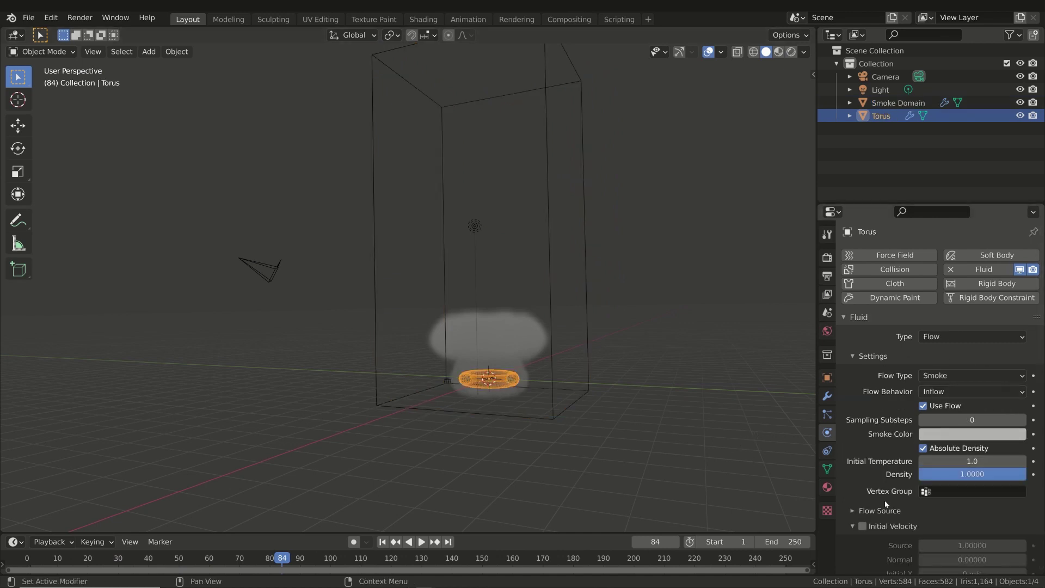
{"action": "left_click", "coordinate": [587, 323]}
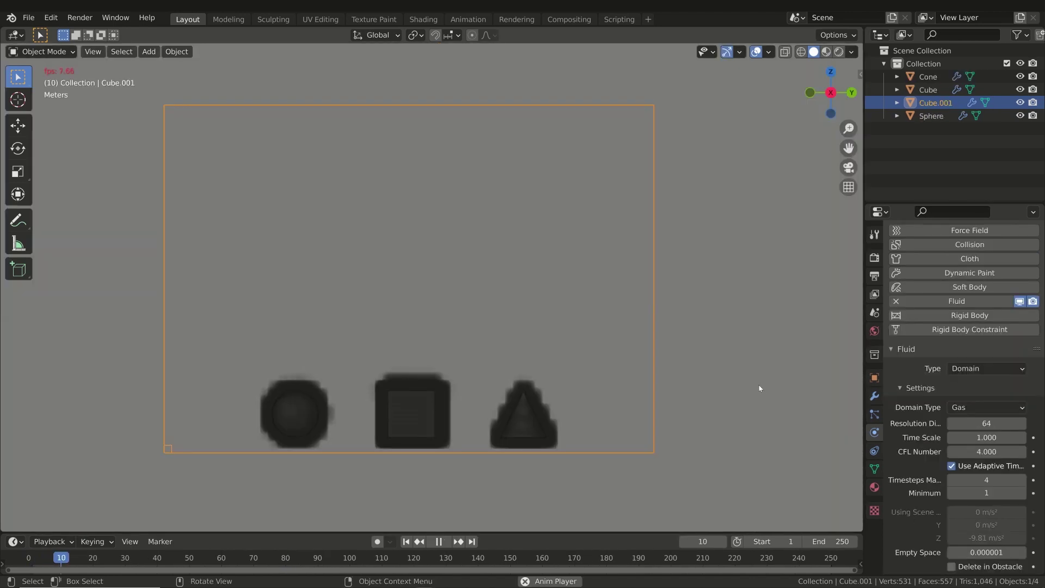
- Stop at frame 181, set Cube.001's Vorticity to 1, and replay the smoke from frame 1
{"action": "left_click", "coordinate": [759, 388]}
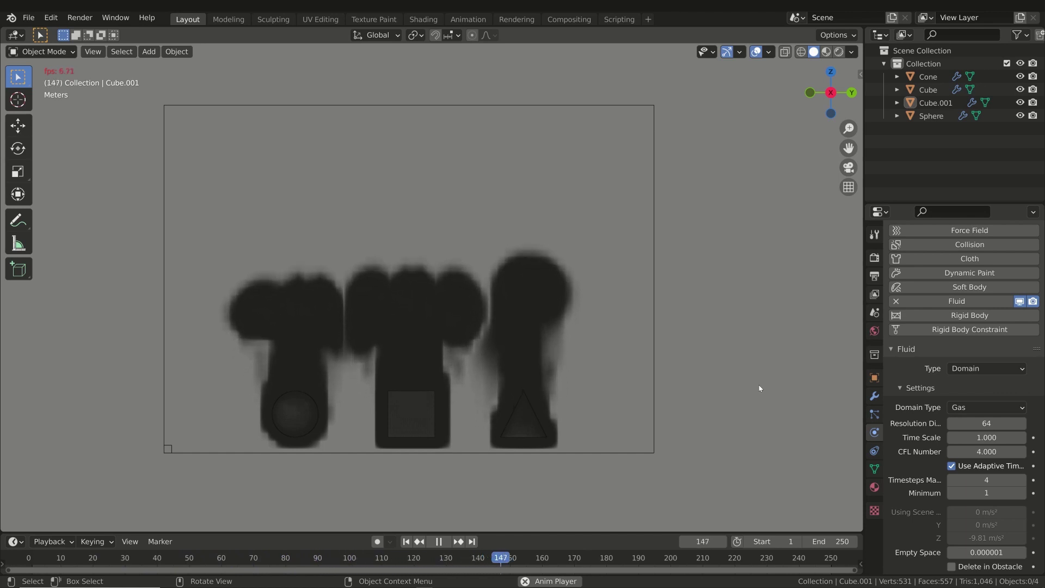
{"action": "key", "text": "space"}
{"action": "left_click", "coordinate": [655, 276]}
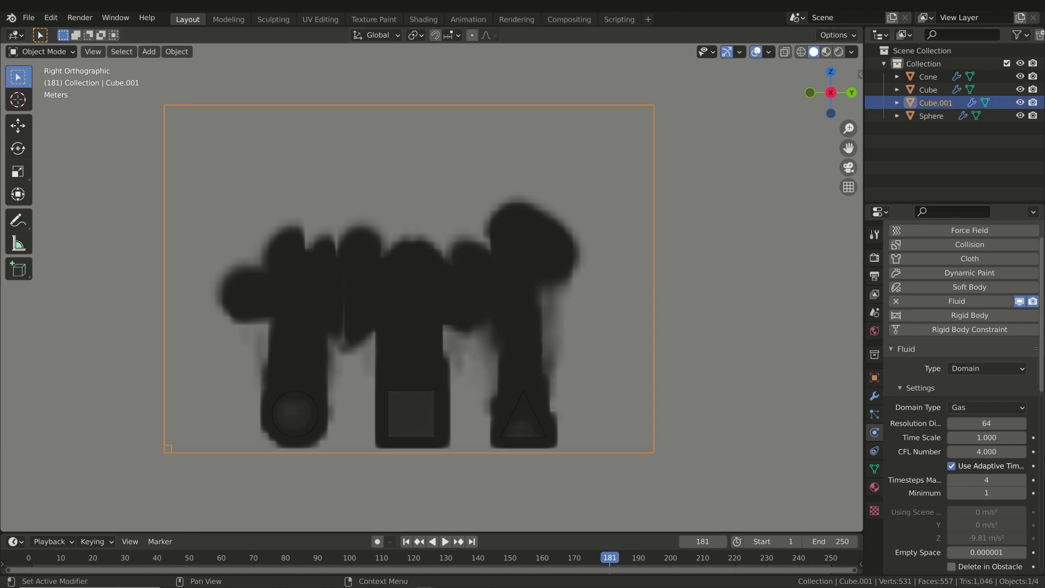
{"action": "scroll", "coordinate": [1038, 377], "scroll_direction": "down", "scroll_amount": 10}
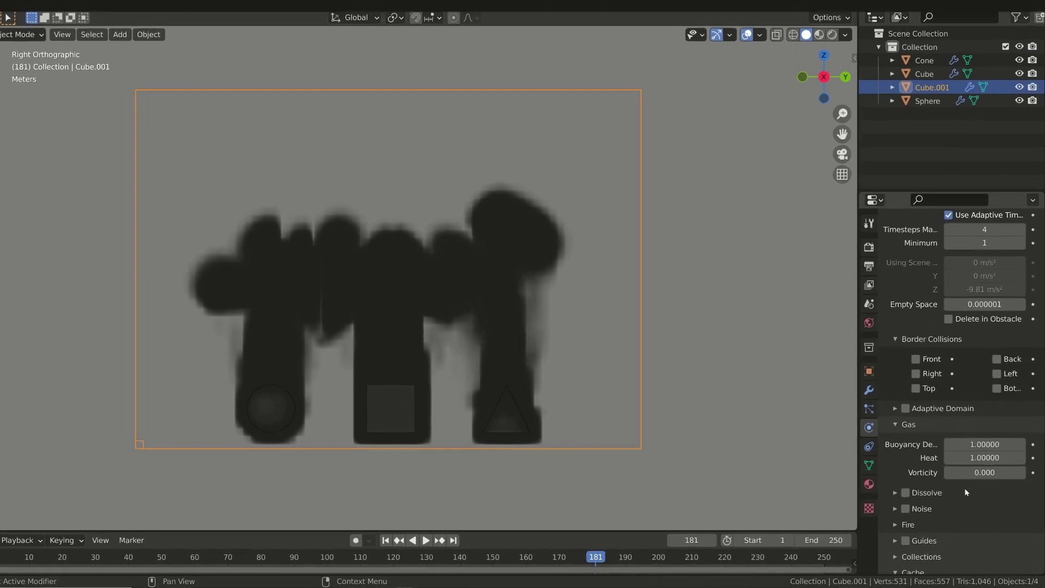
{"action": "left_click", "coordinate": [982, 472]}
{"action": "type", "text": "0.0"}
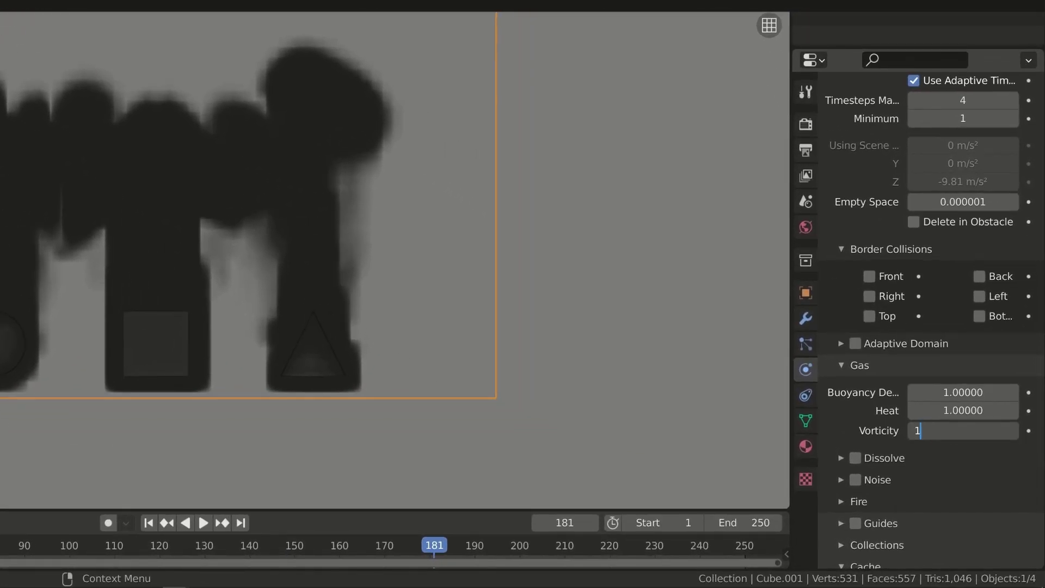
{"action": "key", "text": "Return"}
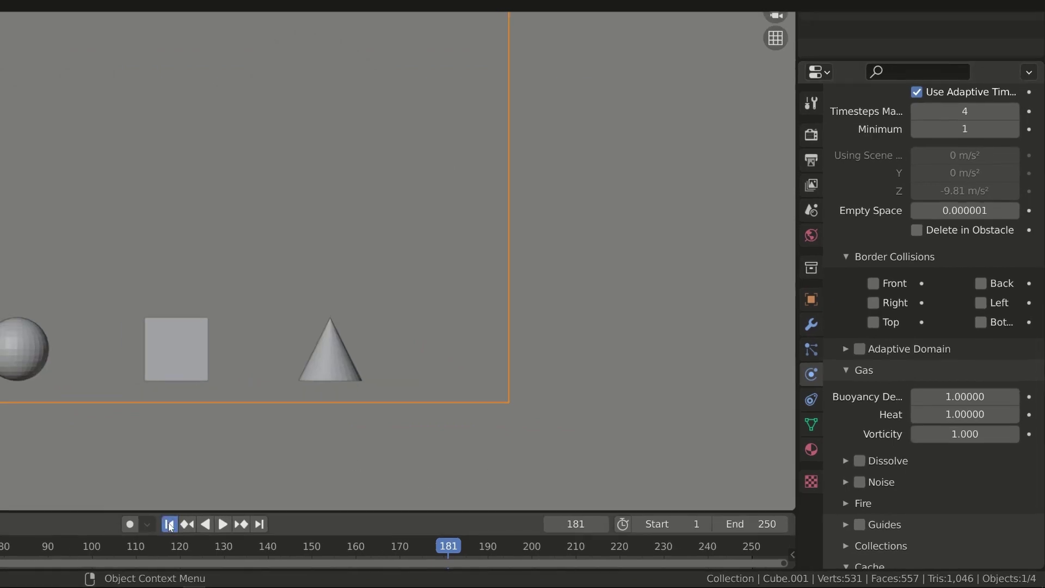
{"action": "left_click", "coordinate": [170, 524]}
{"action": "key", "text": "space"}
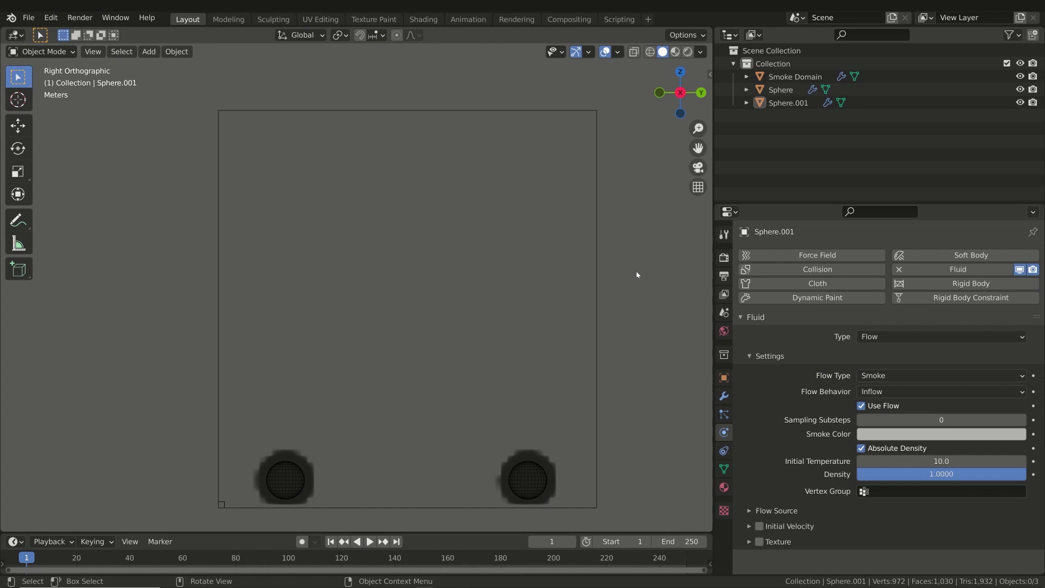
- Check the Initial Temperature of the left sphere and Sphere.001 (10.0)
{"action": "left_click", "coordinate": [286, 475]}
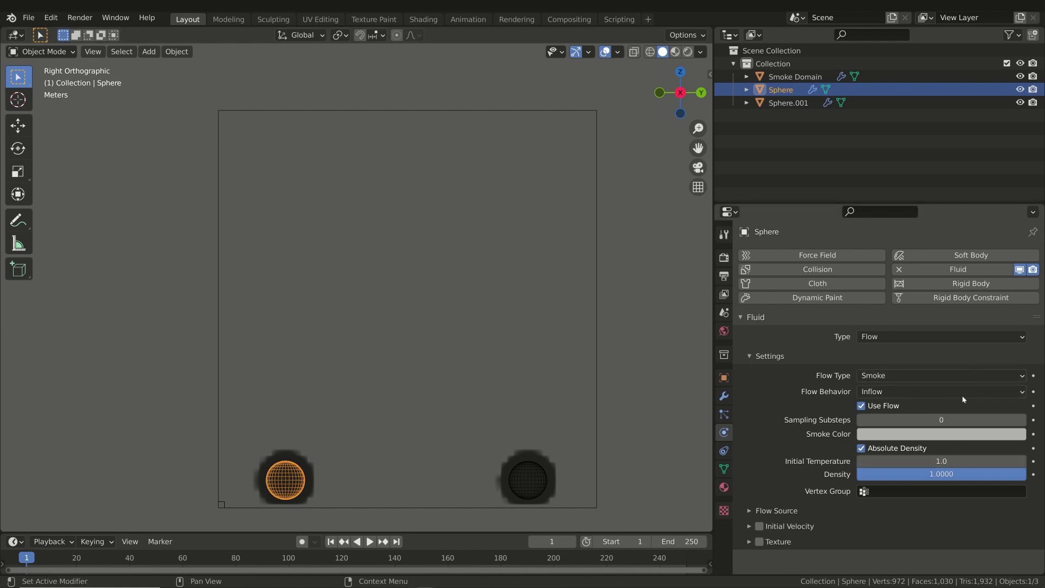
{"action": "left_click", "coordinate": [532, 475]}
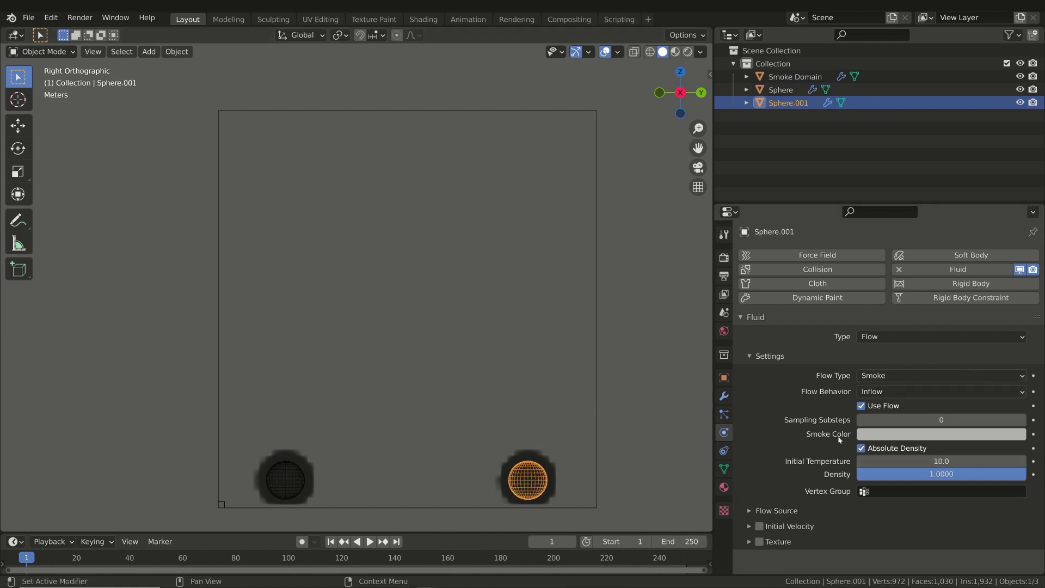
{"action": "left_click", "coordinate": [288, 475]}
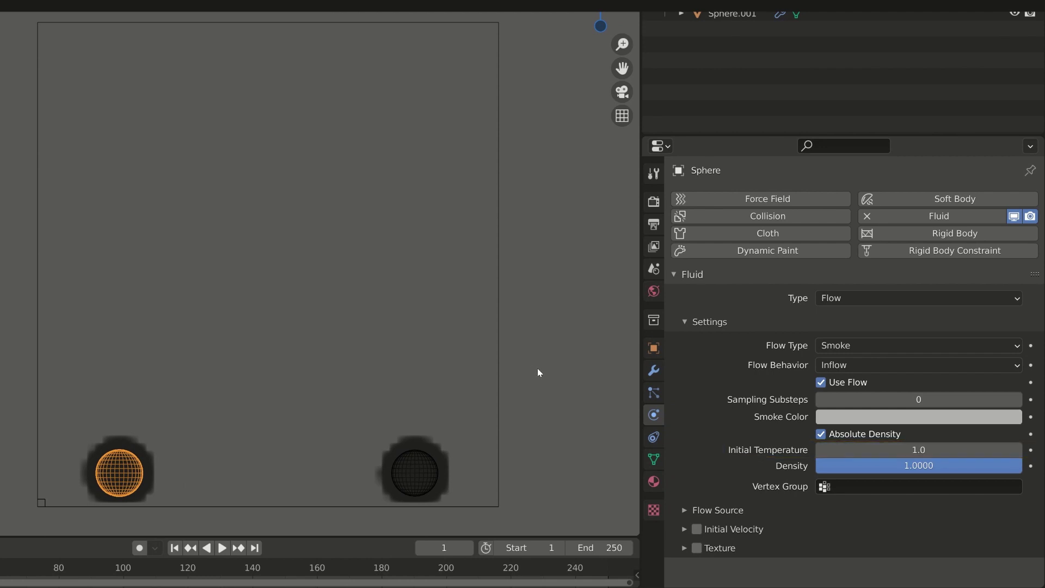
- Play the simulation and compare both spheres' plumes, then deselect everything
{"action": "left_click", "coordinate": [537, 369]}
{"action": "key", "text": "space"}
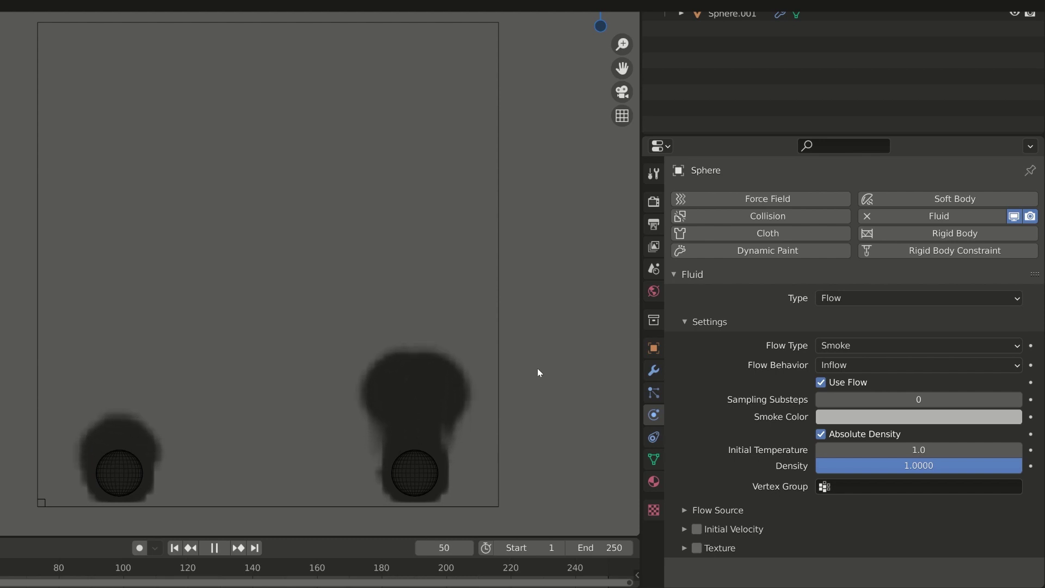
{"action": "left_click", "coordinate": [426, 466]}
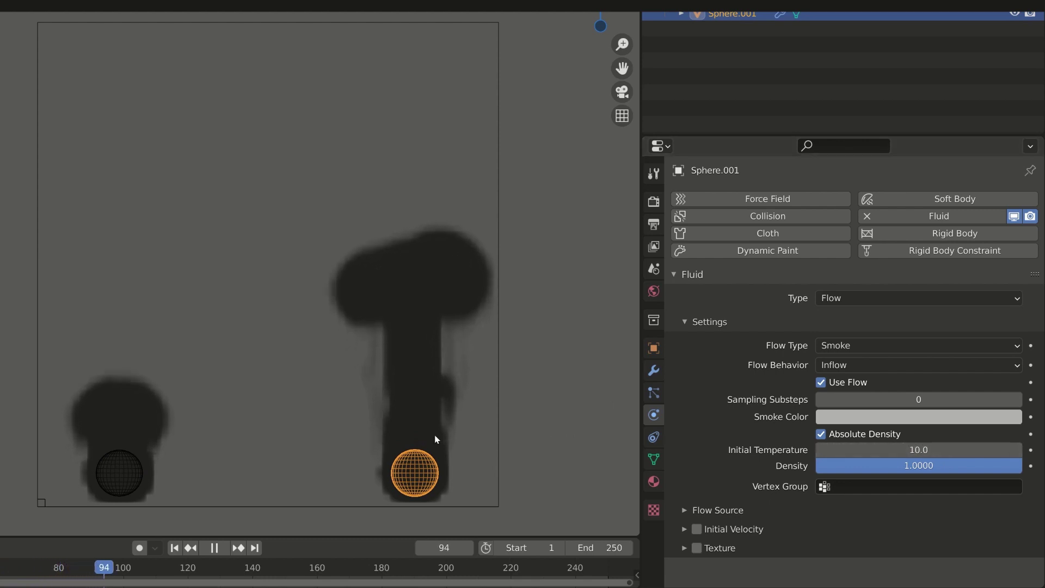
{"action": "left_click", "coordinate": [121, 472]}
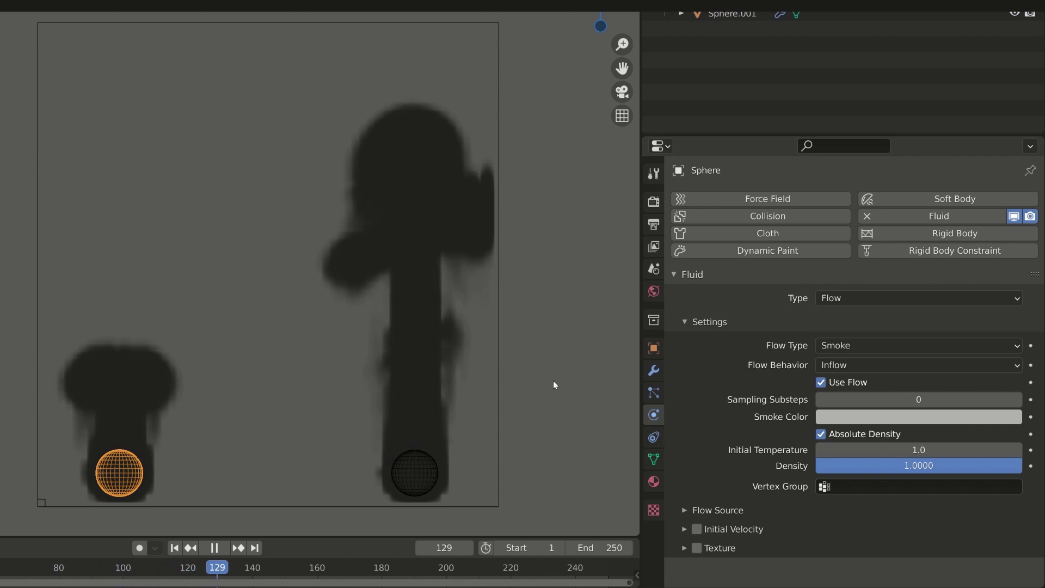
{"action": "key", "text": "alt+a"}
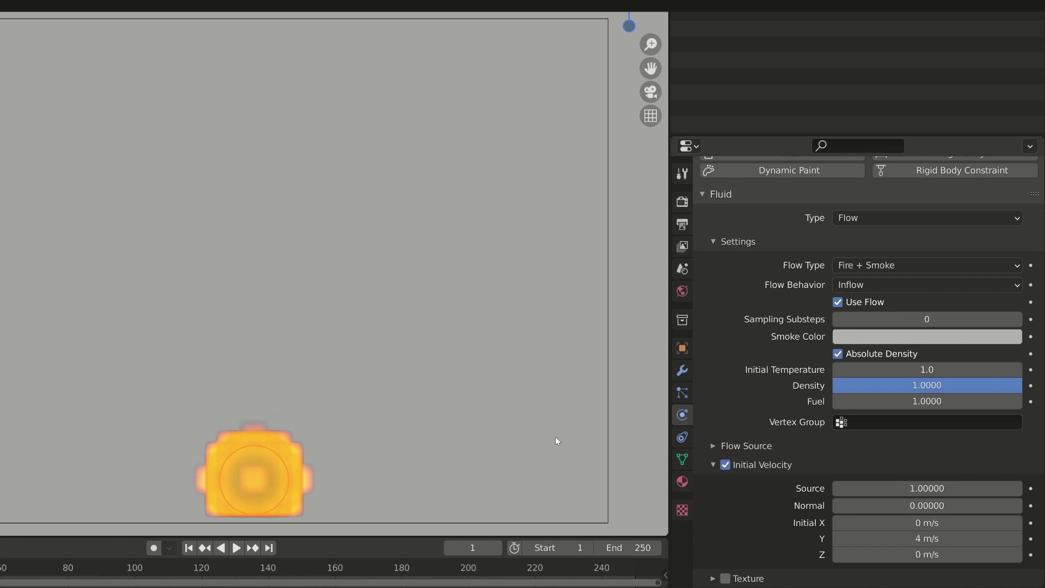
- Play the Fire + Smoke emitter's simulation
{"action": "key", "text": "space"}
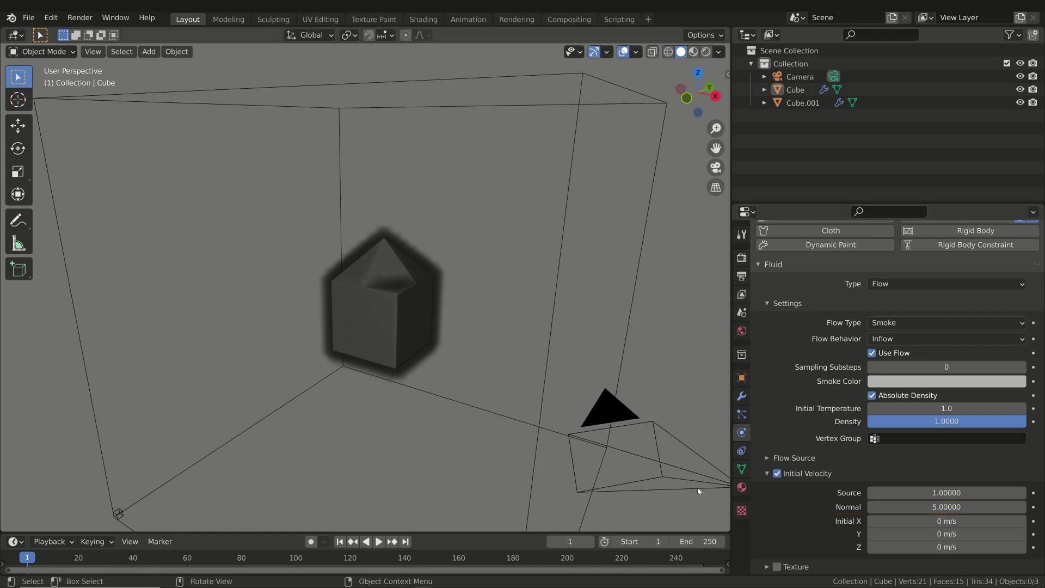
- Play the cube's inflow smoke while orbiting around it, then stop at the first frame
{"action": "key", "text": "space"}
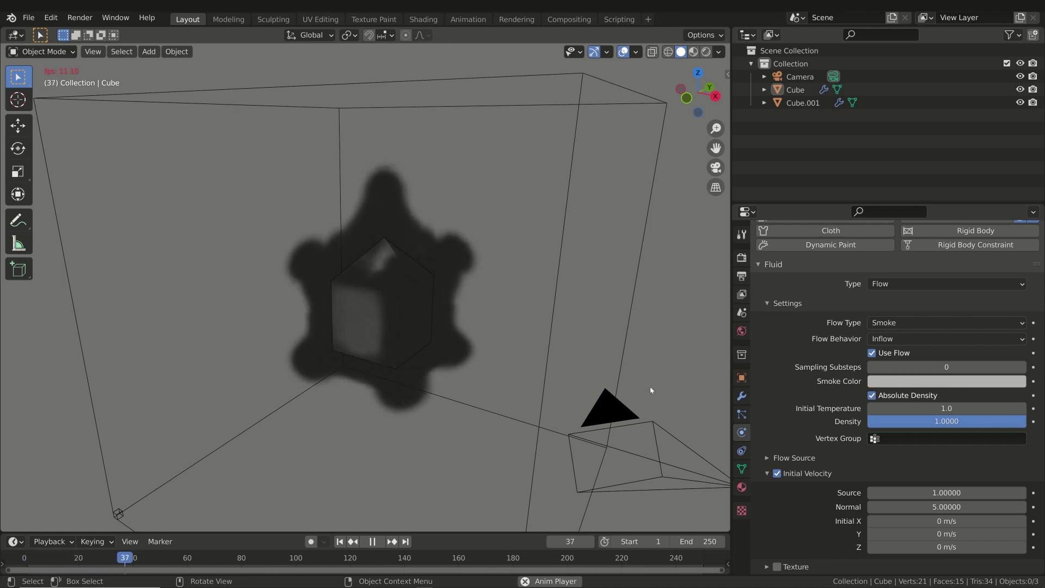
{"action": "middle_click_drag", "start_coordinate": [418, 324], "coordinate": [460, 281]}
{"action": "key", "text": "Escape"}
- Enter Edit Mode on the cube, adjust viewport overlays, and replay the smoke while orbiting closer
{"action": "key", "text": "Tab"}
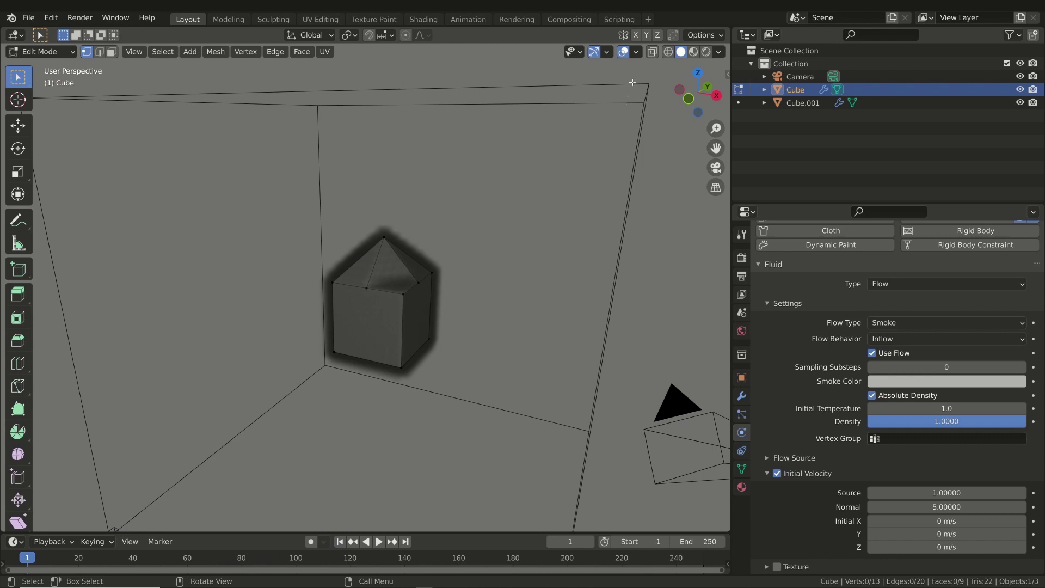
{"action": "left_click", "coordinate": [636, 52]}
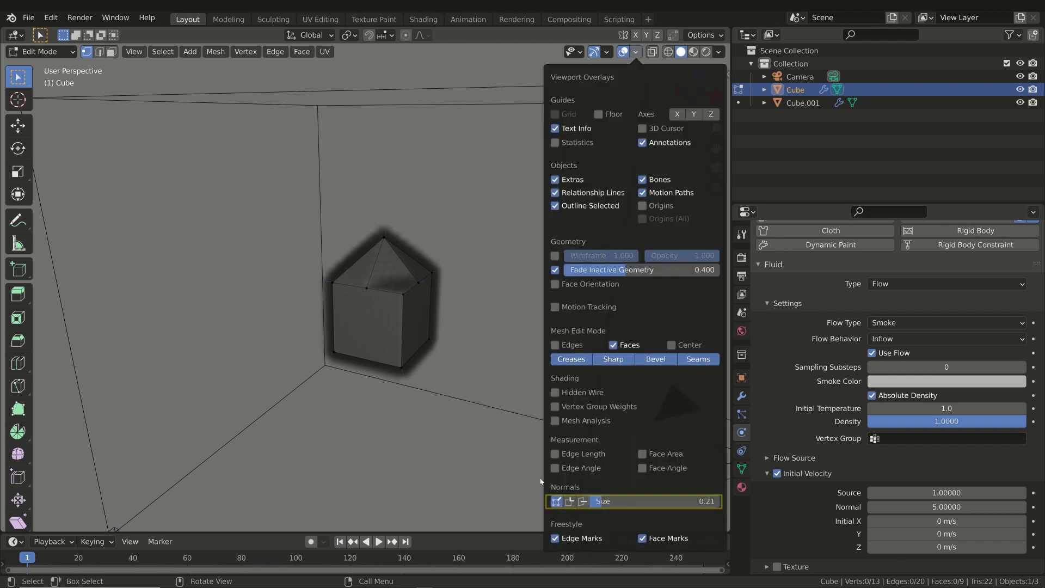
{"action": "middle_click_drag", "start_coordinate": [413, 291], "coordinate": [516, 289]}
{"action": "scroll", "coordinate": [405, 292], "scroll_direction": "up", "scroll_amount": 3}
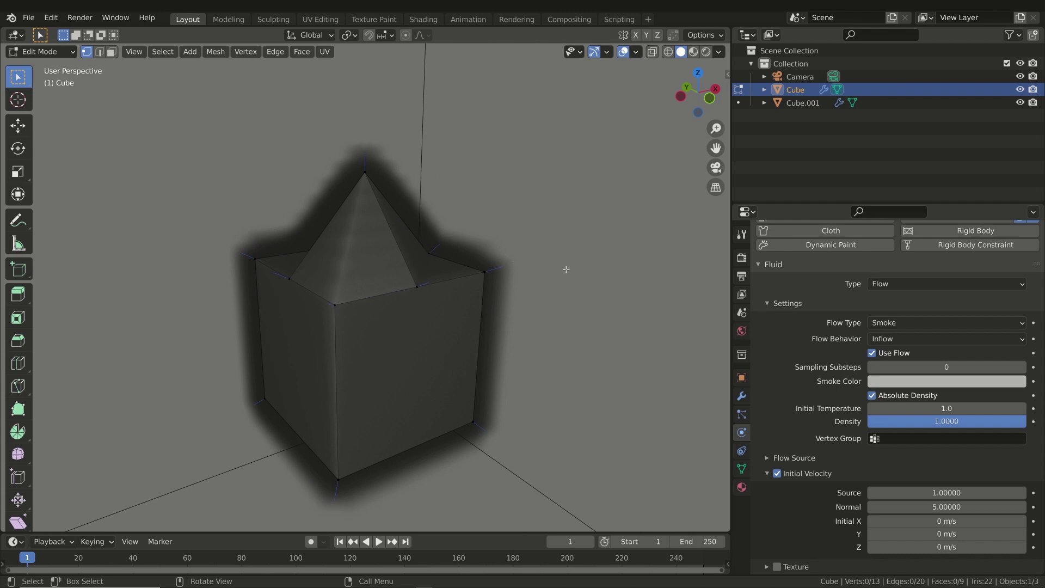
{"action": "key", "text": "space"}
{"action": "middle_click_drag", "start_coordinate": [566, 269], "coordinate": [435, 227]}
{"action": "scroll", "coordinate": [440, 272], "scroll_direction": "down", "scroll_amount": 5}
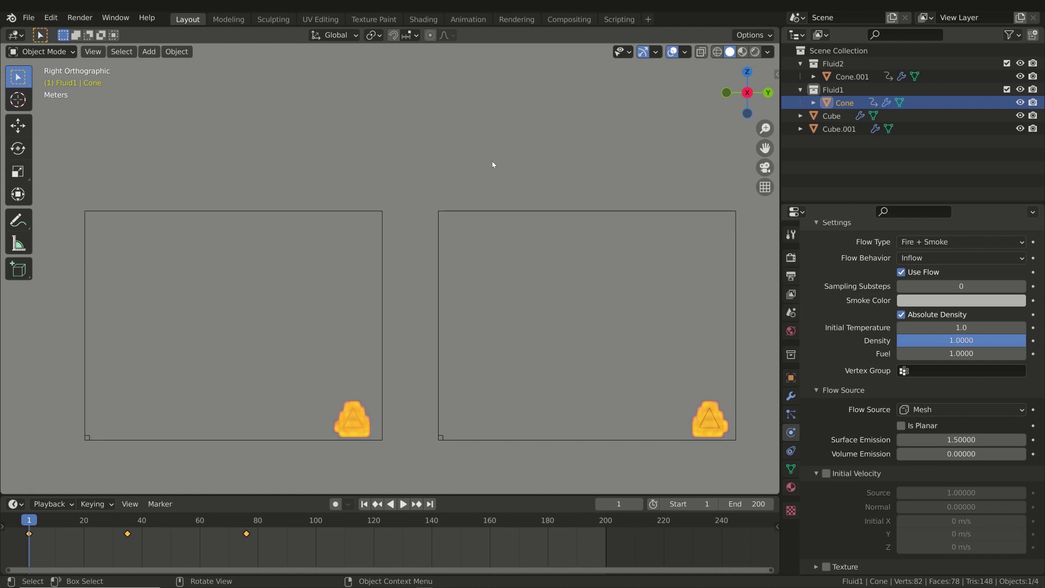
{"action": "left_click", "coordinate": [715, 420]}
{"action": "left_click_drag", "start_coordinate": [895, 493], "coordinate": [925, 493]}
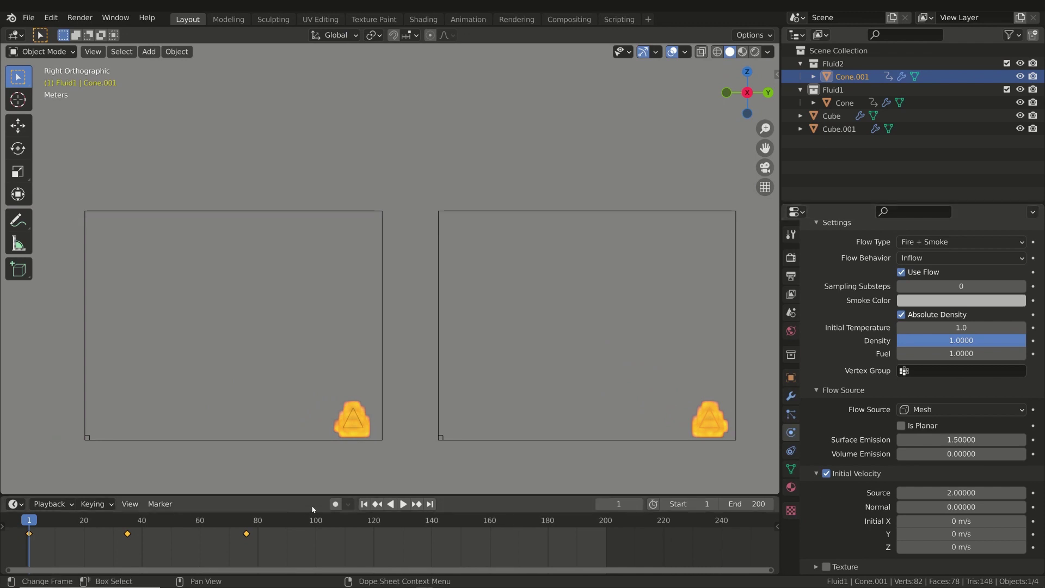
{"action": "key", "text": "space"}
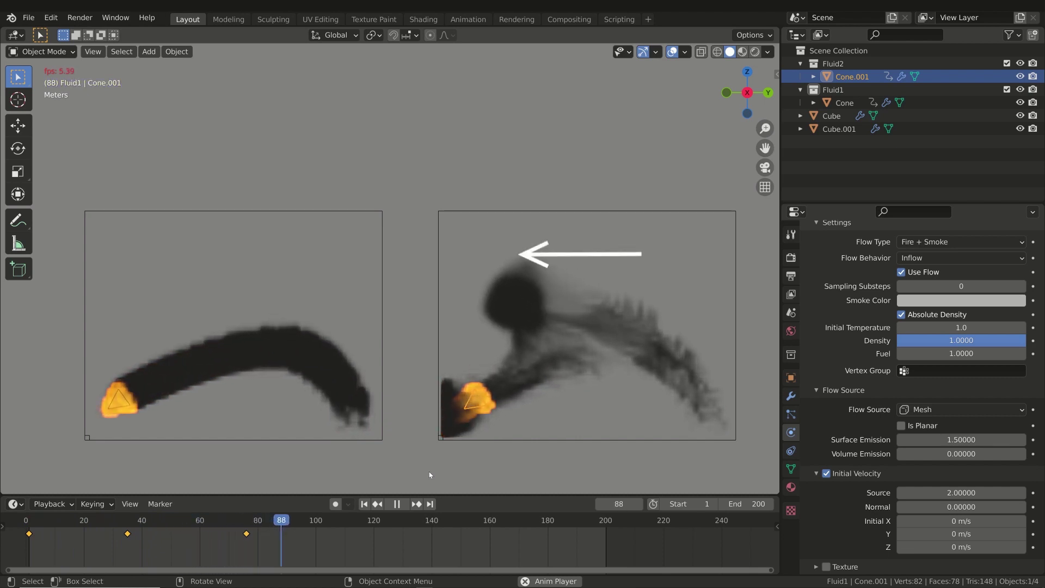
{"action": "left_click", "coordinate": [430, 474]}
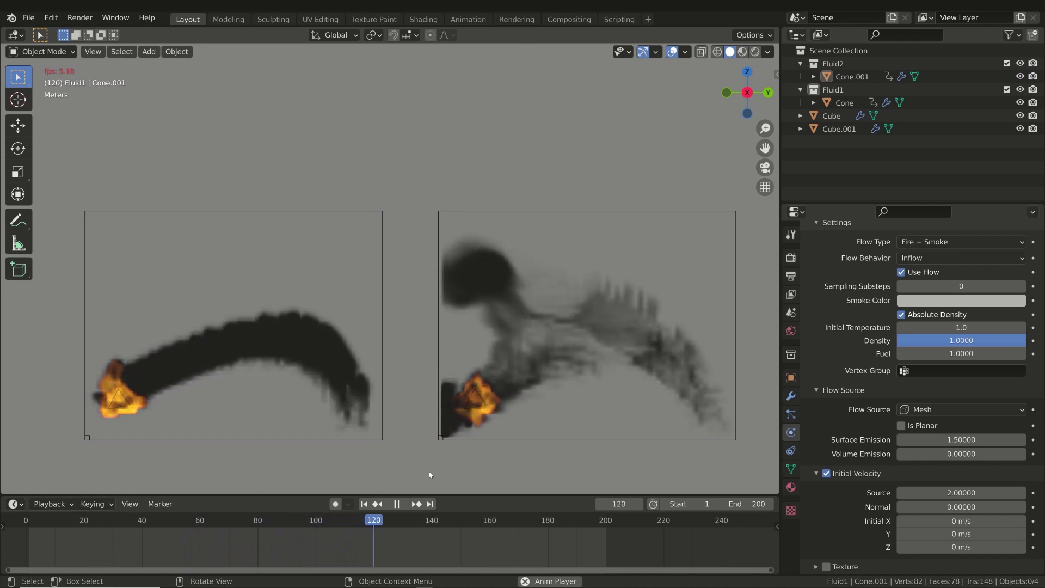
{"action": "left_click", "coordinate": [364, 504]}
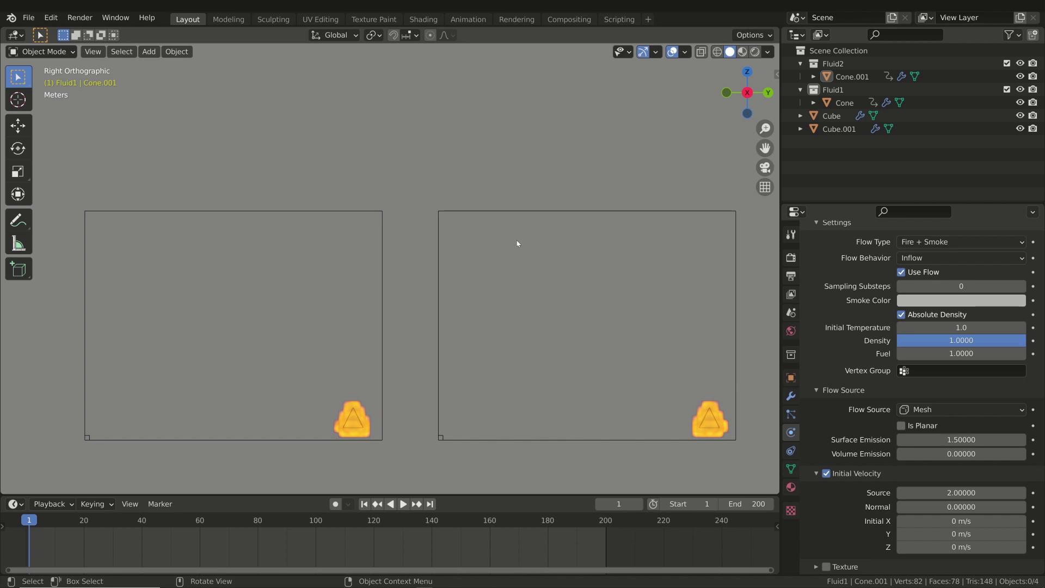
- Inspect the left cone domain's Collections and Cache settings, then select the right domain
{"action": "left_click", "coordinate": [381, 220]}
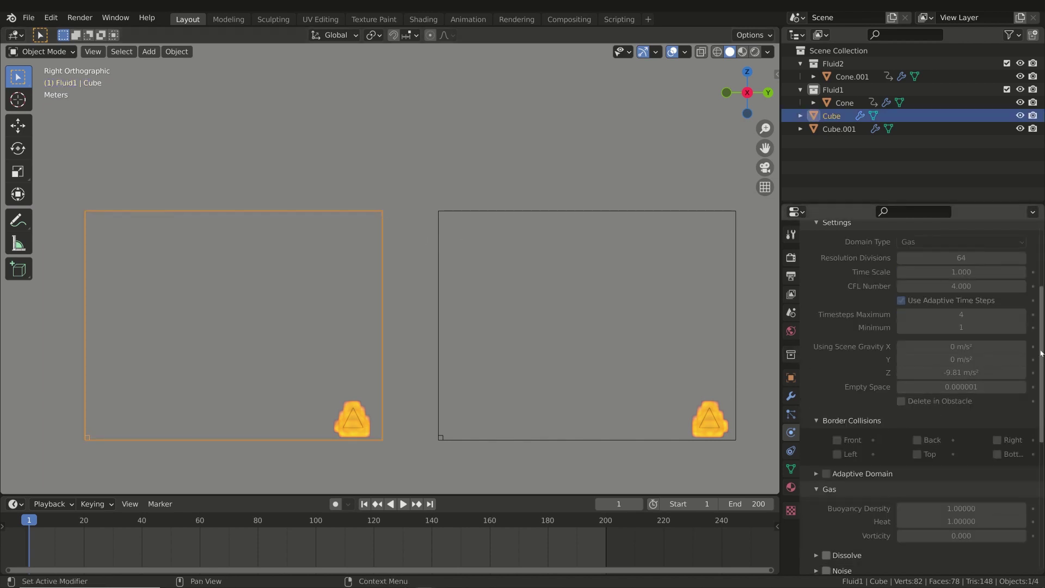
{"action": "scroll", "coordinate": [919, 398], "scroll_direction": "down", "scroll_amount": 10}
{"action": "scroll", "coordinate": [920, 381], "scroll_direction": "down", "scroll_amount": 1}
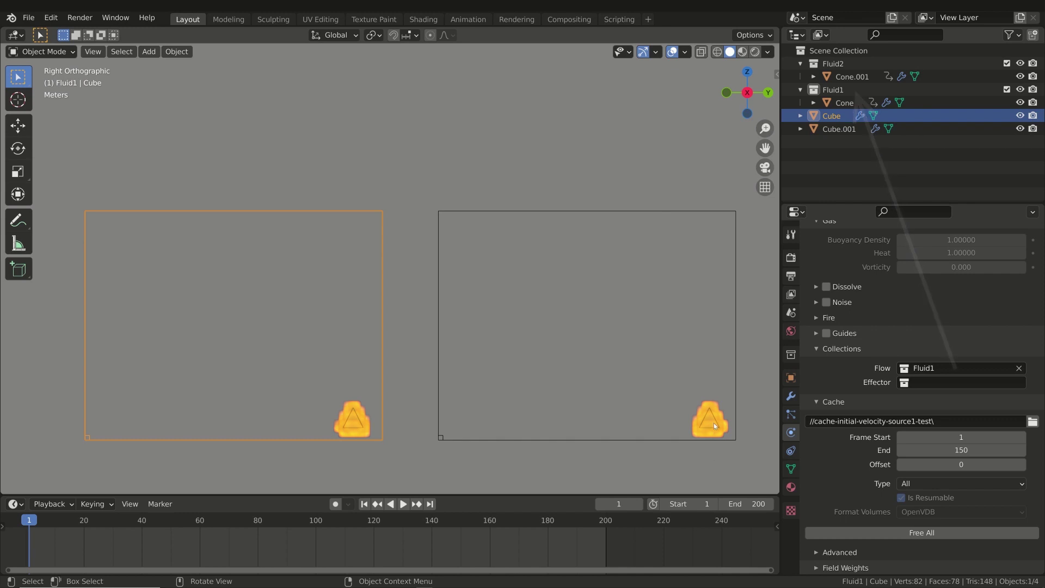
{"action": "left_click", "coordinate": [737, 396]}
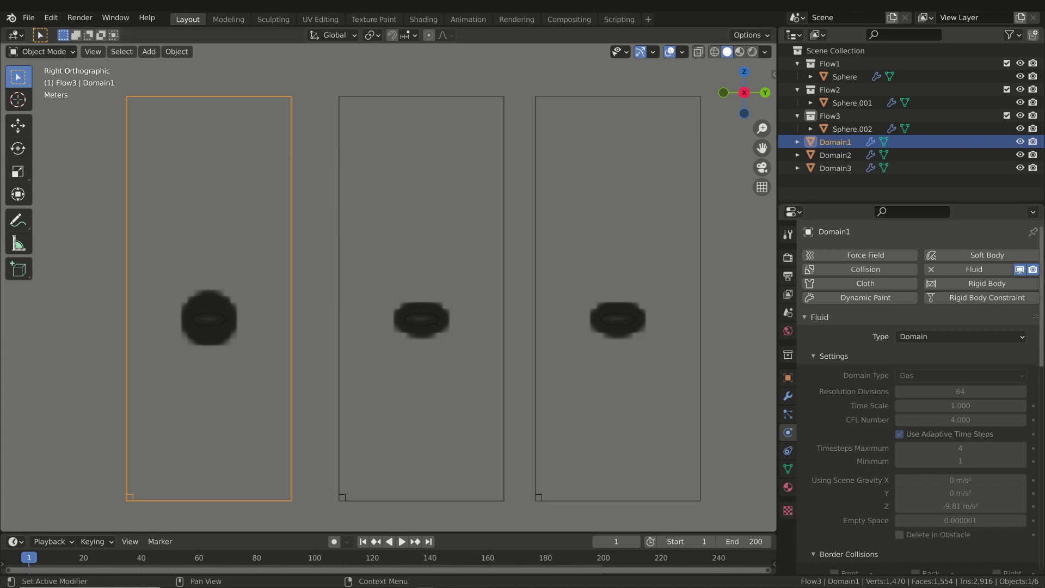
- Compare the cache settings of the middle, right and left smoke domains
{"action": "left_click_drag", "start_coordinate": [1042, 241], "coordinate": [1042, 346]}
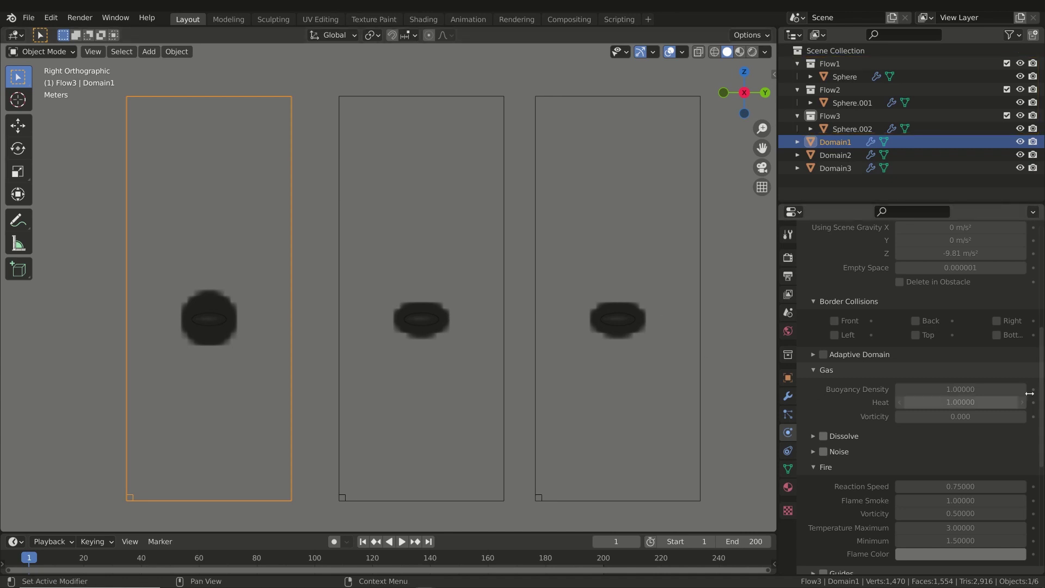
{"action": "scroll", "coordinate": [920, 397], "scroll_direction": "down", "scroll_amount": 3}
{"action": "scroll", "coordinate": [880, 417], "scroll_direction": "down", "scroll_amount": 7}
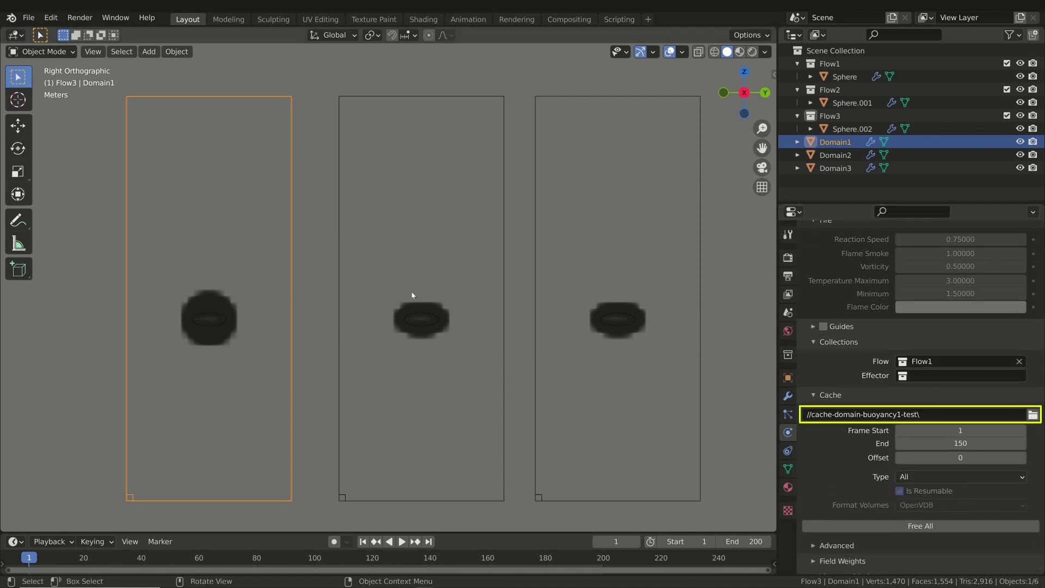
{"action": "left_click", "coordinate": [504, 268]}
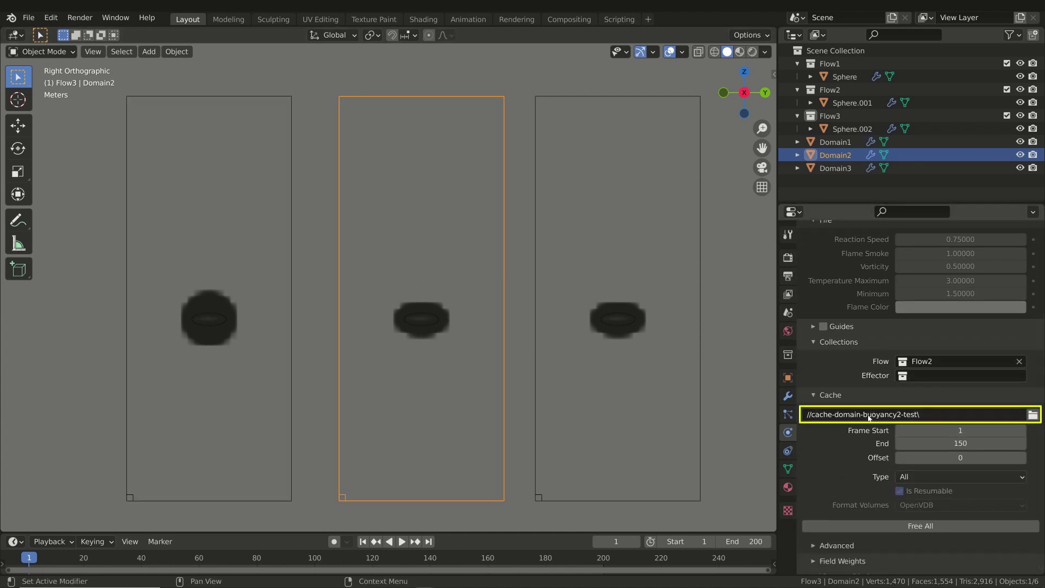
{"action": "left_click", "coordinate": [701, 343]}
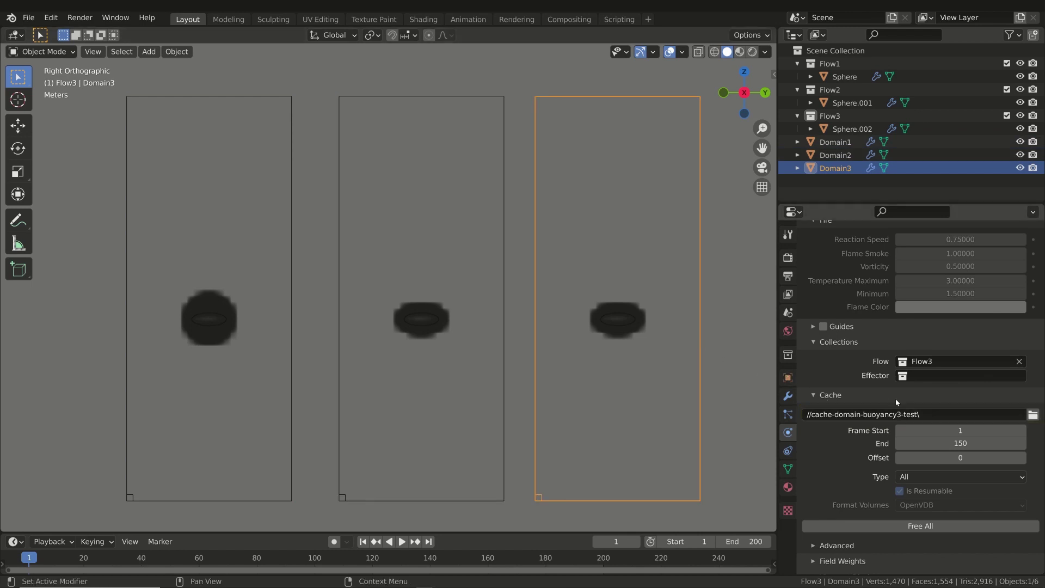
{"action": "left_click", "coordinate": [291, 271]}
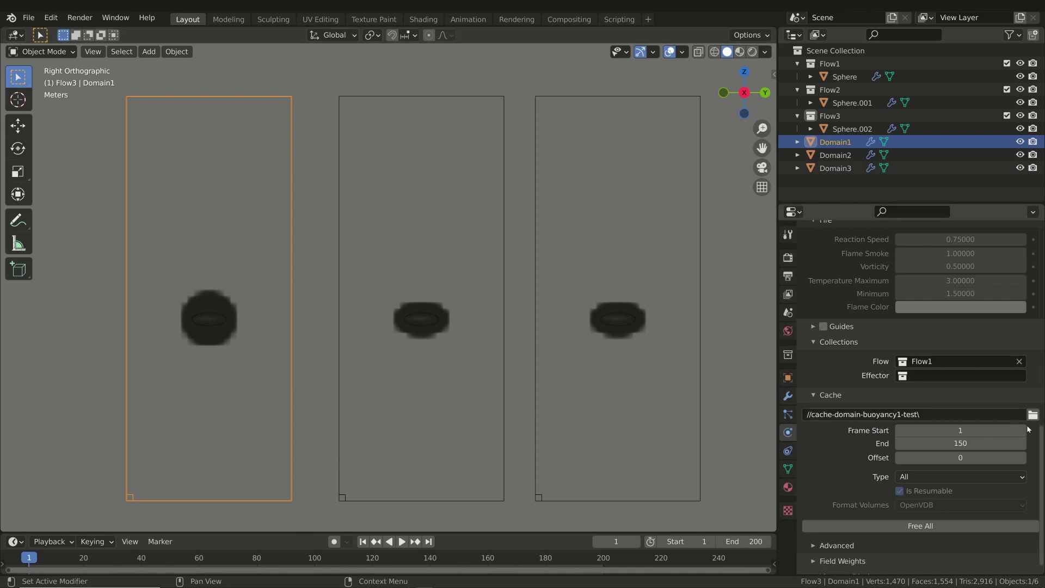
- Play the smoke and compare Buoyancy Density across the domains (1, 5, -5)
{"action": "scroll", "coordinate": [1040, 393], "scroll_direction": "up", "scroll_amount": 6}
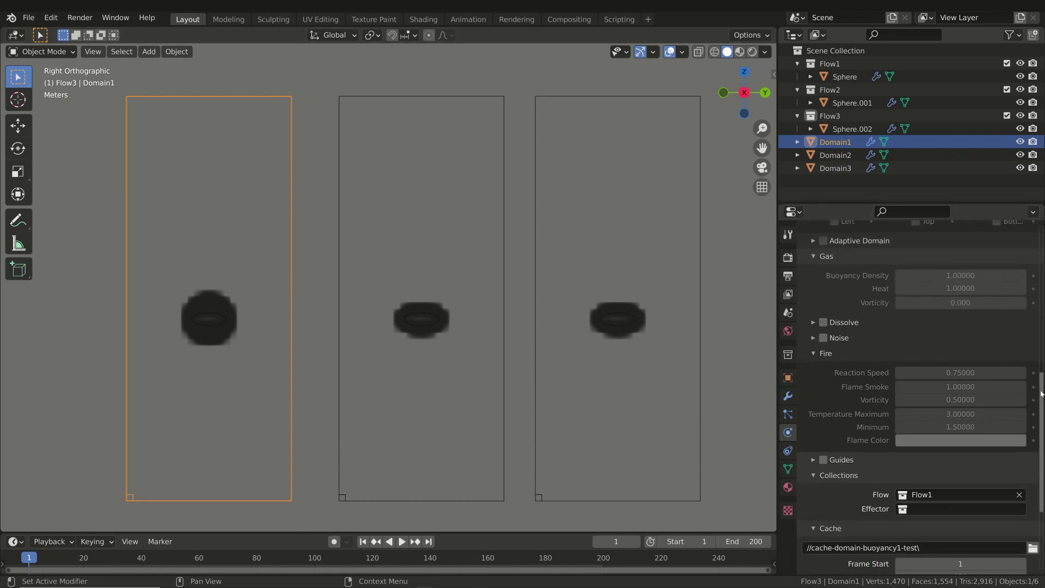
{"action": "scroll", "coordinate": [1023, 392], "scroll_direction": "up", "scroll_amount": 3}
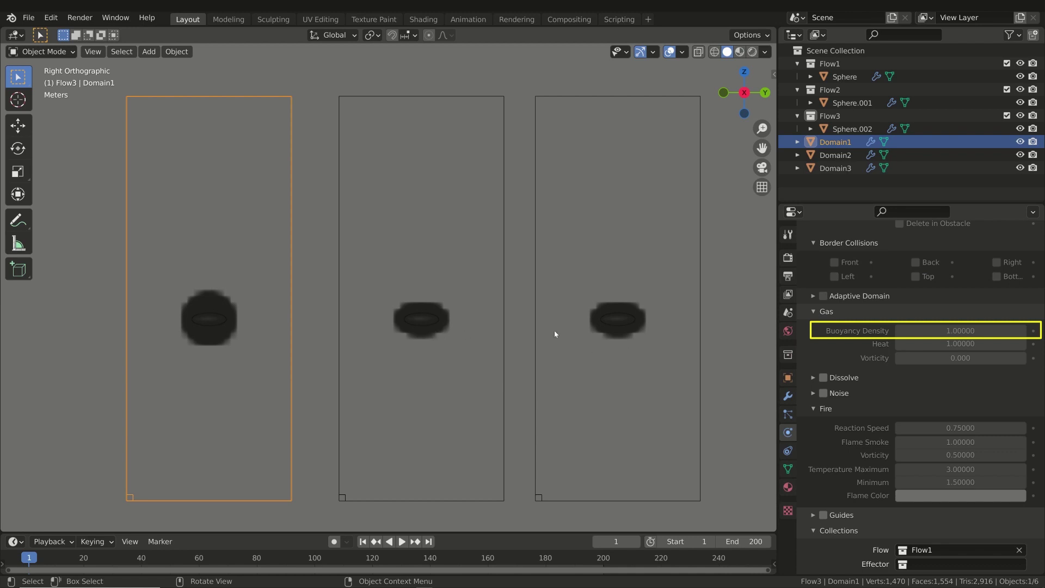
{"action": "left_click", "coordinate": [504, 281]}
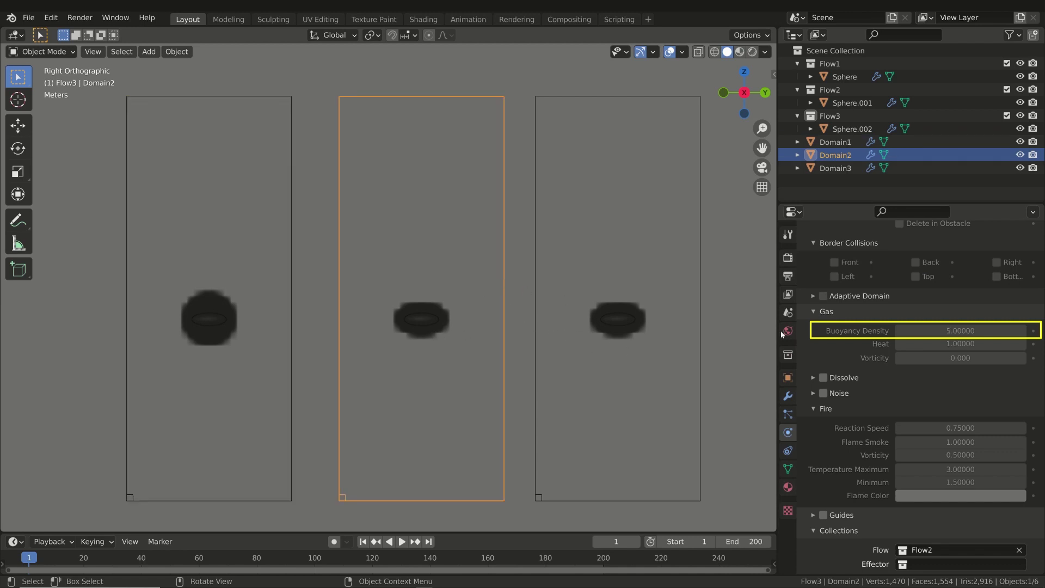
{"action": "key", "text": "space"}
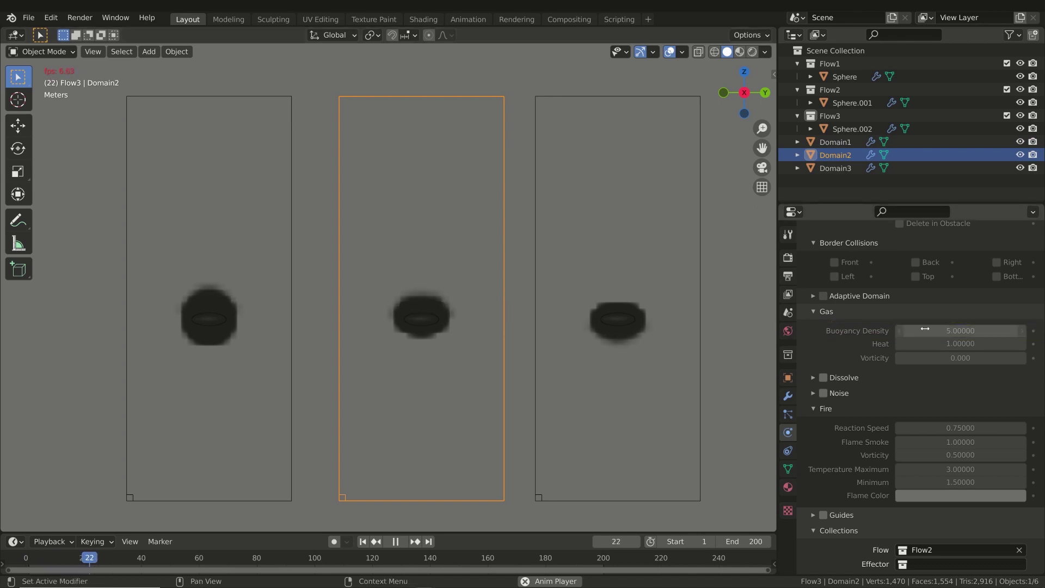
{"action": "left_click", "coordinate": [699, 331]}
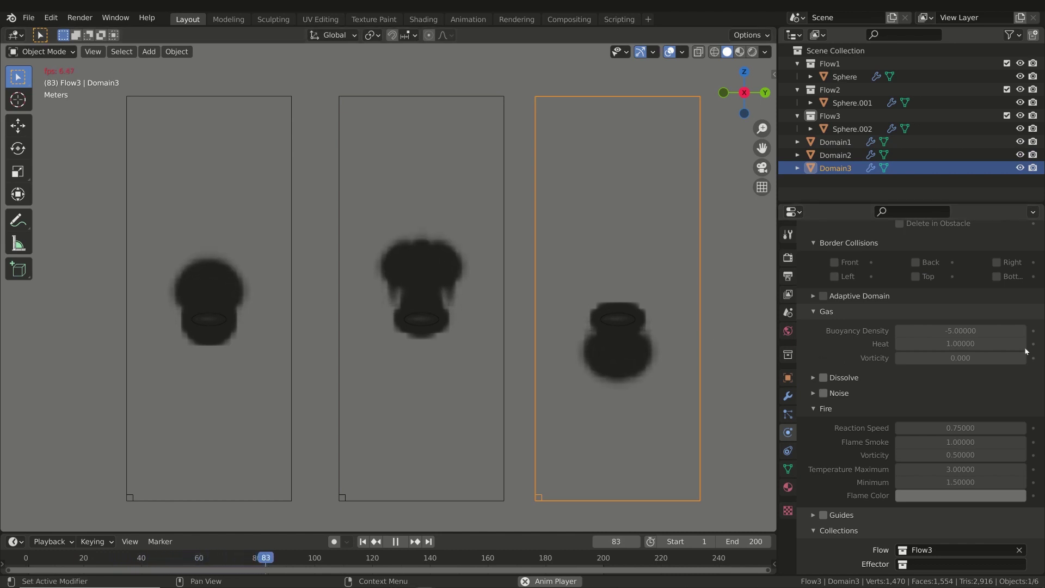
{"action": "left_click", "coordinate": [729, 309]}
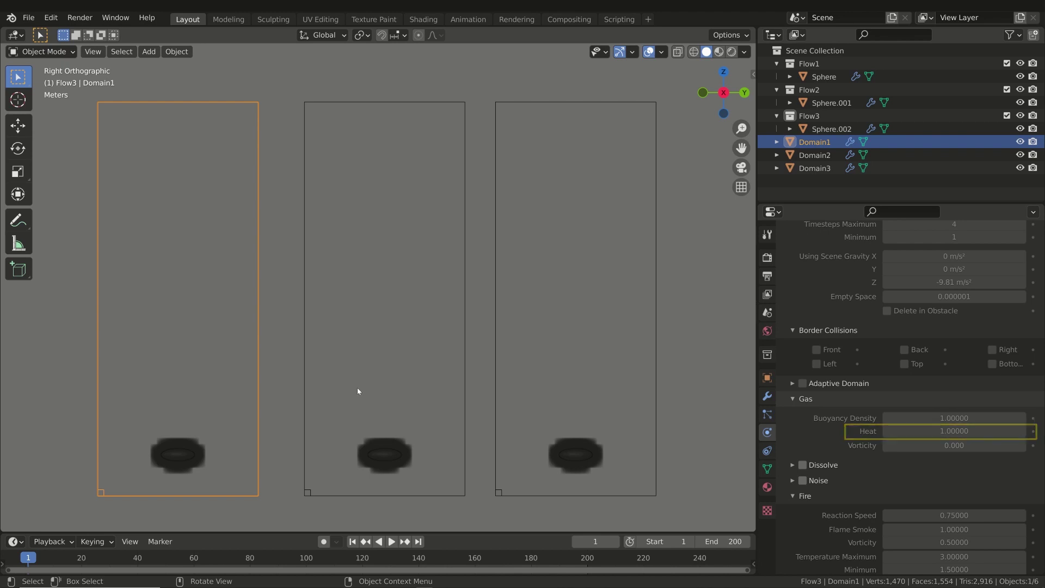
- Inspect the left domain's sphere emitter and the left smoke domain
{"action": "left_click", "coordinate": [175, 457]}
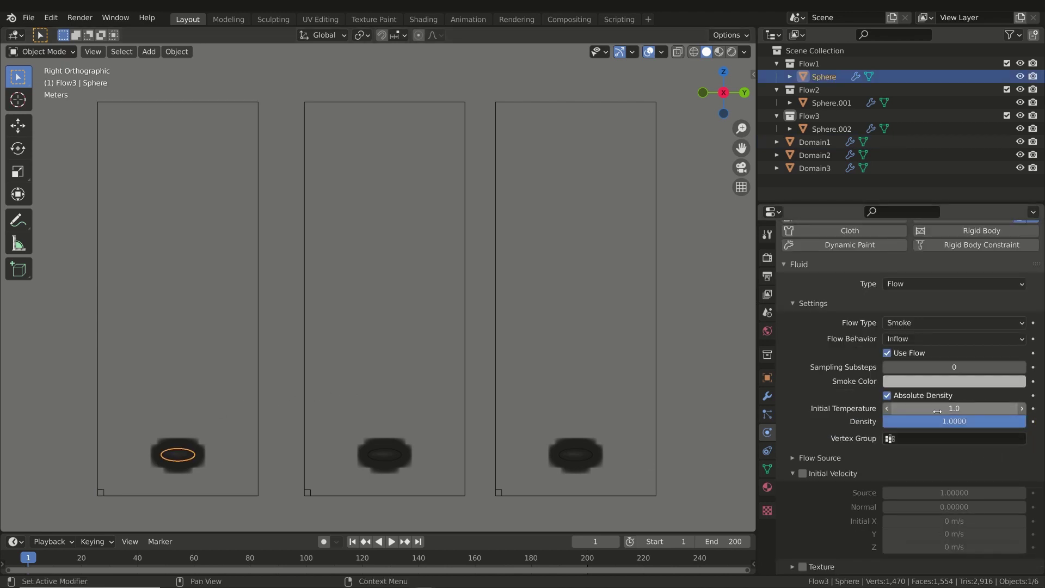
{"action": "left_click", "coordinate": [257, 270]}
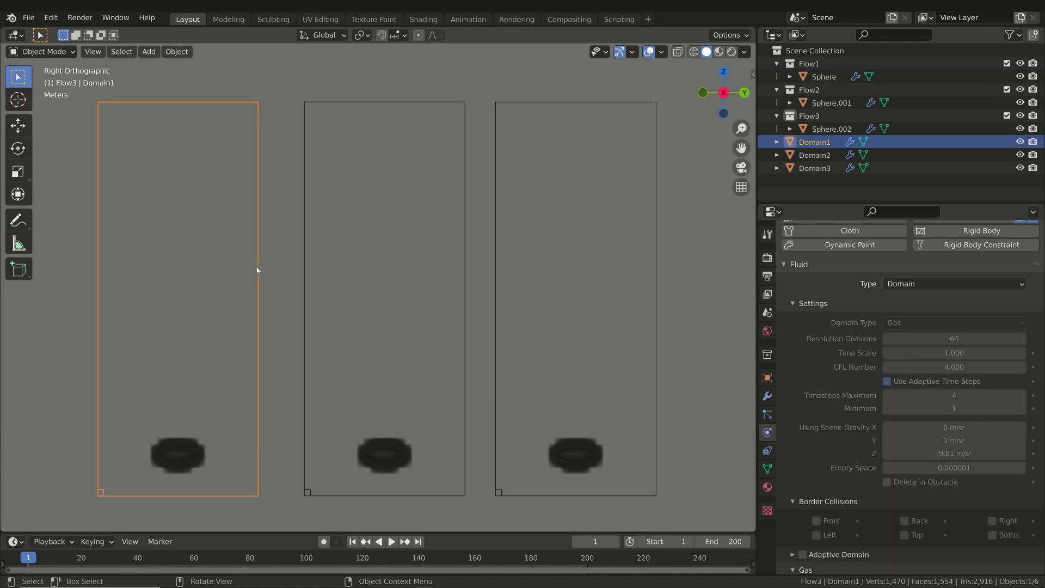
{"action": "left_click", "coordinate": [278, 281]}
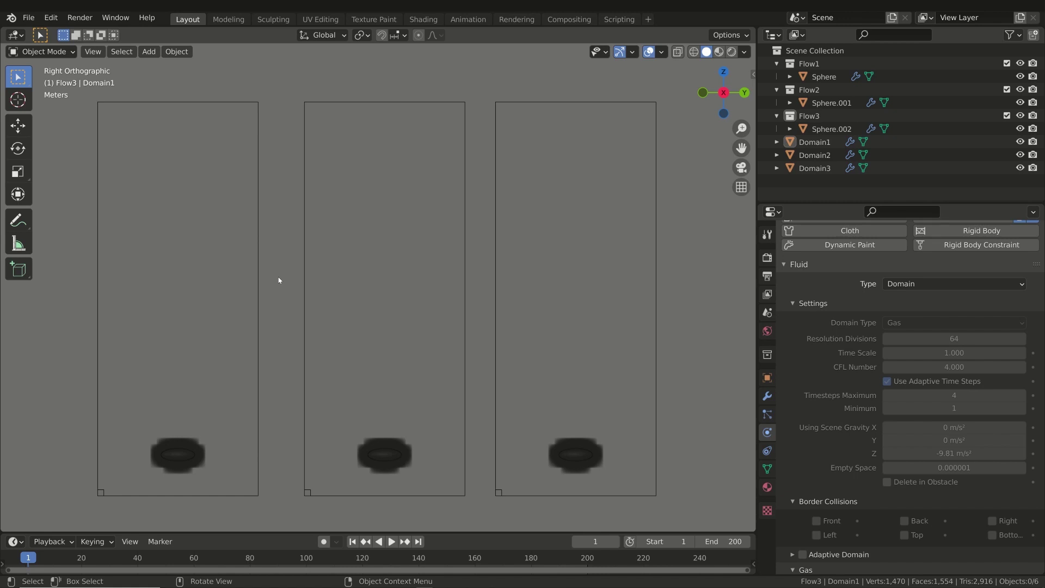
- Play the low-emitter simulation, checking the left, middle and right domains during playback
{"action": "key", "text": "space"}
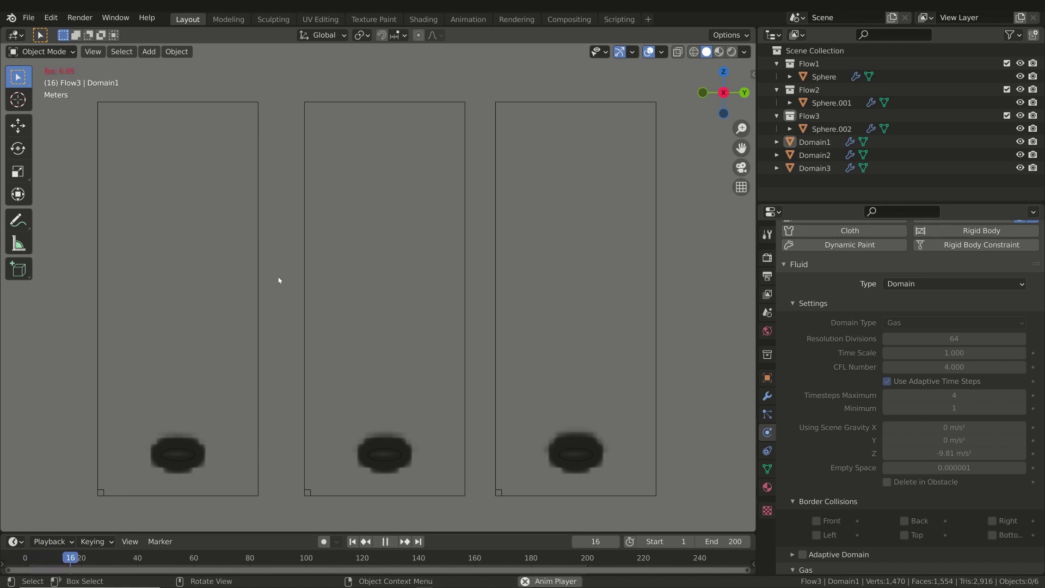
{"action": "left_click", "coordinate": [815, 142]}
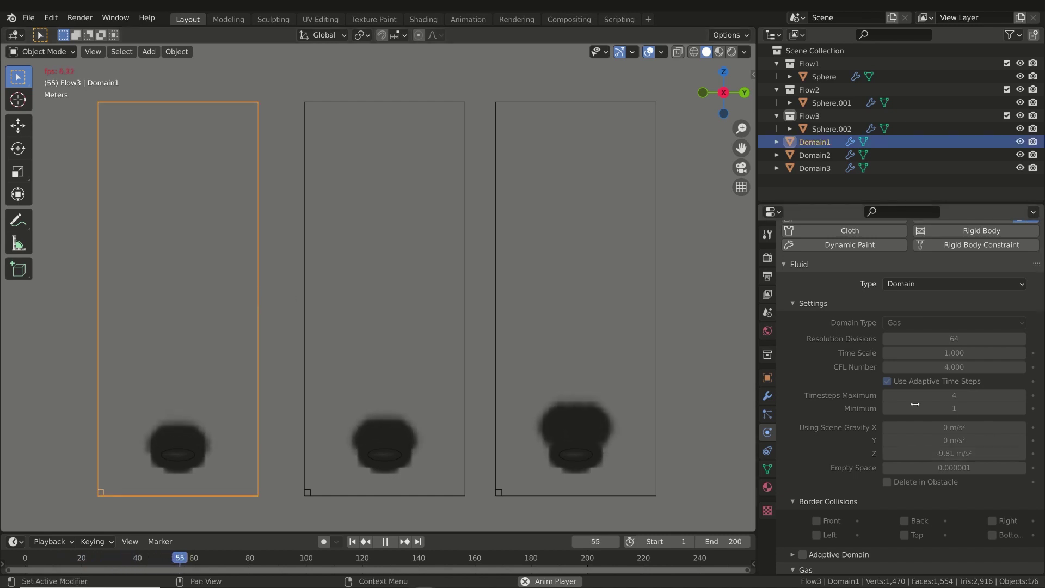
{"action": "scroll", "coordinate": [915, 403], "scroll_direction": "down", "scroll_amount": 5}
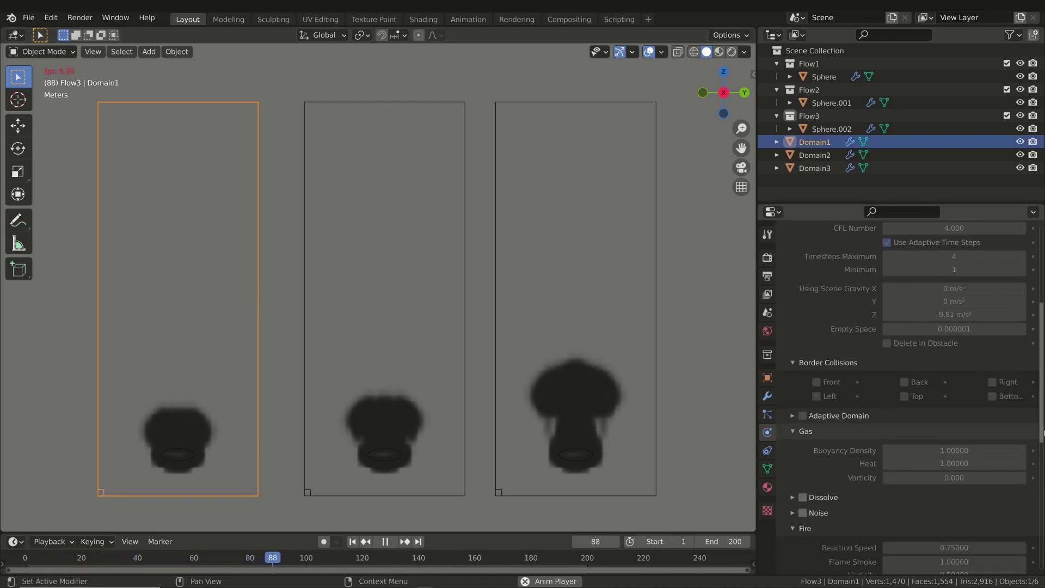
{"action": "left_click", "coordinate": [457, 374]}
{"action": "left_click", "coordinate": [657, 352]}
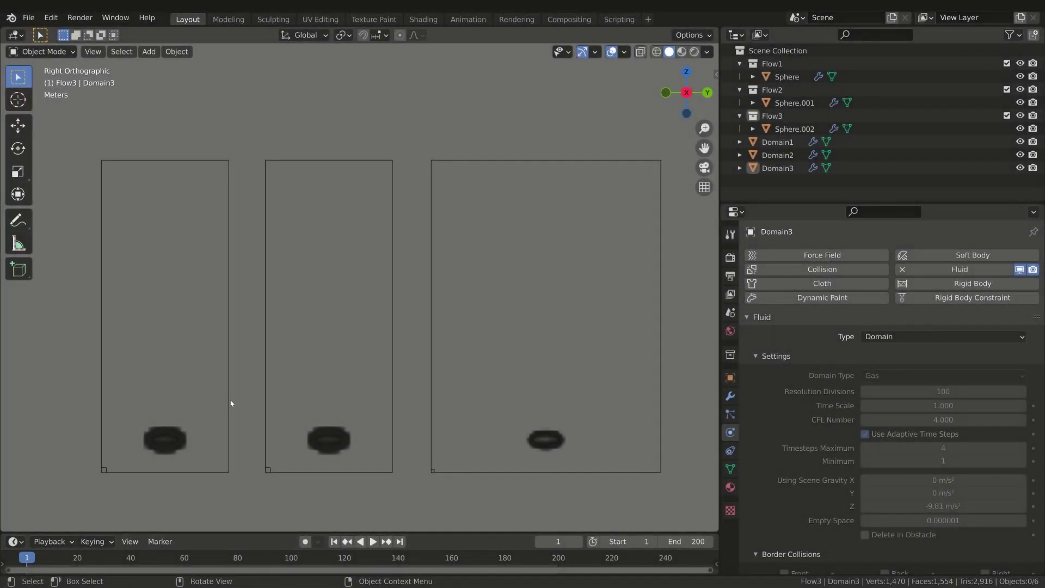
- Check vorticity on Domain1, Domain2 (0.500) and Domain3 (0.700), then play the smoke
{"action": "left_click", "coordinate": [230, 404]}
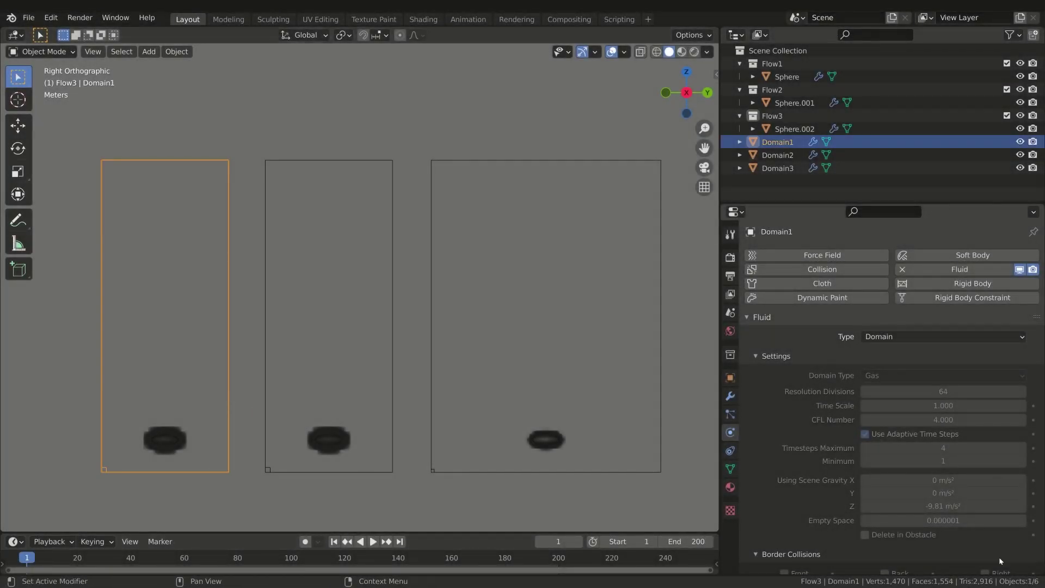
{"action": "scroll", "coordinate": [890, 397], "scroll_direction": "down", "scroll_amount": 10}
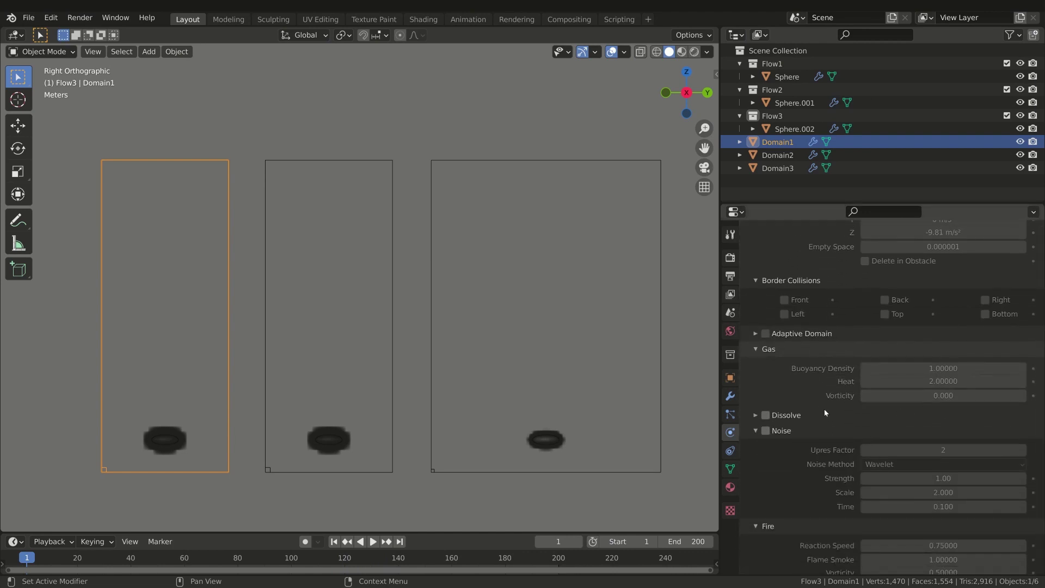
{"action": "left_click", "coordinate": [392, 369]}
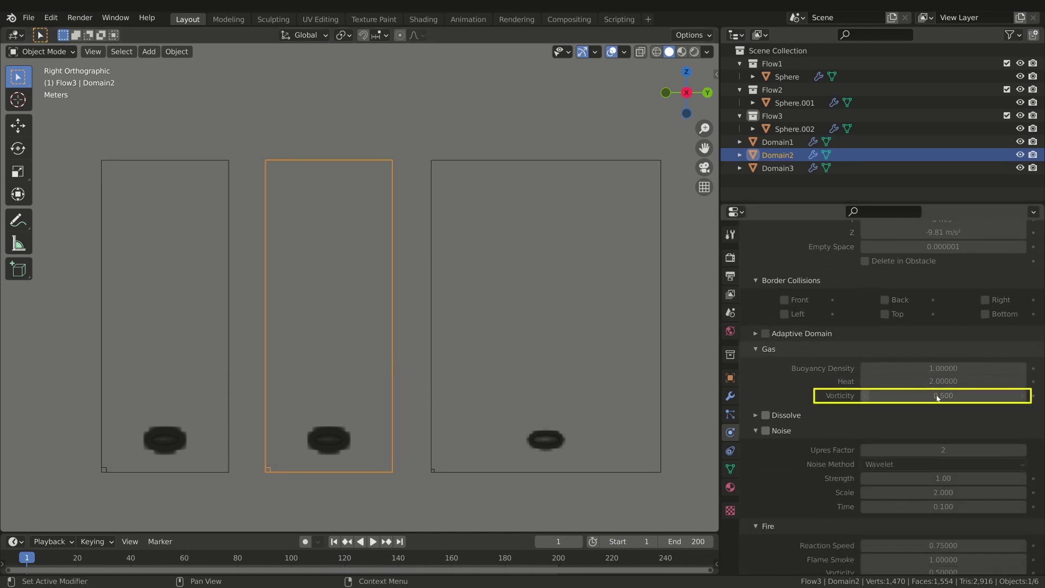
{"action": "left_click", "coordinate": [660, 347]}
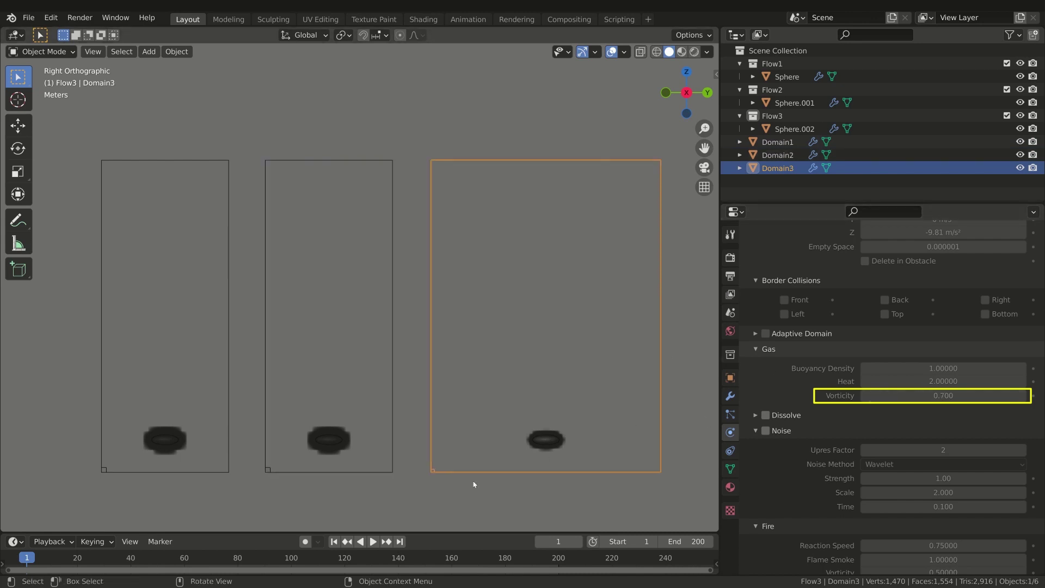
{"action": "key", "text": "space"}
{"action": "left_click", "coordinate": [393, 510]}
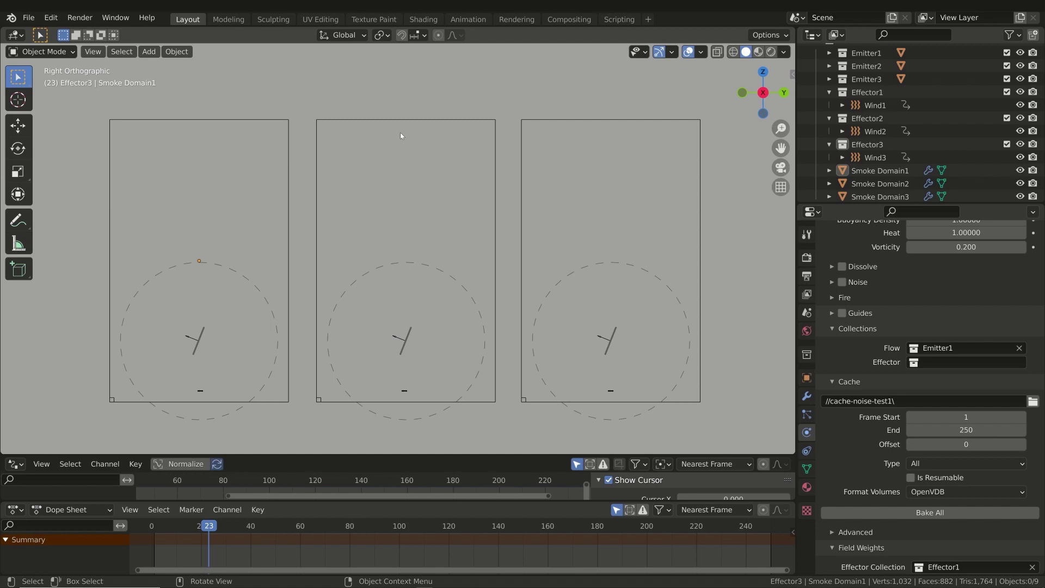
- Expand the Emitter1, Emitter2 and Emitter3 collections in the Outliner
{"action": "left_click", "coordinate": [289, 143]}
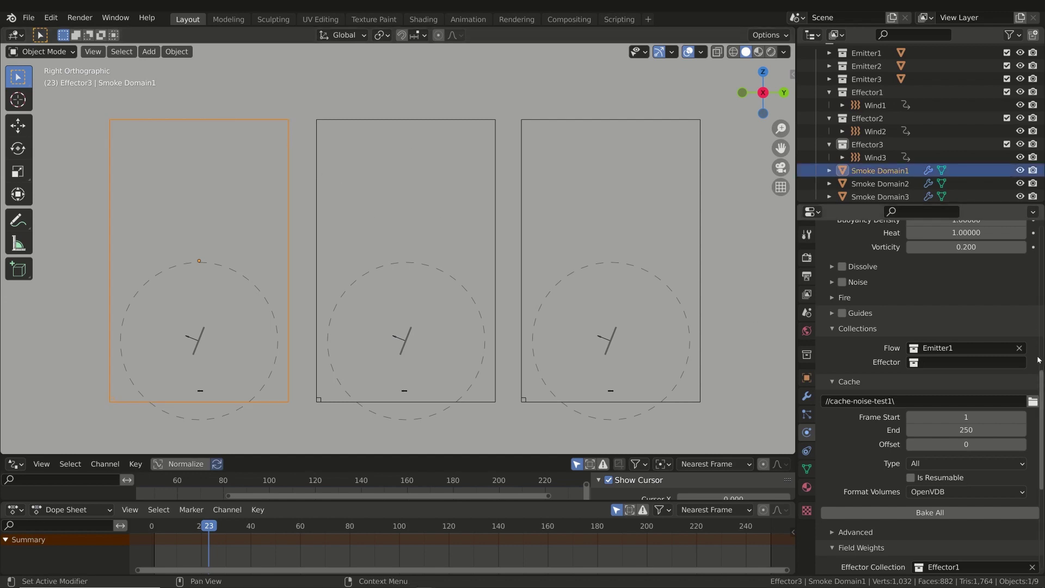
{"action": "scroll", "coordinate": [1041, 379], "scroll_direction": "up", "scroll_amount": 4}
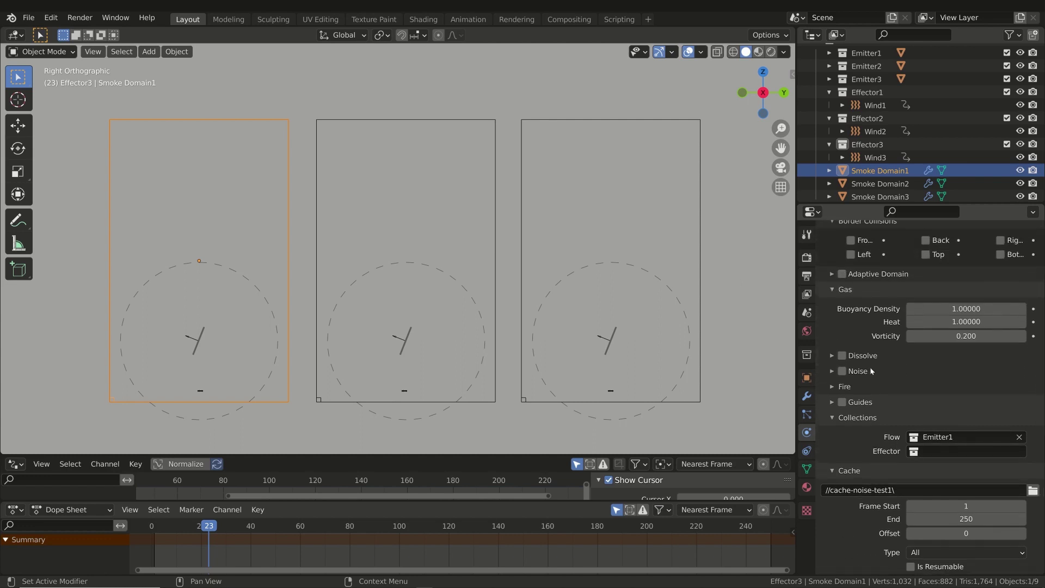
{"action": "left_click", "coordinate": [311, 94]}
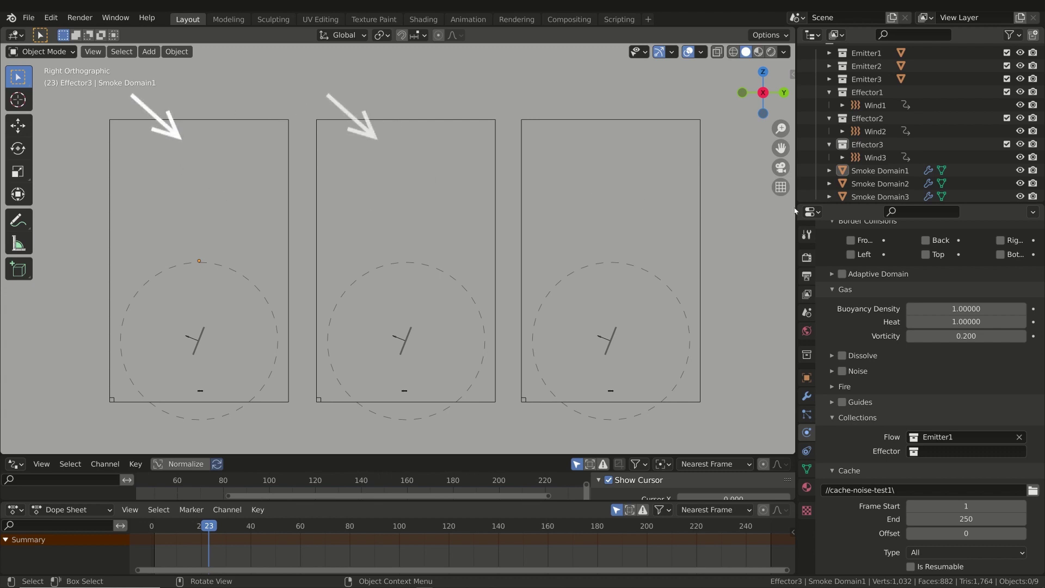
{"action": "scroll", "coordinate": [928, 137], "scroll_direction": "up", "scroll_amount": 2}
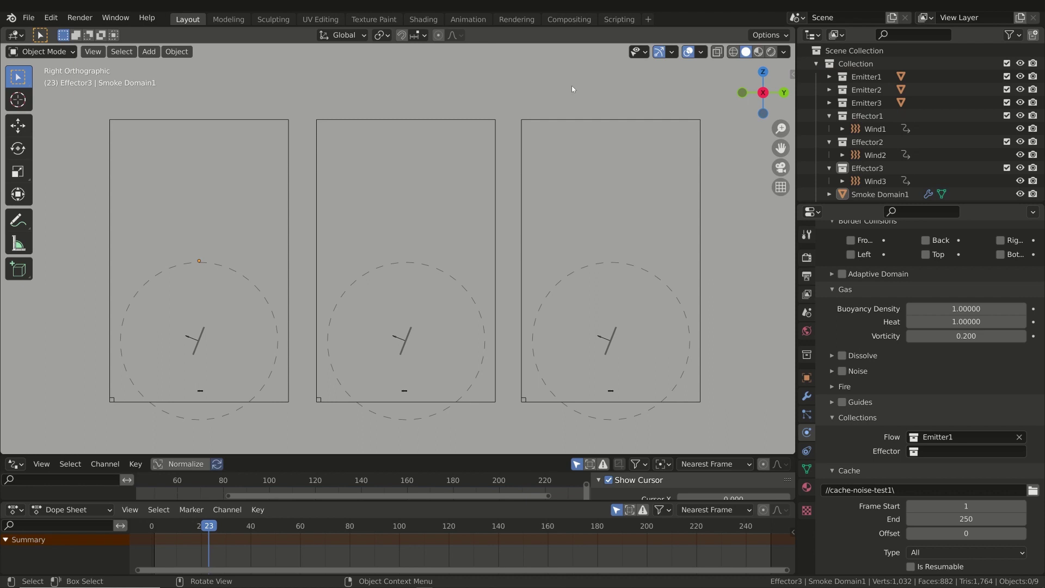
{"action": "left_click", "coordinate": [829, 76]}
{"action": "left_click", "coordinate": [828, 103]}
{"action": "left_click", "coordinate": [829, 129]}
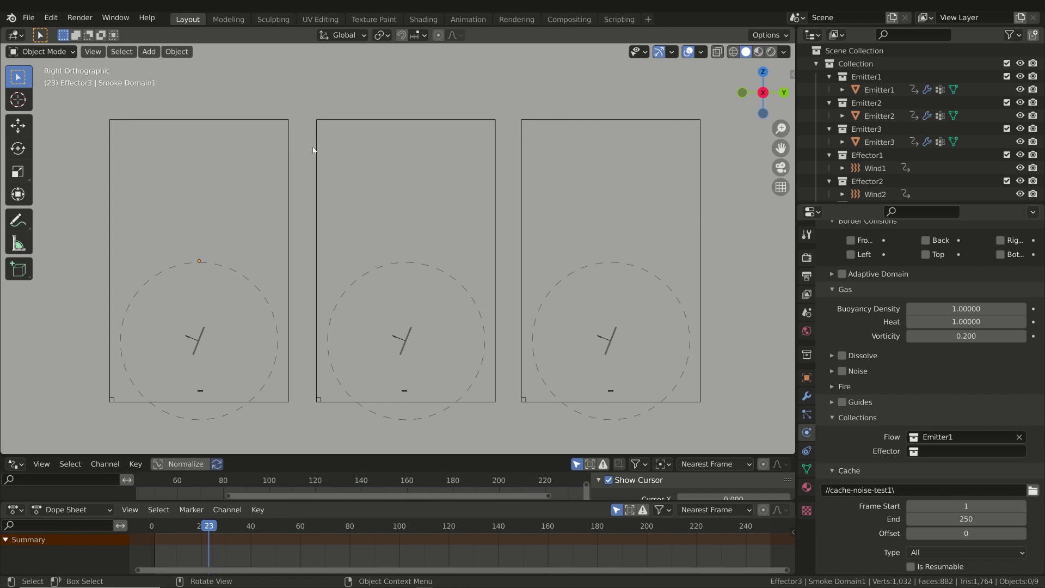
- Change Smoke Domain1's cache type from All to Replay
{"action": "left_click", "coordinate": [289, 134]}
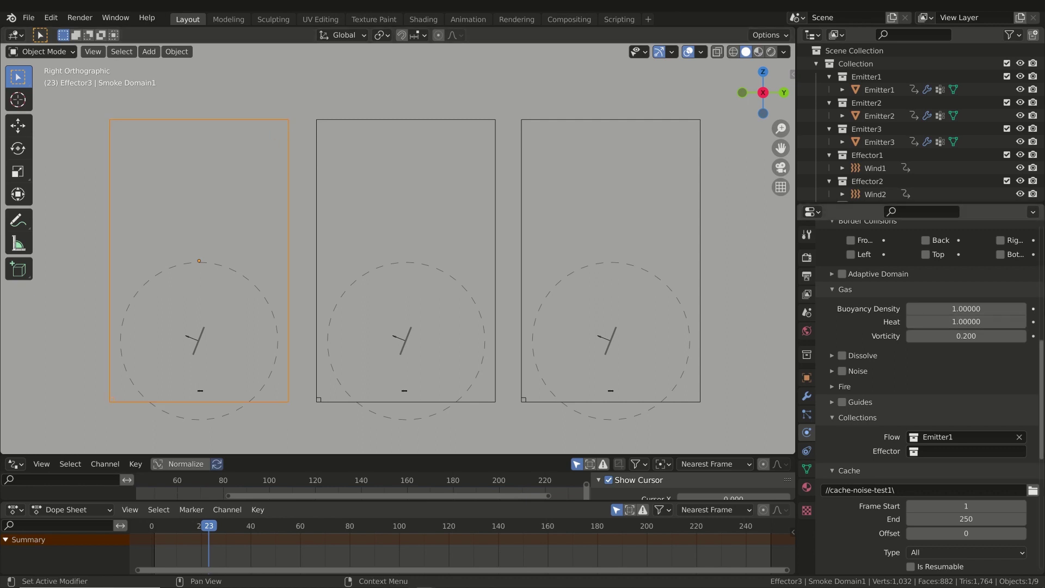
{"action": "scroll", "coordinate": [1043, 351], "scroll_direction": "down", "scroll_amount": 8}
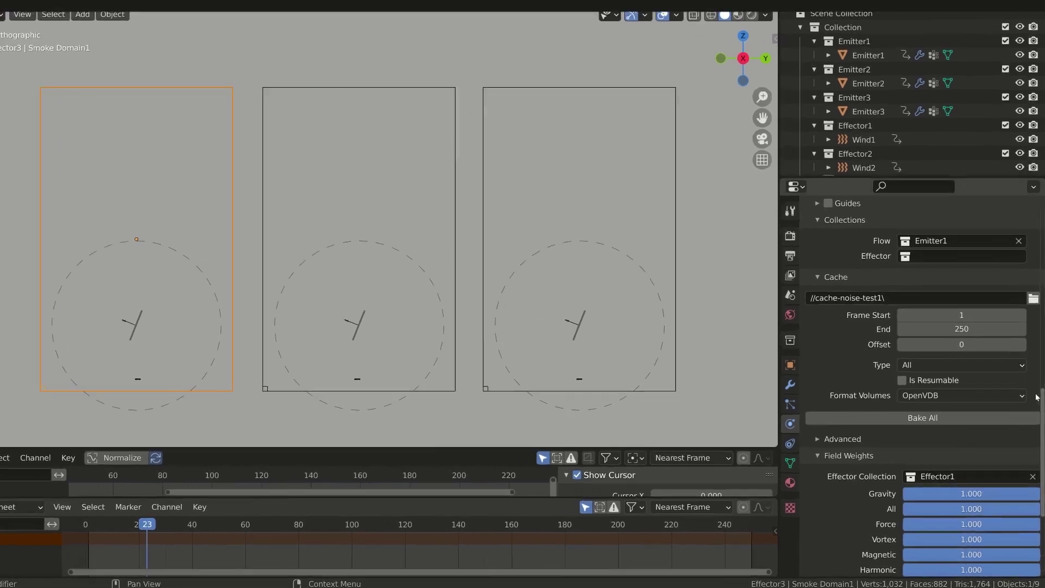
{"action": "left_click", "coordinate": [1001, 376]}
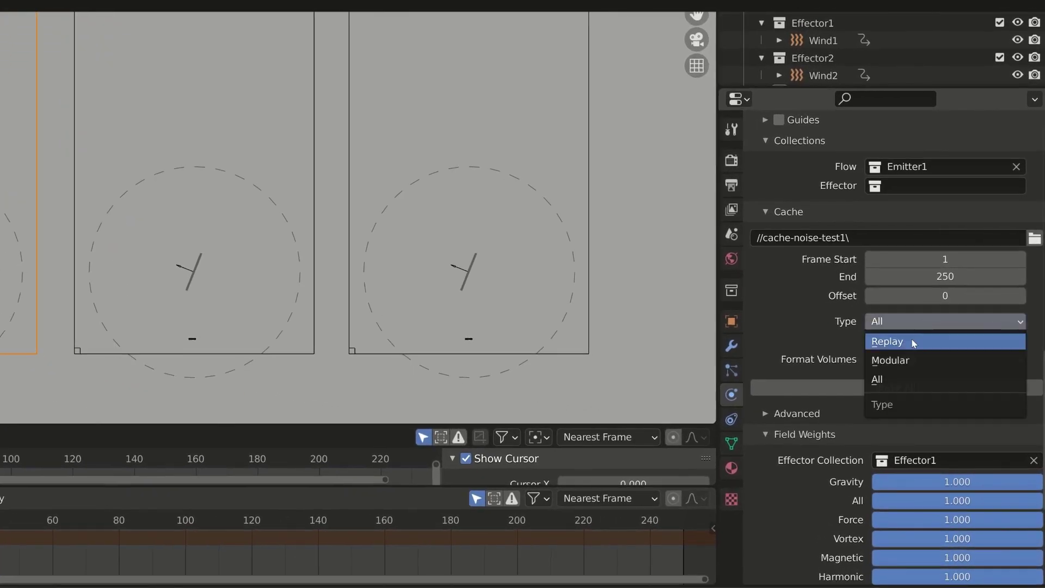
{"action": "left_click", "coordinate": [914, 342]}
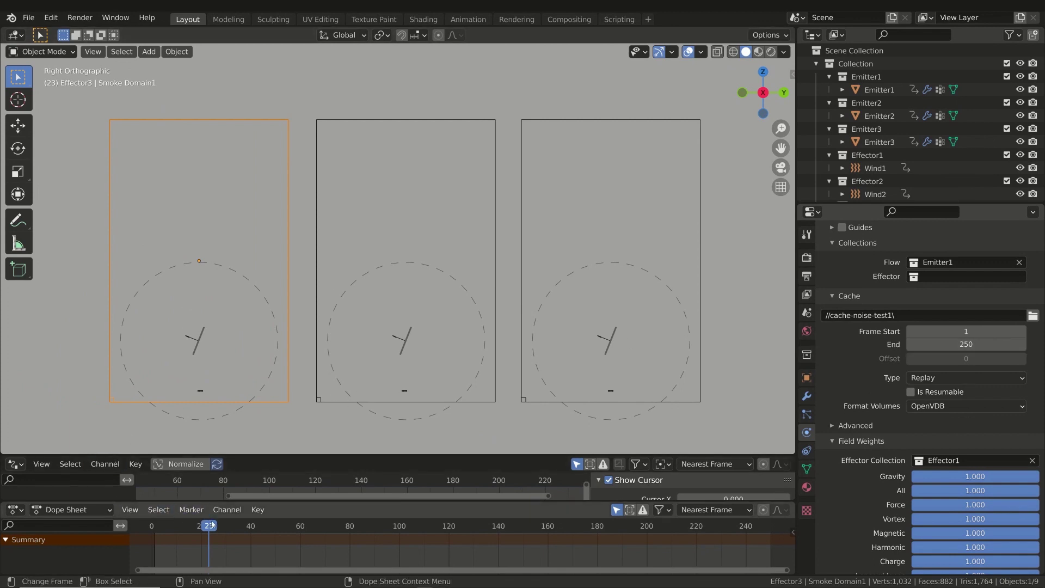
- Play the Replay-cached simulation from frame 1 until the left plume rises at frame 227
{"action": "left_click_drag", "start_coordinate": [188, 527], "coordinate": [154, 528]}
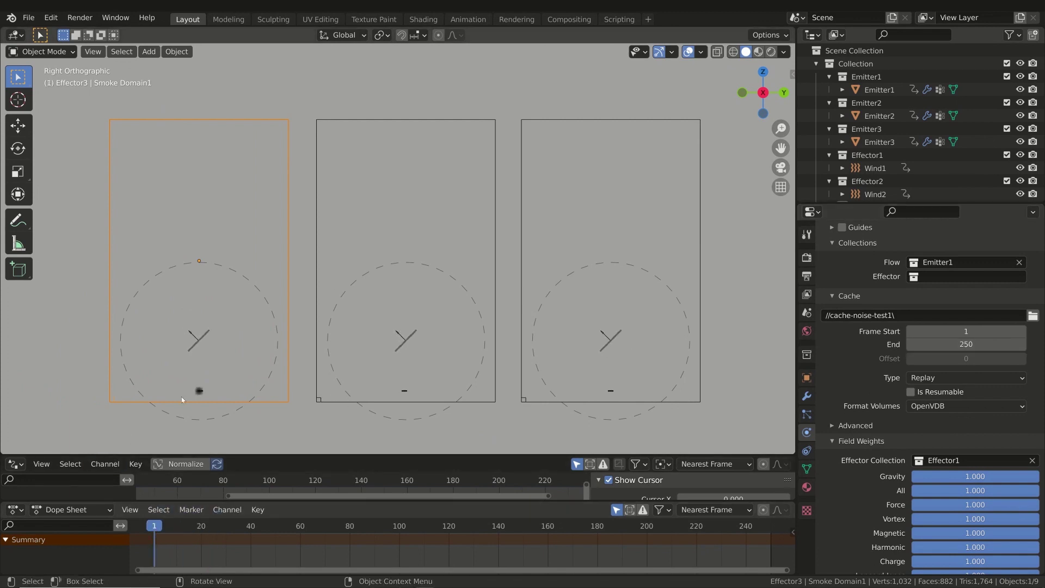
{"action": "key", "text": "space"}
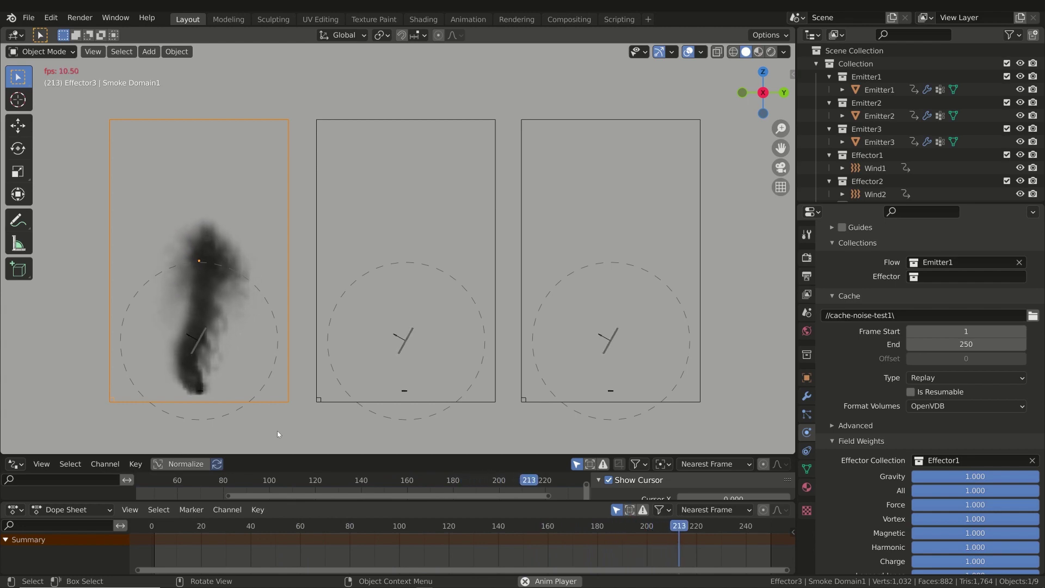
{"action": "key", "text": "space"}
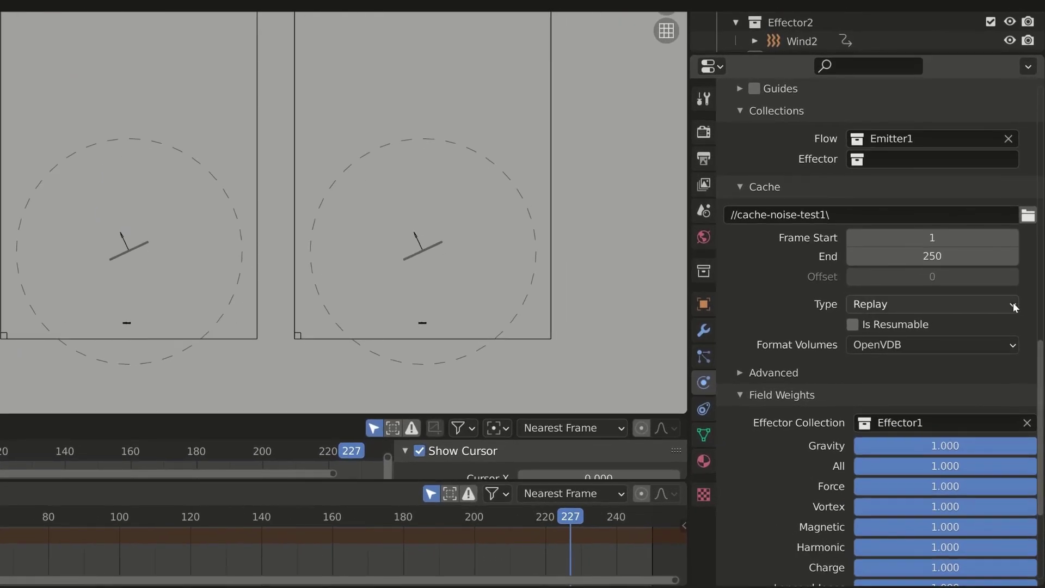
{"action": "left_click", "coordinate": [1016, 350]}
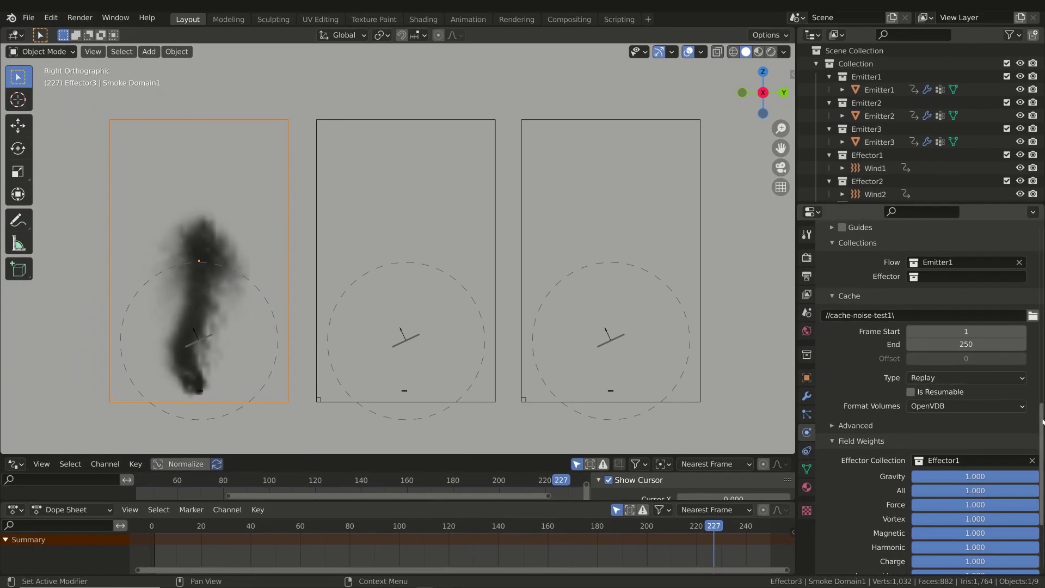
{"action": "scroll", "coordinate": [1042, 422], "scroll_direction": "up", "scroll_amount": 3}
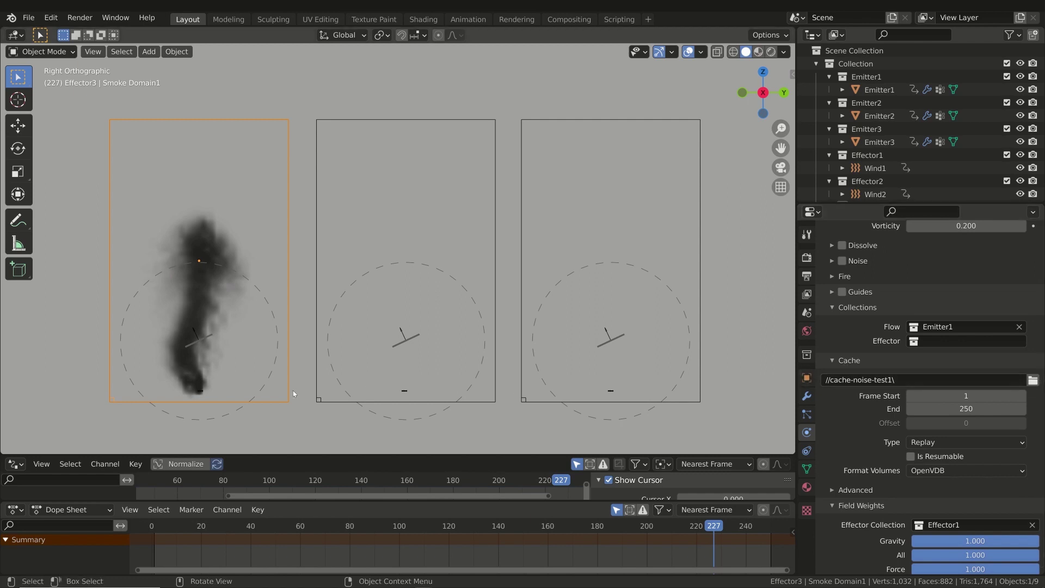
- Switch Smoke Domain1's cache to All, bake everything, and play back to frame 199
{"action": "left_click", "coordinate": [997, 442]}
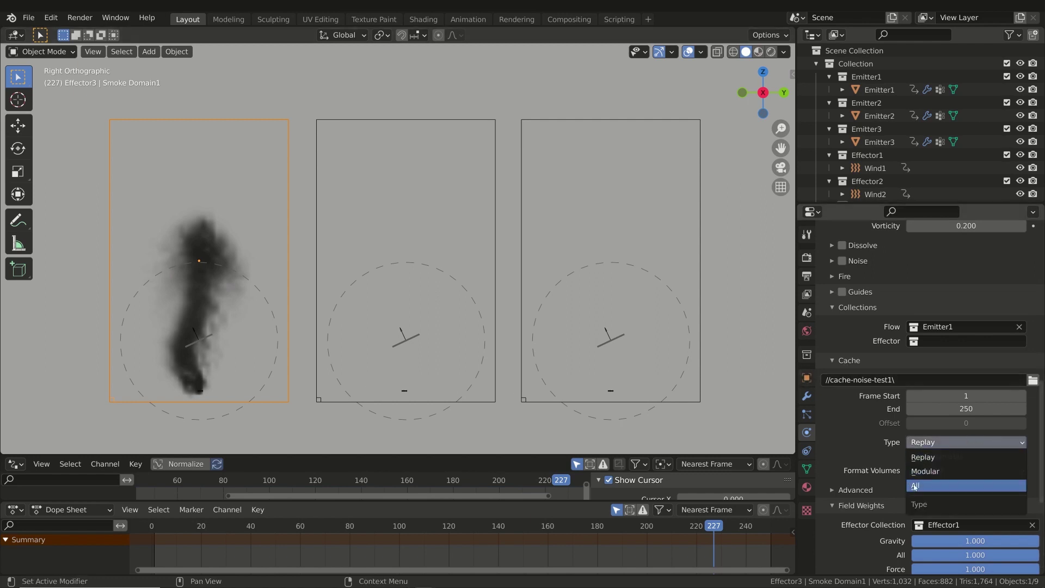
{"action": "left_click", "coordinate": [940, 485]}
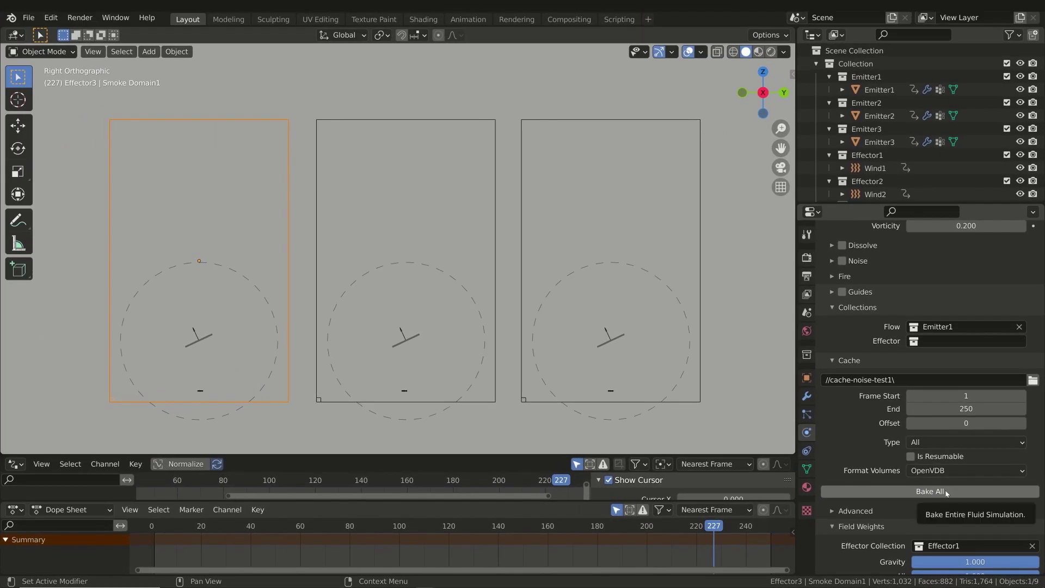
{"action": "left_click", "coordinate": [943, 491]}
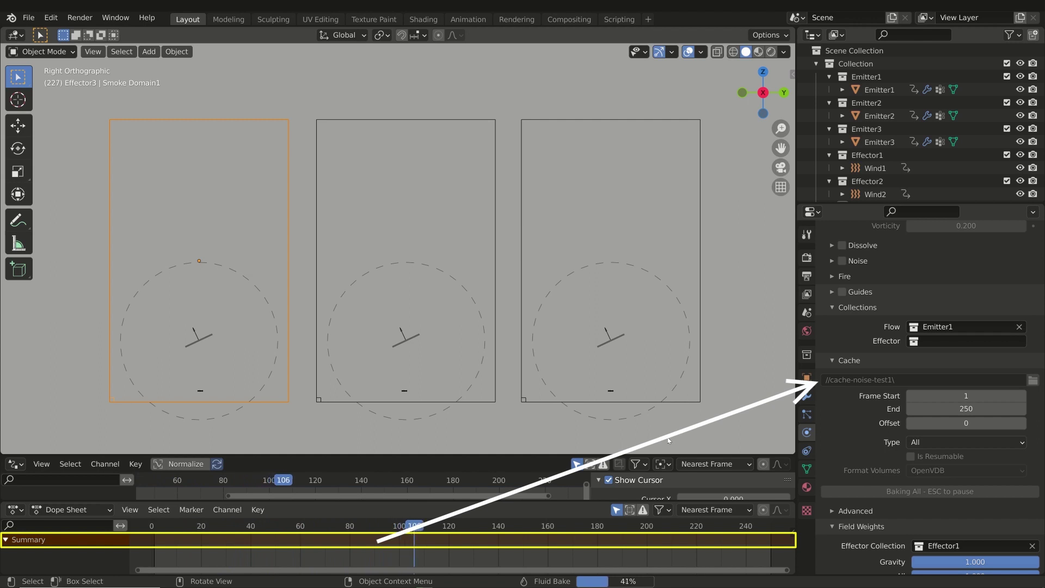
{"action": "key", "text": "space"}
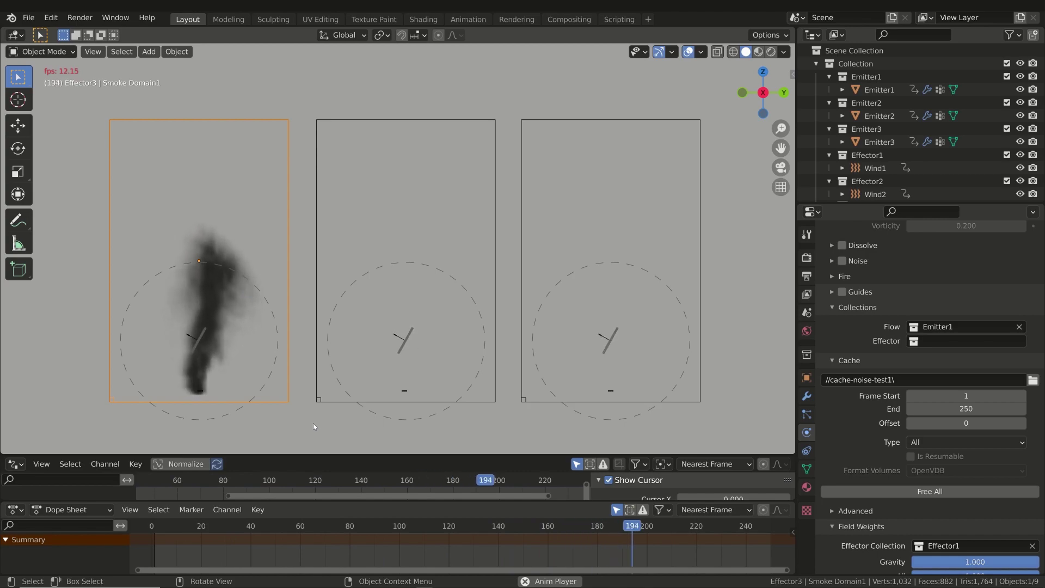
{"action": "key", "text": "space"}
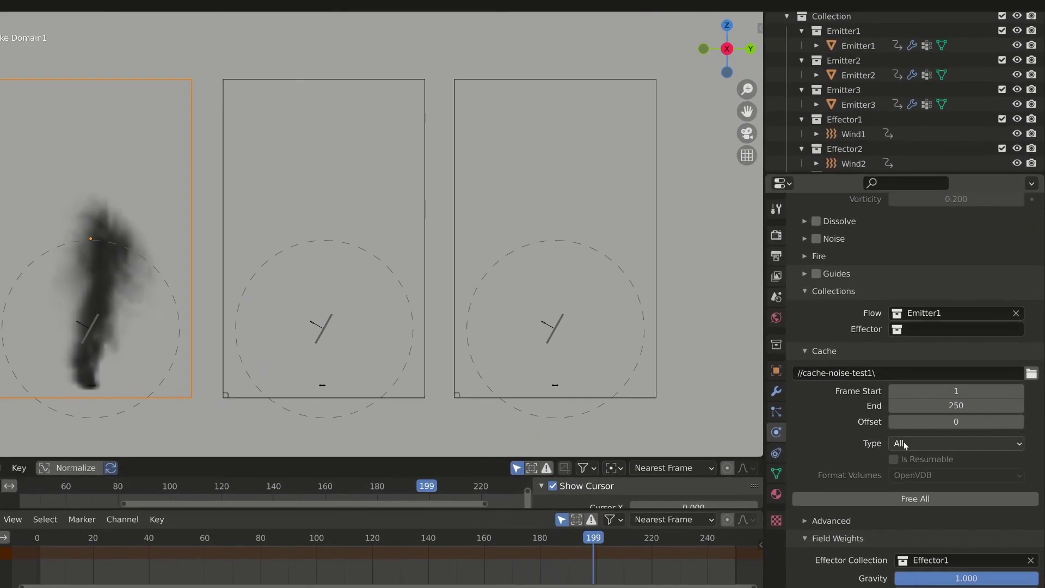
- Compare the cache settings of the middle and right smoke domains
{"action": "left_click", "coordinate": [904, 442]}
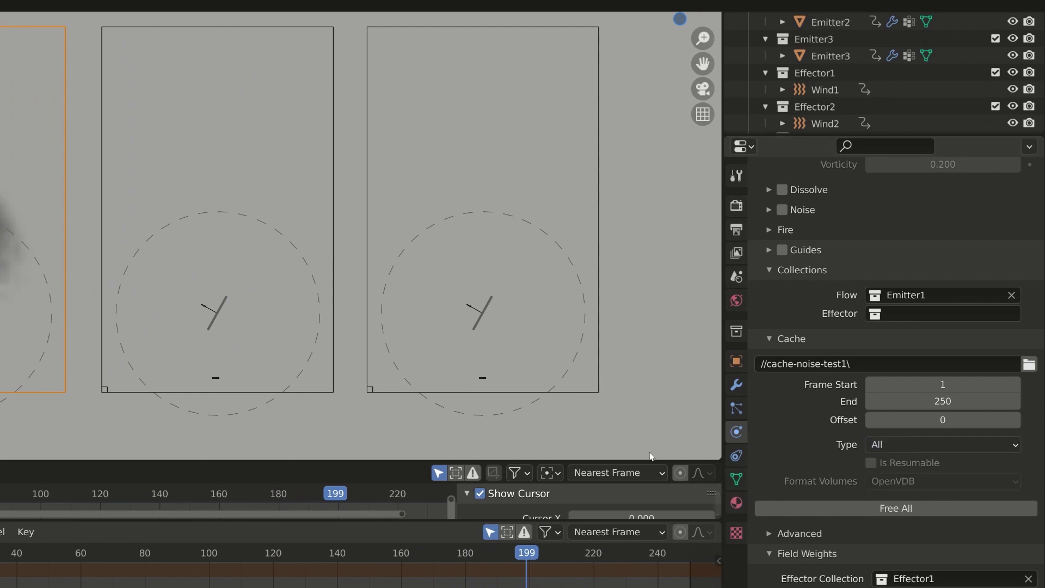
{"action": "left_click", "coordinate": [334, 220]}
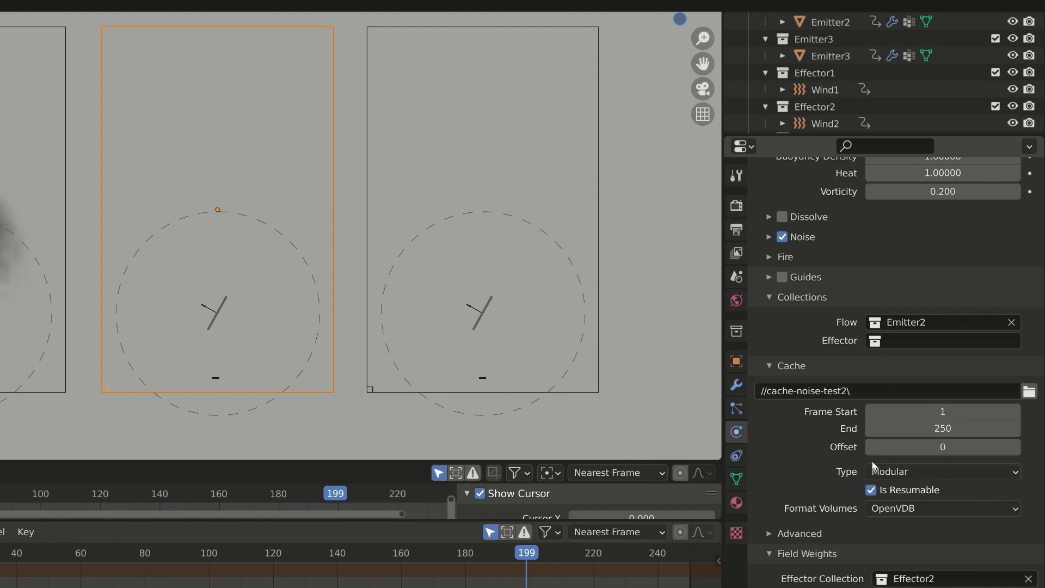
{"action": "left_click", "coordinate": [600, 236]}
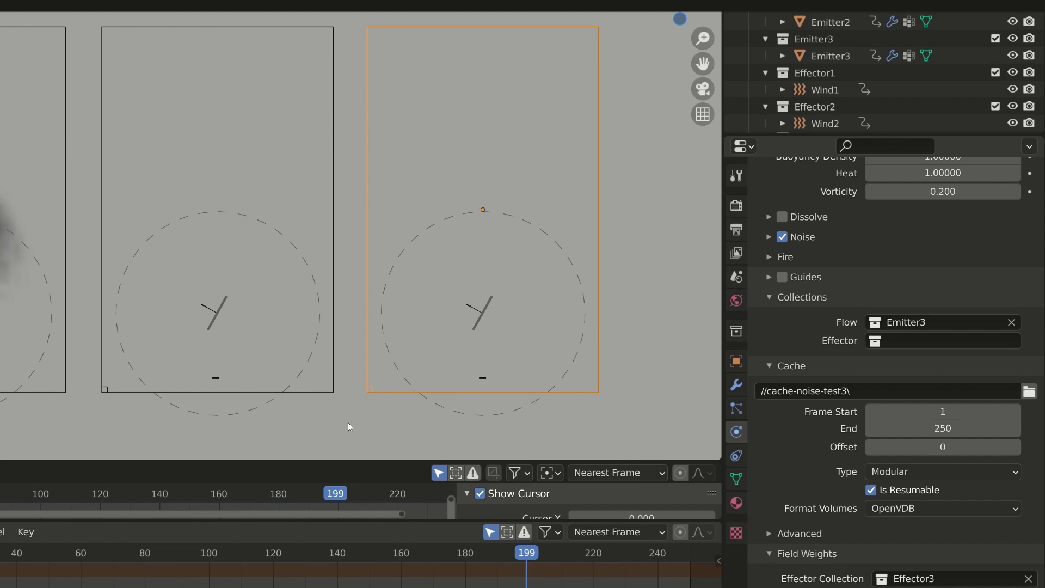
{"action": "left_click", "coordinate": [333, 391]}
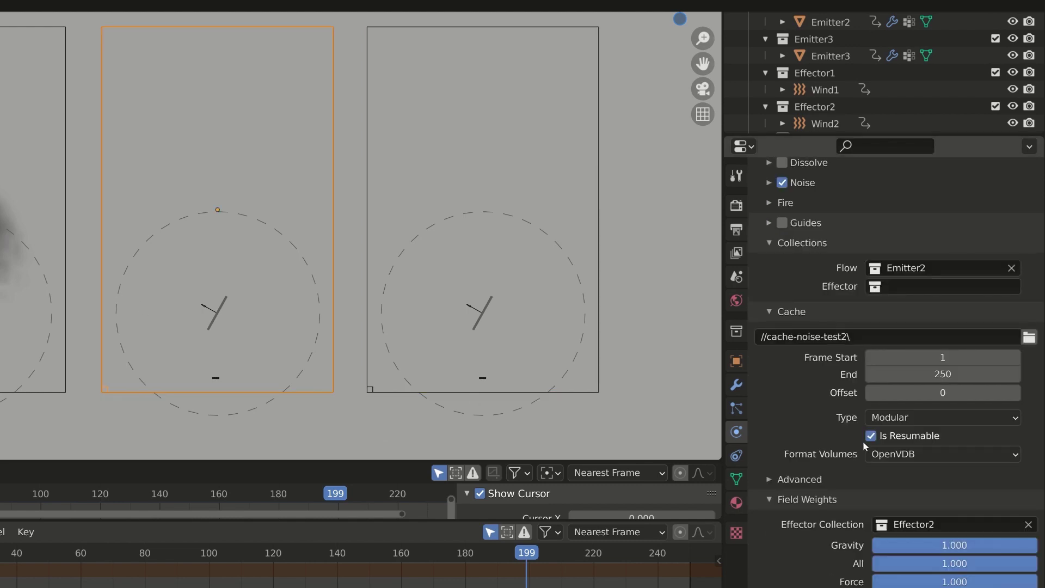
- Bake Smoke Domain2's Modular cache data and expand its Noise settings
{"action": "scroll", "coordinate": [885, 361], "scroll_direction": "up", "scroll_amount": 1}
{"action": "scroll", "coordinate": [901, 318], "scroll_direction": "up", "scroll_amount": 10}
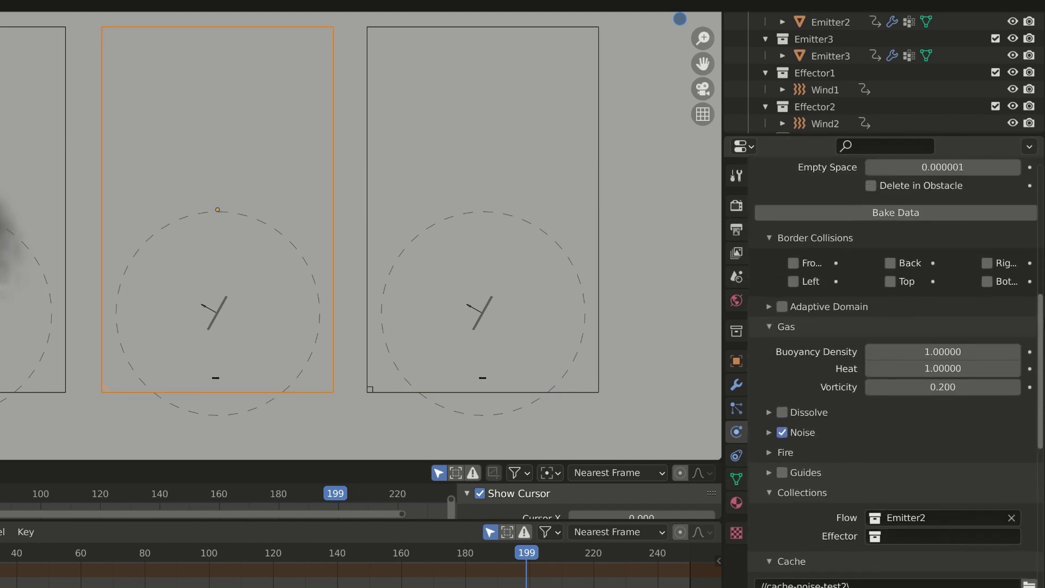
{"action": "left_click", "coordinate": [902, 317]}
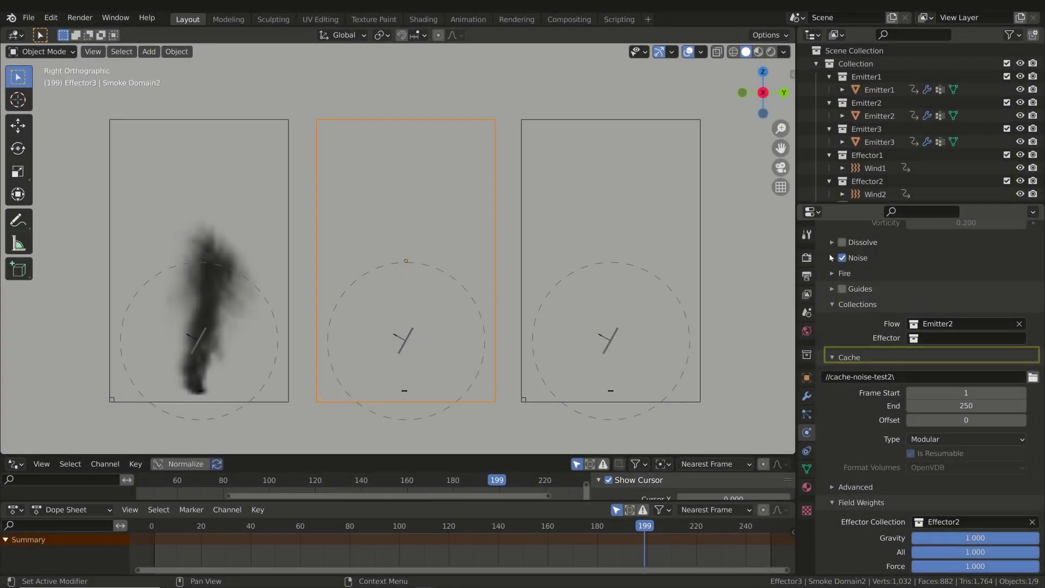
{"action": "left_click", "coordinate": [832, 258]}
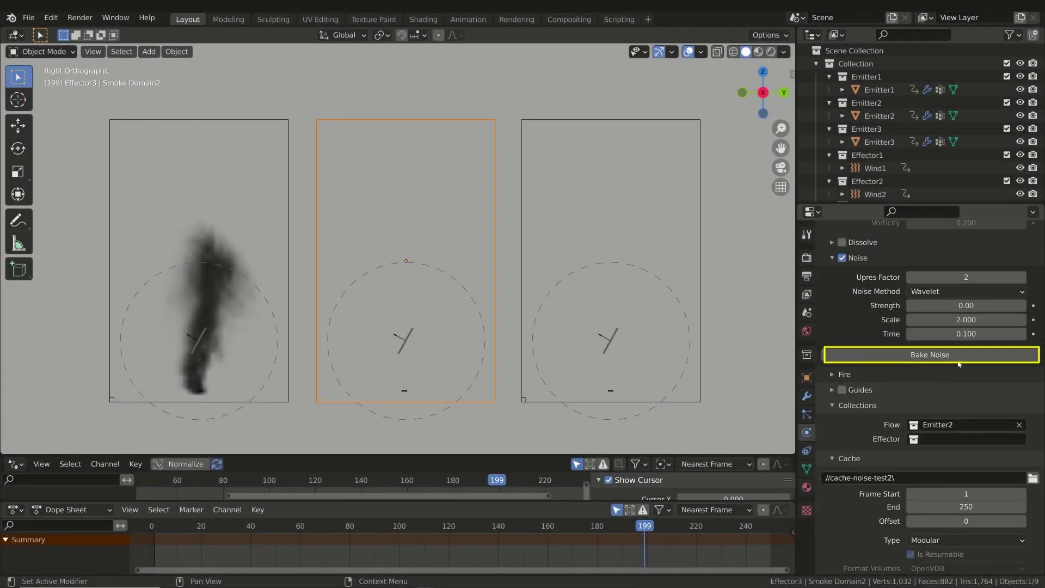
- Bake Smoke Domain2's noise, then replay from frame 1 to frame 244
{"action": "left_click", "coordinate": [942, 355]}
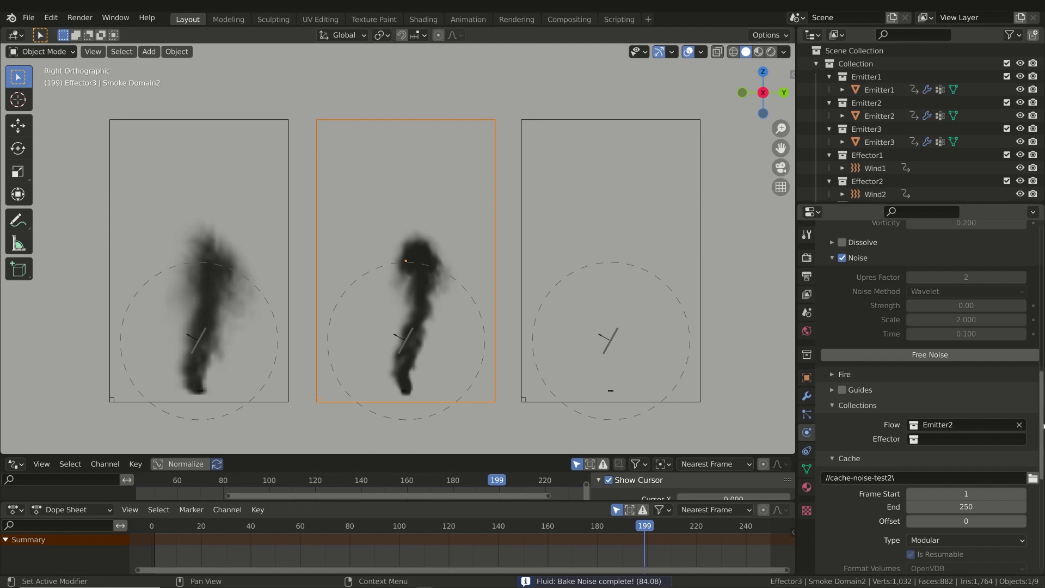
{"action": "scroll", "coordinate": [874, 381], "scroll_direction": "up", "scroll_amount": 5}
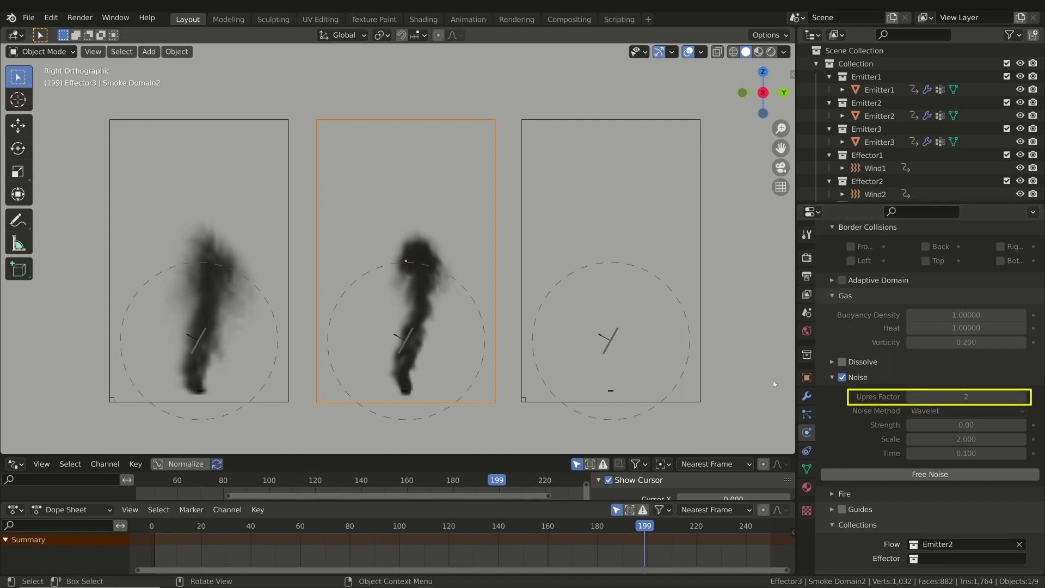
{"action": "left_click", "coordinate": [154, 527]}
{"action": "key", "text": "space"}
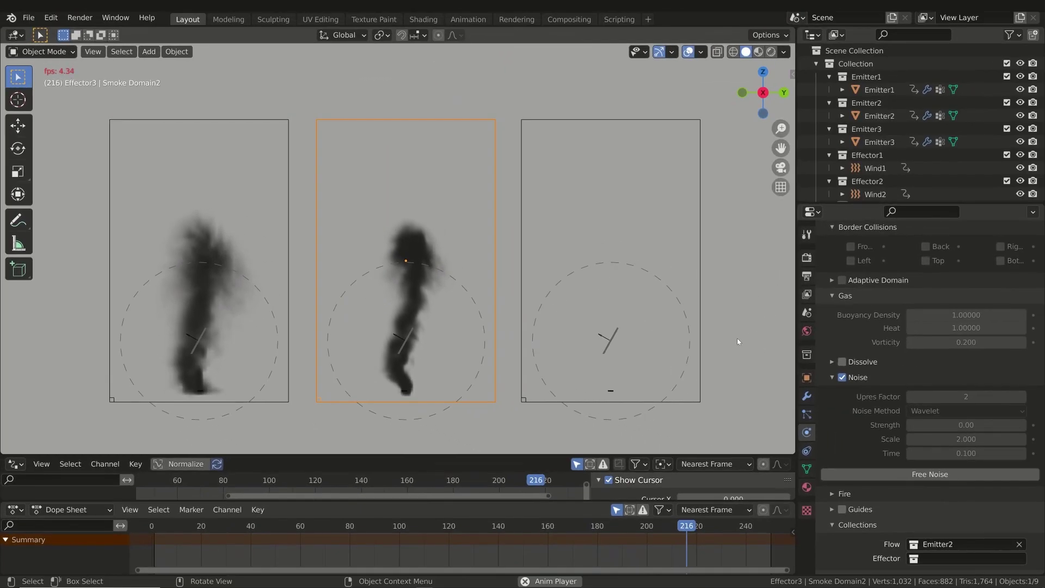
{"action": "key", "text": "space"}
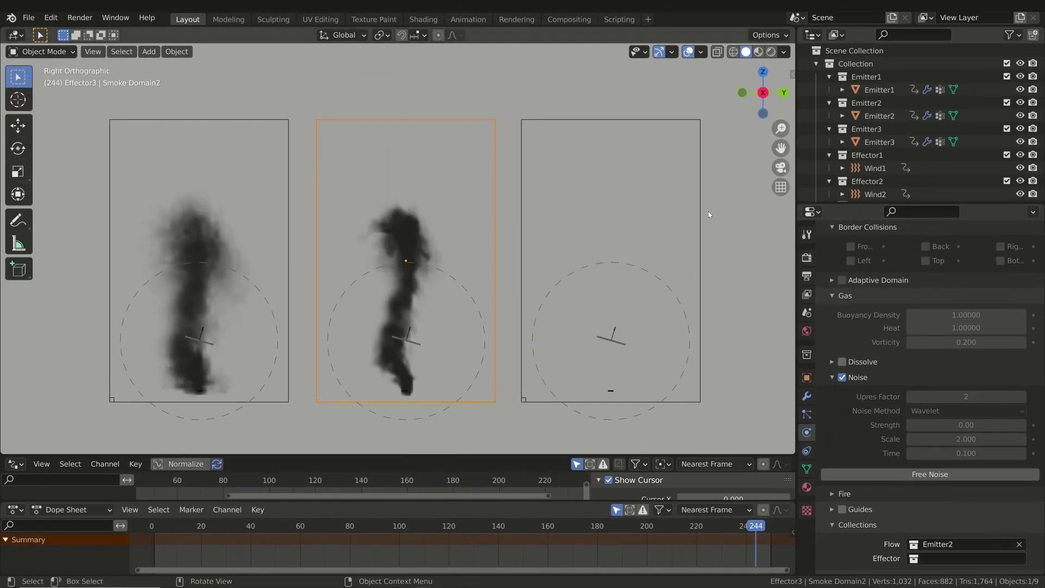
- Bake Smoke Domain3's simulation data and then its noise
{"action": "left_click", "coordinate": [700, 205]}
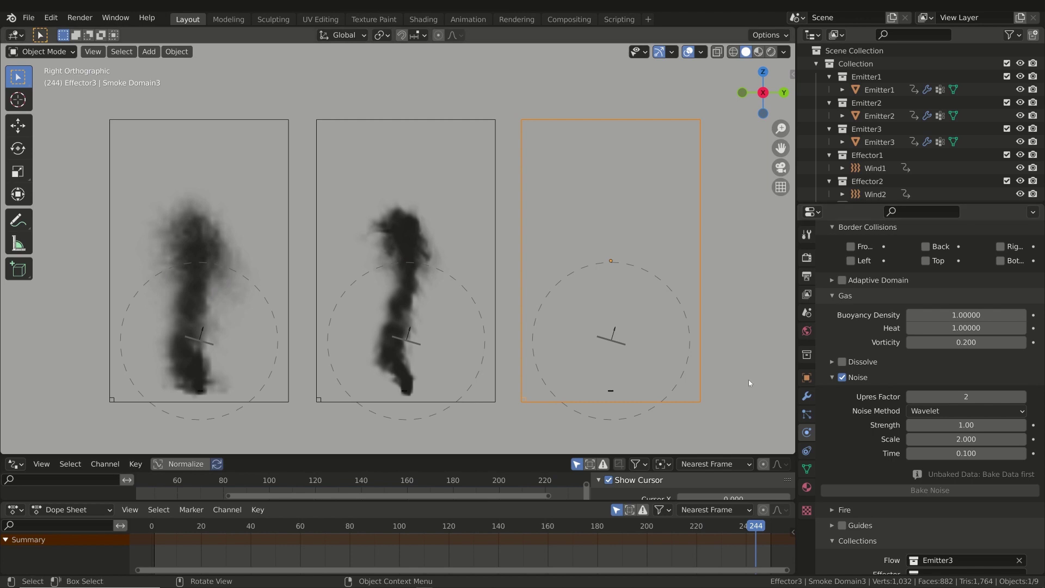
{"action": "scroll", "coordinate": [1042, 401], "scroll_direction": "up", "scroll_amount": 2}
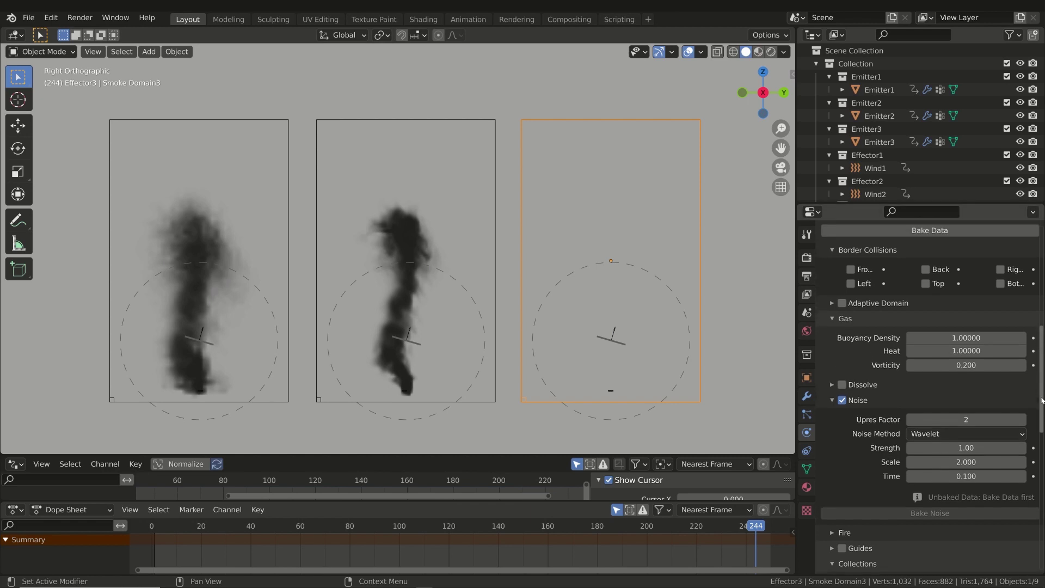
{"action": "scroll", "coordinate": [1042, 401], "scroll_direction": "up", "scroll_amount": 6}
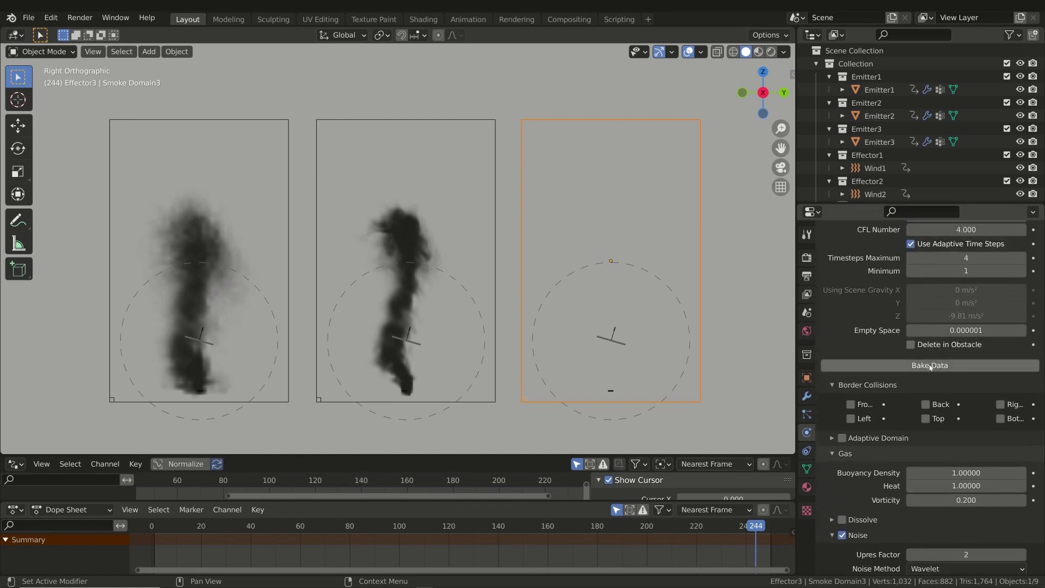
{"action": "left_click", "coordinate": [938, 367]}
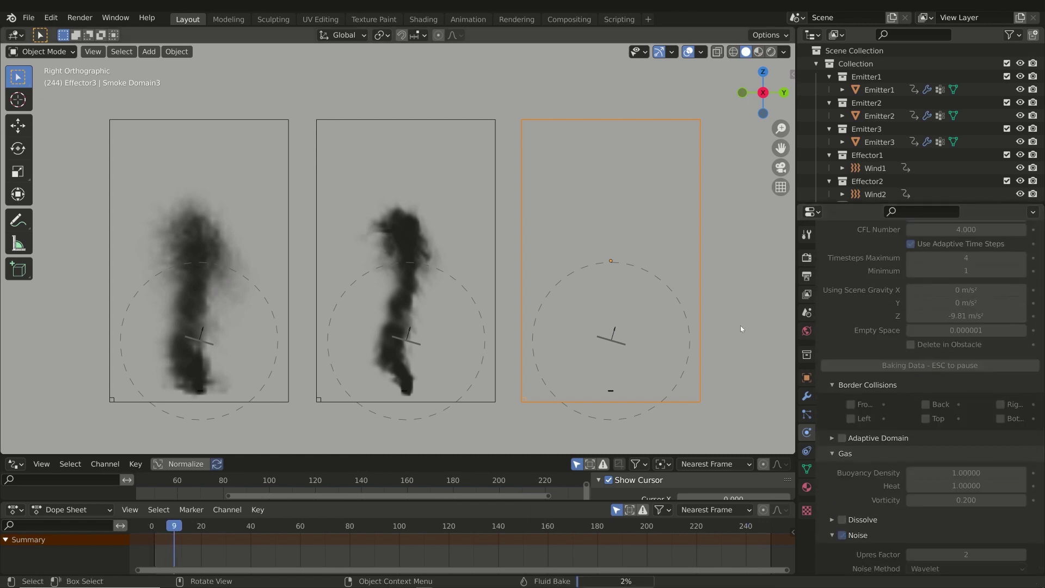
{"action": "scroll", "coordinate": [1040, 427], "scroll_direction": "down", "scroll_amount": 8}
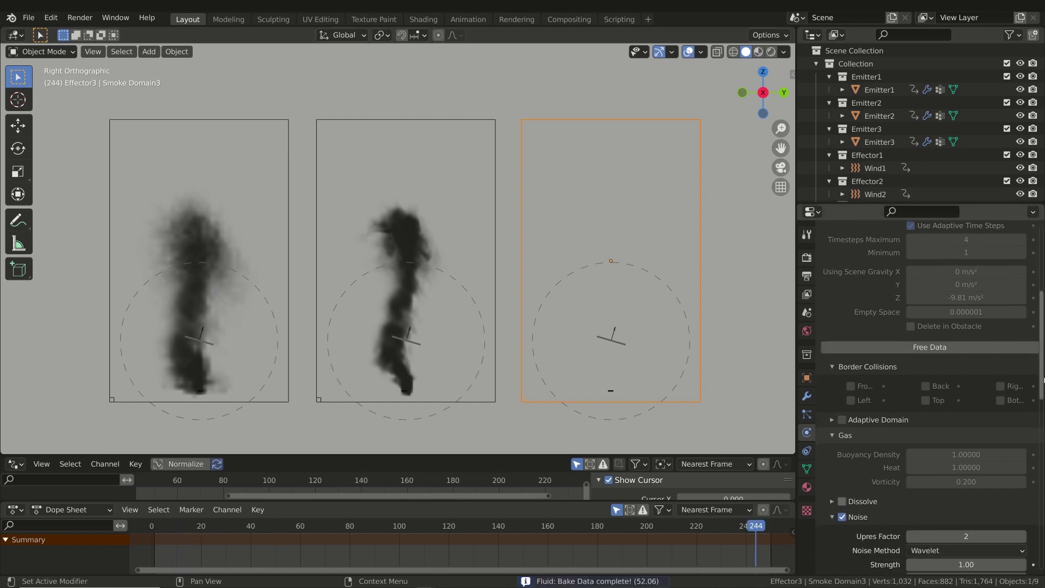
{"action": "scroll", "coordinate": [941, 418], "scroll_direction": "down", "scroll_amount": 2}
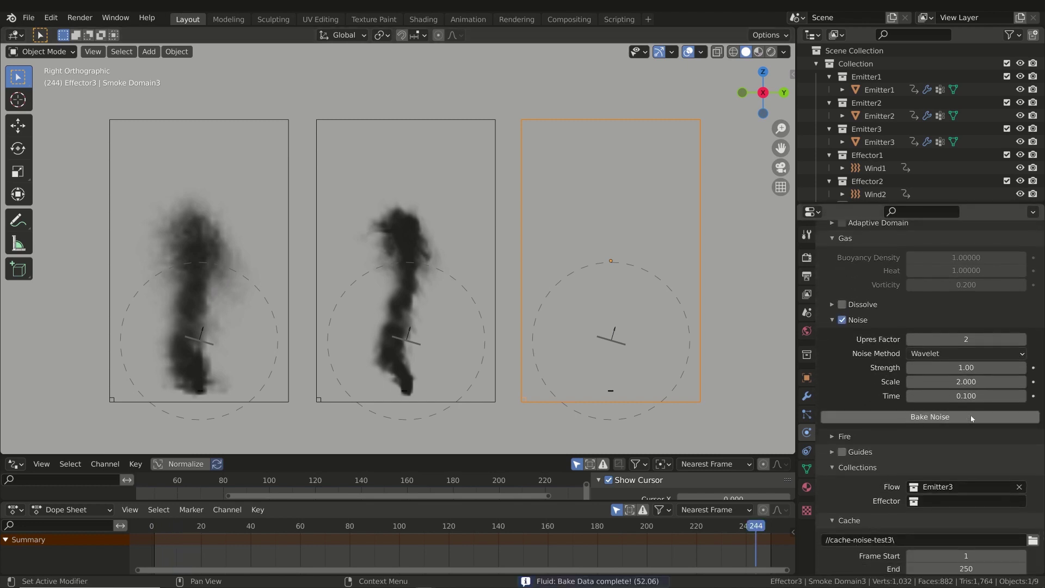
{"action": "left_click", "coordinate": [972, 418]}
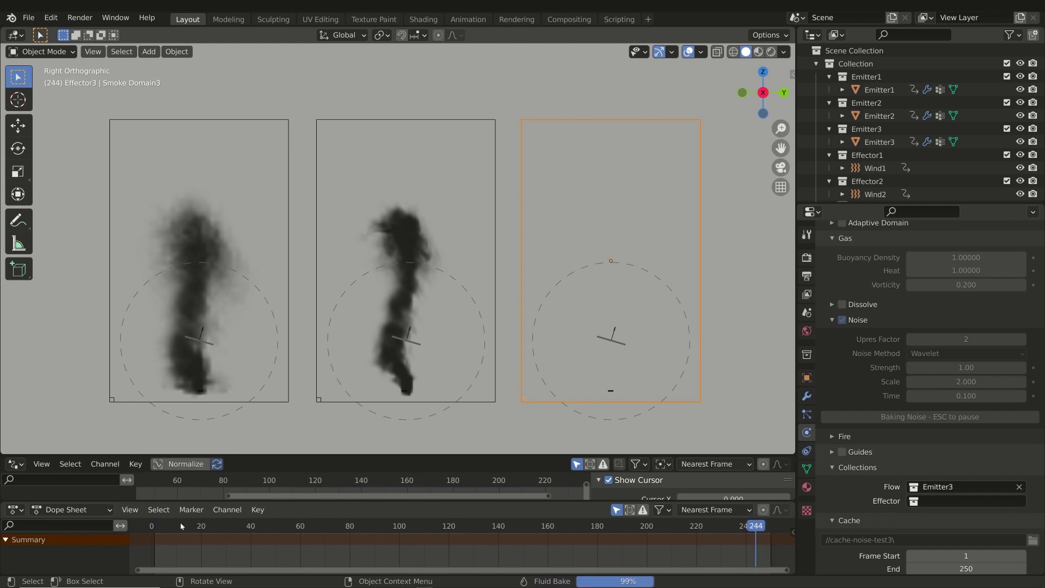
- Replay the animation from frame 1 with nothing selected
{"action": "left_click", "coordinate": [158, 525]}
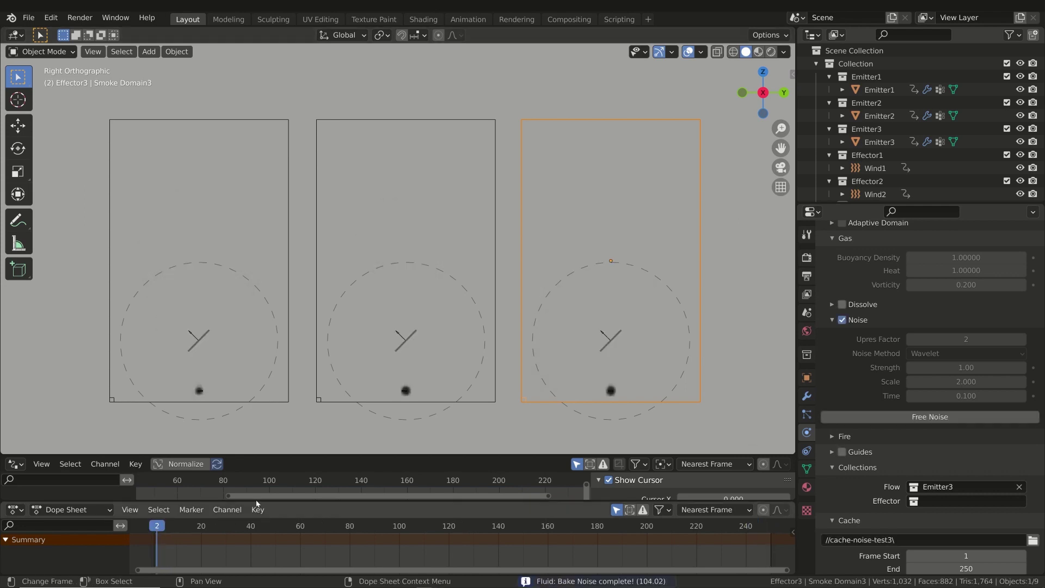
{"action": "left_click", "coordinate": [361, 436]}
{"action": "key", "text": "space"}
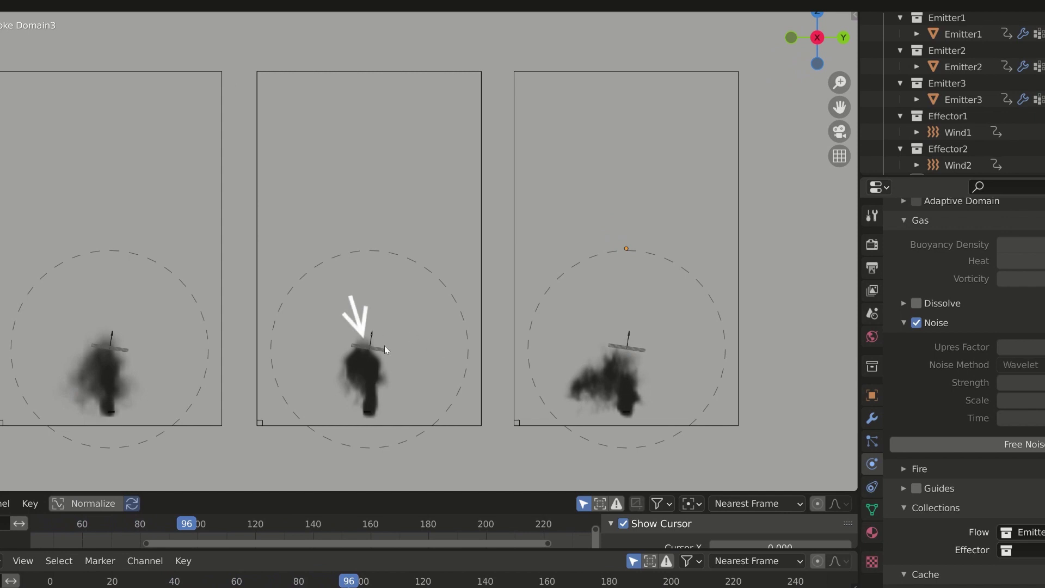
- Select the Wind2 effector and browse the Add menu's object types
{"action": "left_click", "coordinate": [384, 348]}
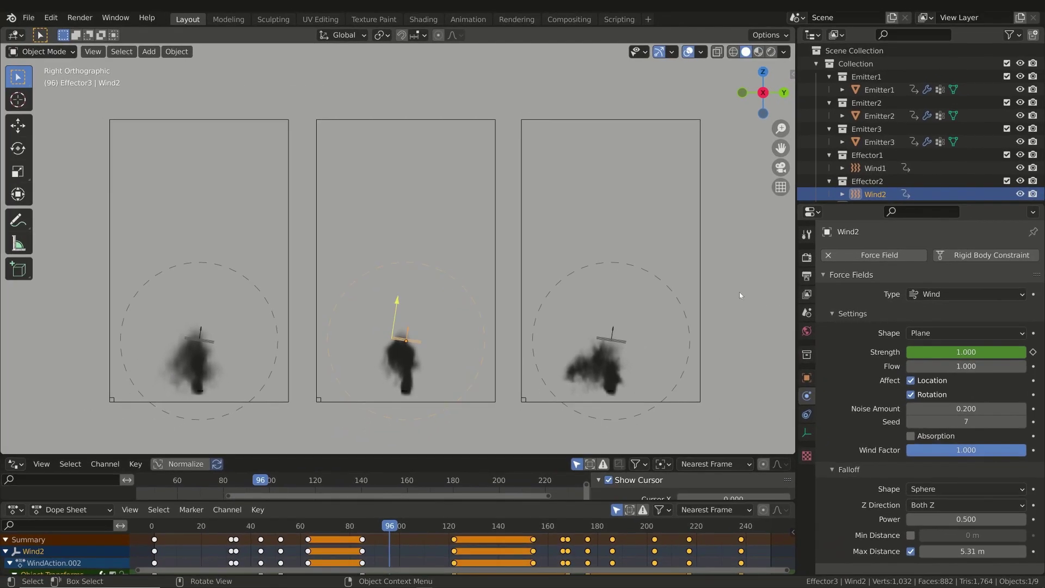
{"action": "left_click", "coordinate": [150, 51]}
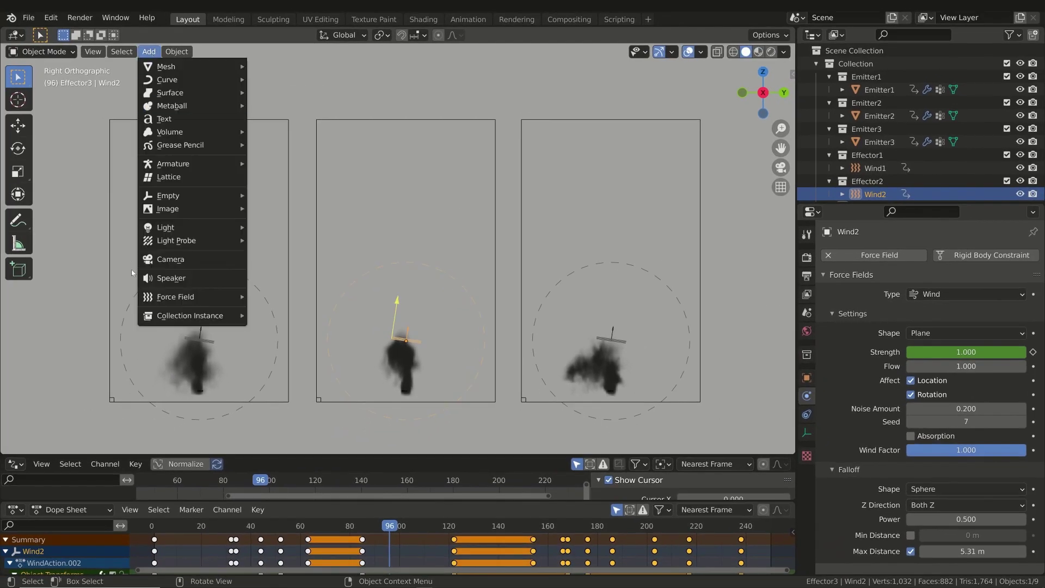
{"action": "mouse_move", "coordinate": [184, 299]}
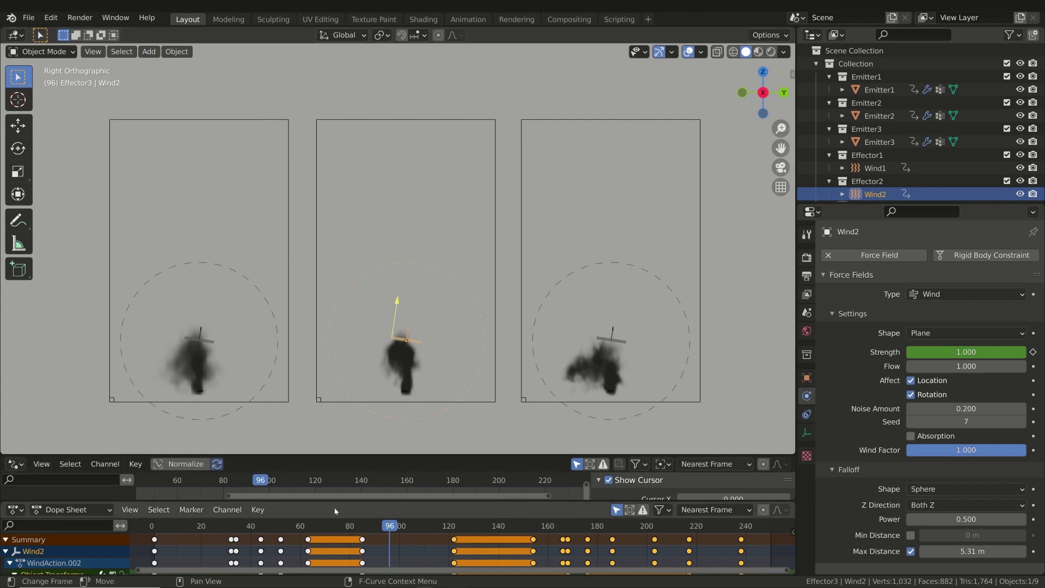
- Scrub to frame 236 to see Wind2's Strength of 0.500 and enlarge the Outliner
{"action": "left_click_drag", "start_coordinate": [162, 525], "coordinate": [387, 525]}
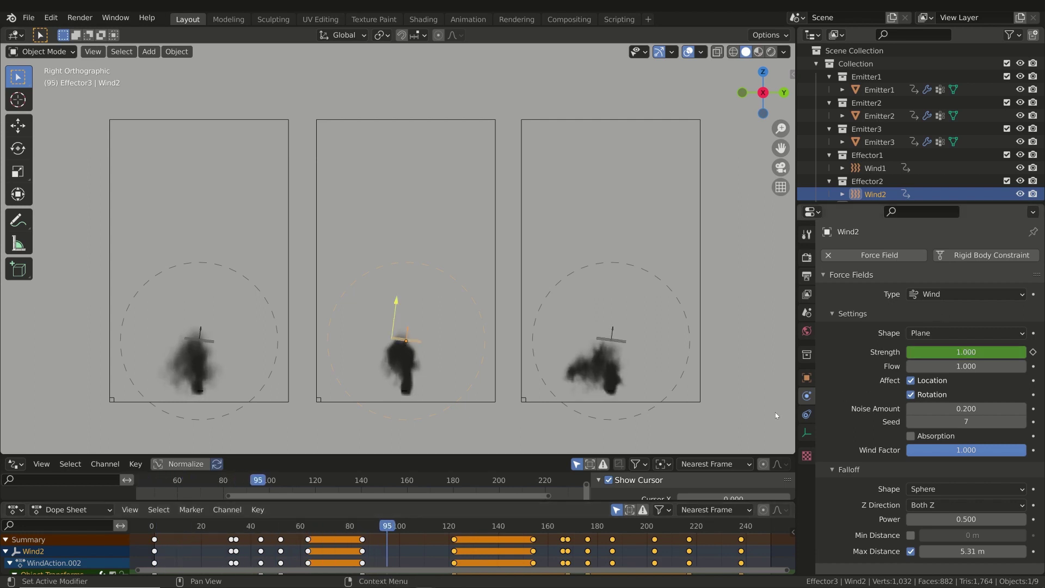
{"action": "left_click_drag", "start_coordinate": [388, 525], "coordinate": [736, 526]}
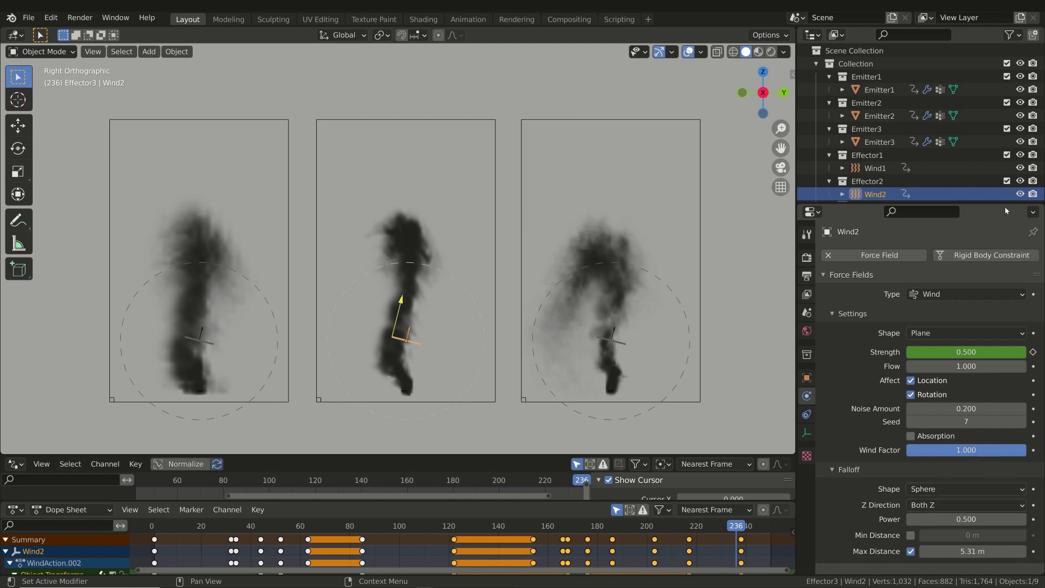
{"action": "left_click_drag", "start_coordinate": [999, 202], "coordinate": [999, 266]}
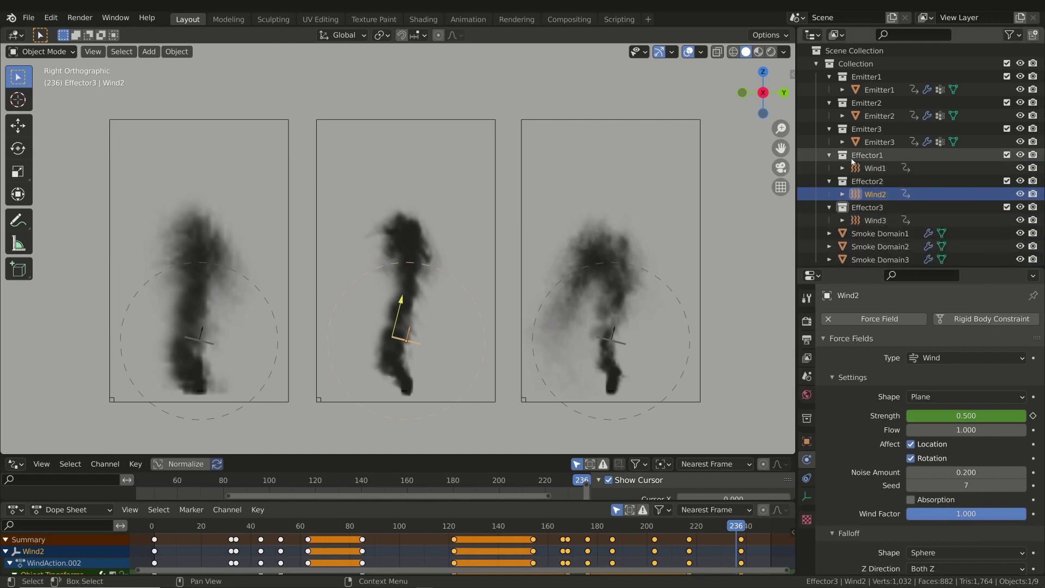
- Confirm Smoke Domains 1–3 use Effector collections 1–3, then deselect all and play the 240-frame animation
{"action": "left_click", "coordinate": [289, 131]}
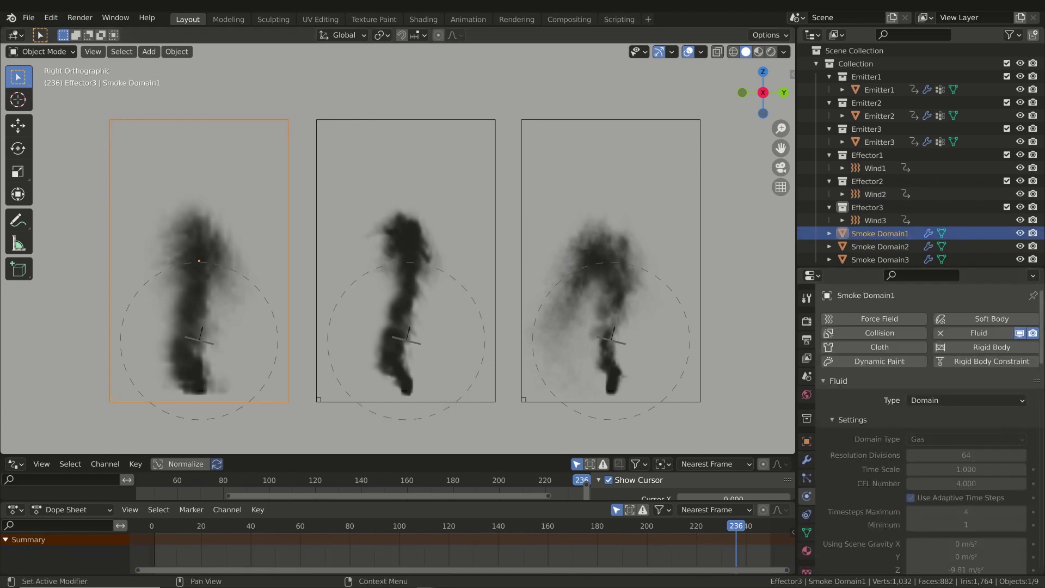
{"action": "scroll", "coordinate": [925, 381], "scroll_direction": "down", "scroll_amount": 10}
{"action": "scroll", "coordinate": [990, 412], "scroll_direction": "down", "scroll_amount": 15}
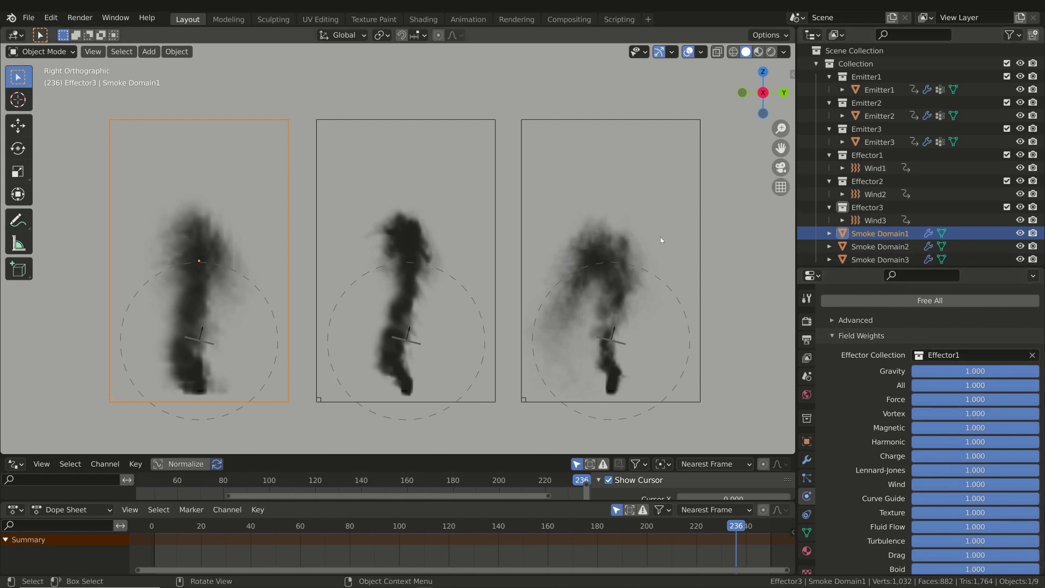
{"action": "left_click", "coordinate": [496, 239]}
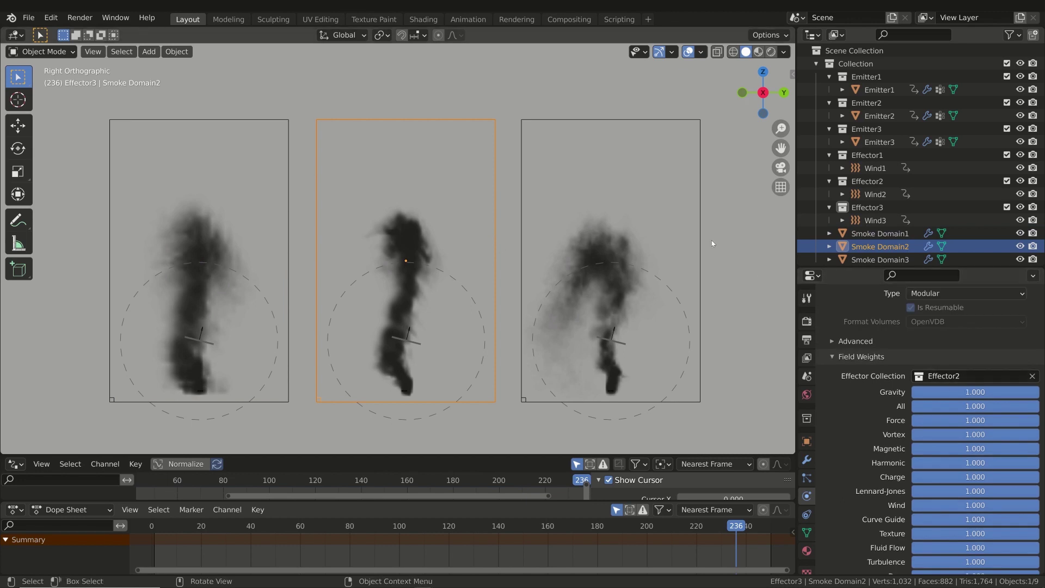
{"action": "left_click", "coordinate": [700, 226]}
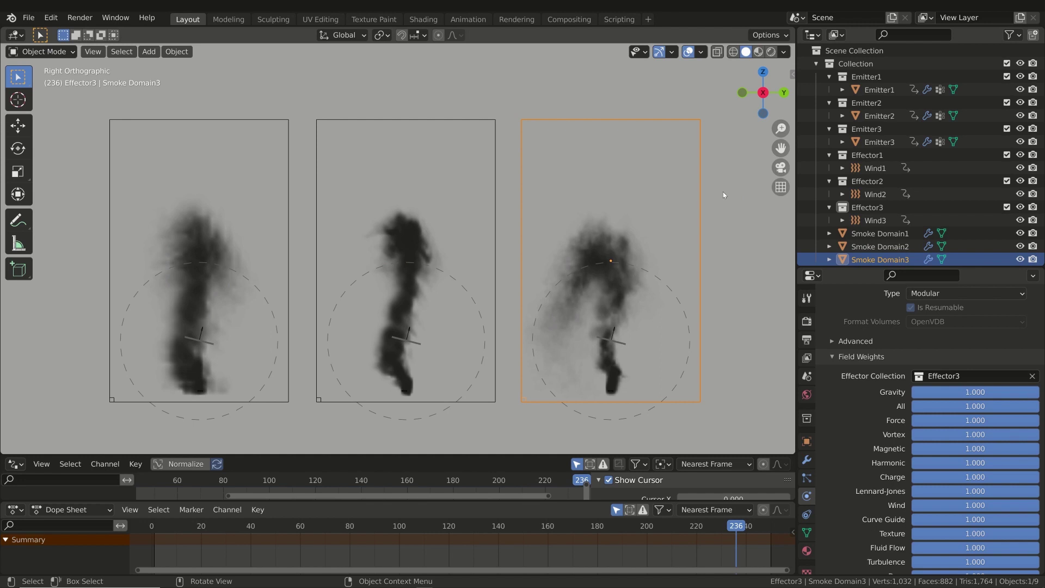
{"action": "key", "text": "alt+a"}
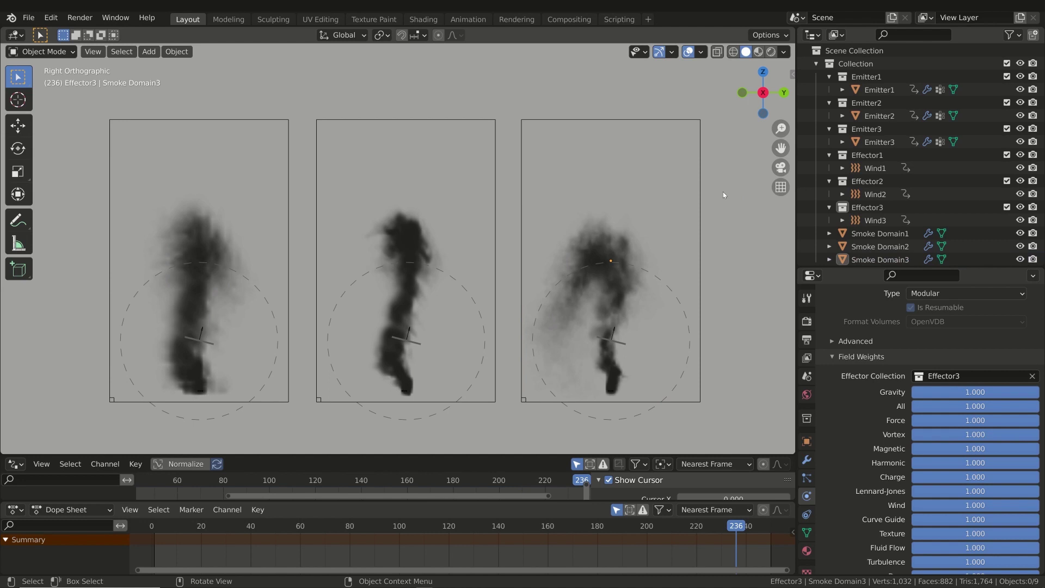
{"action": "key", "text": "space"}
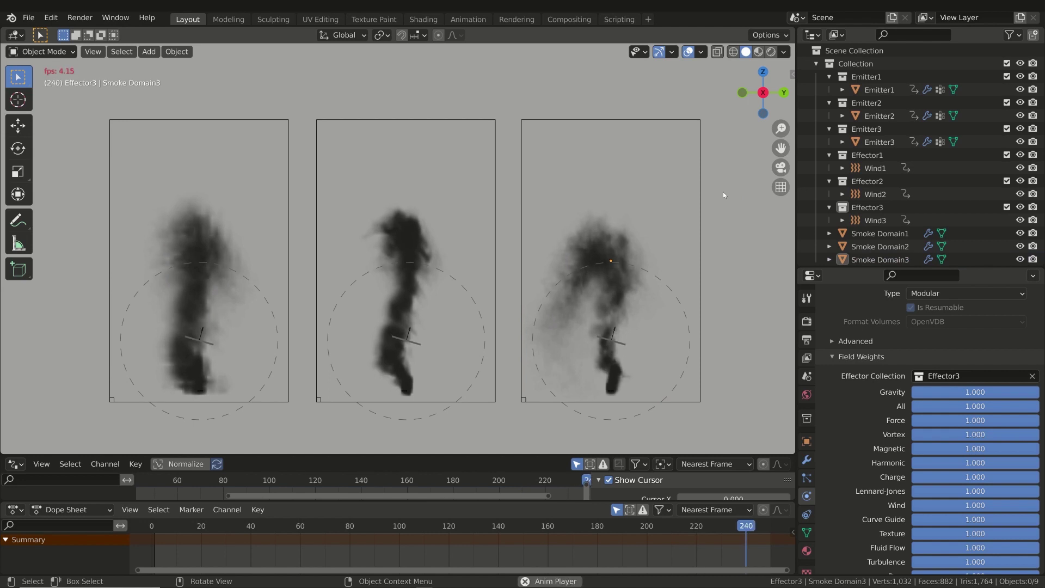